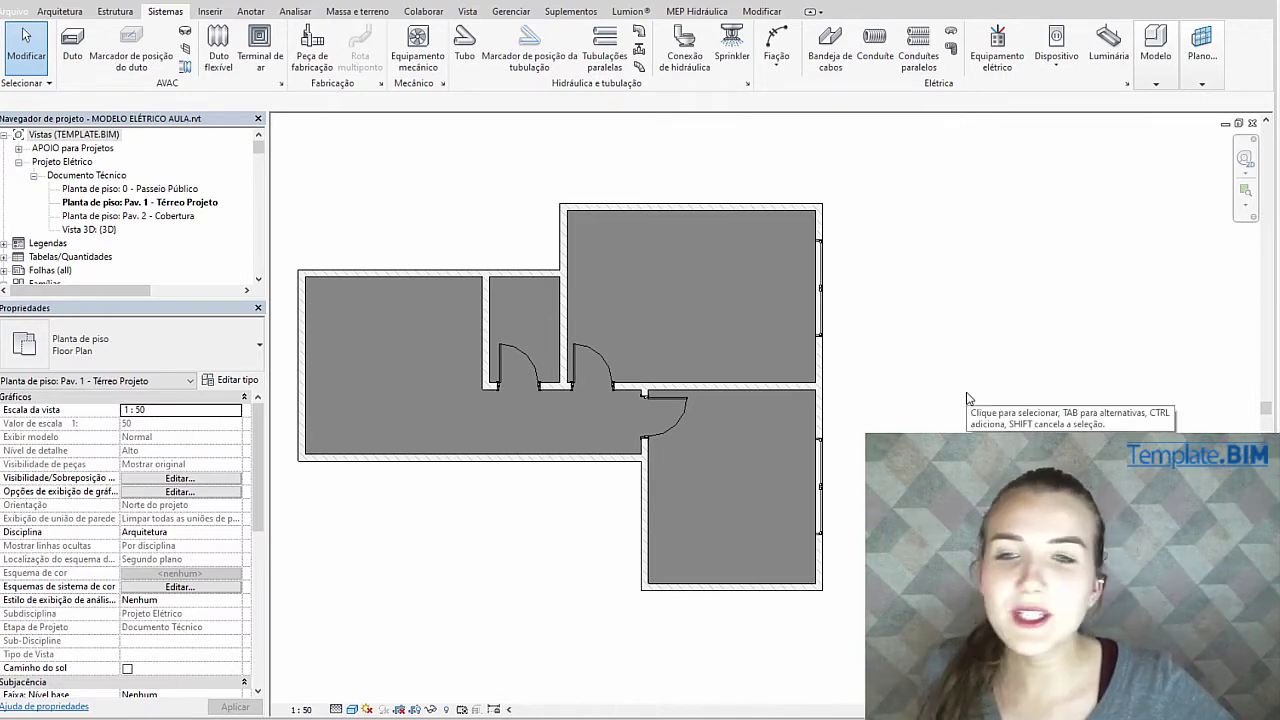
left_click(815, 388)
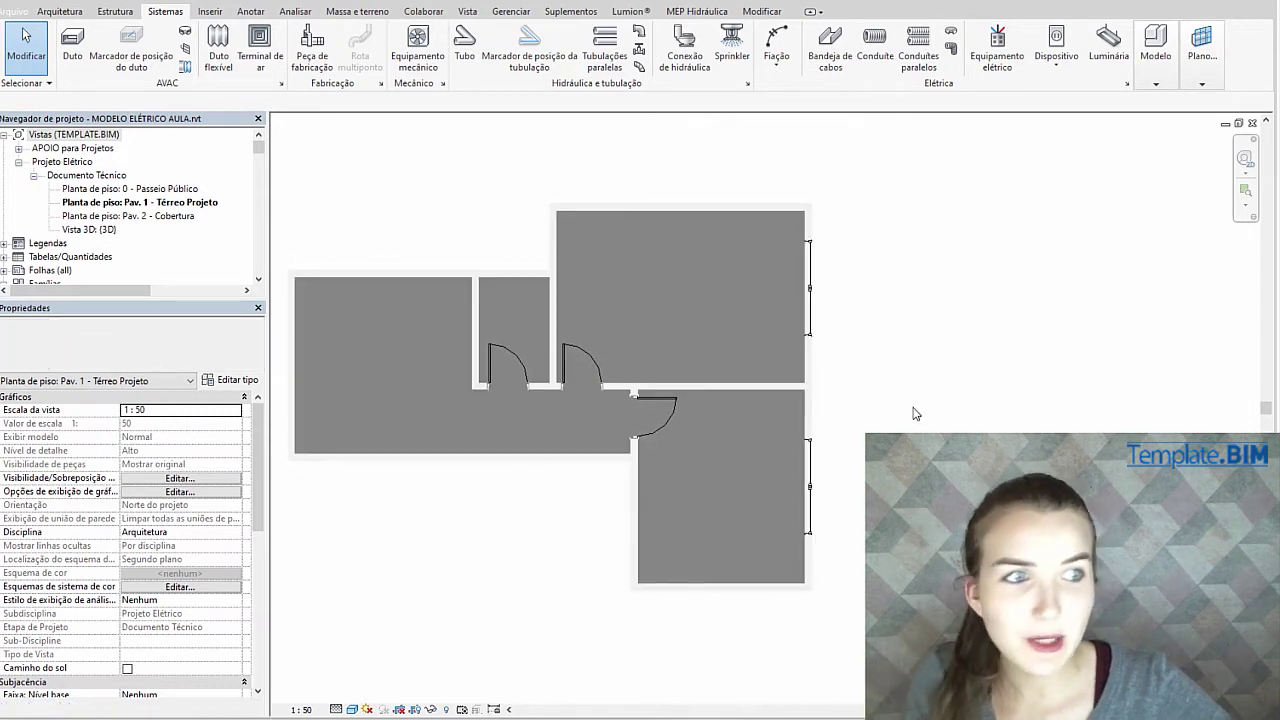
key("Escape")
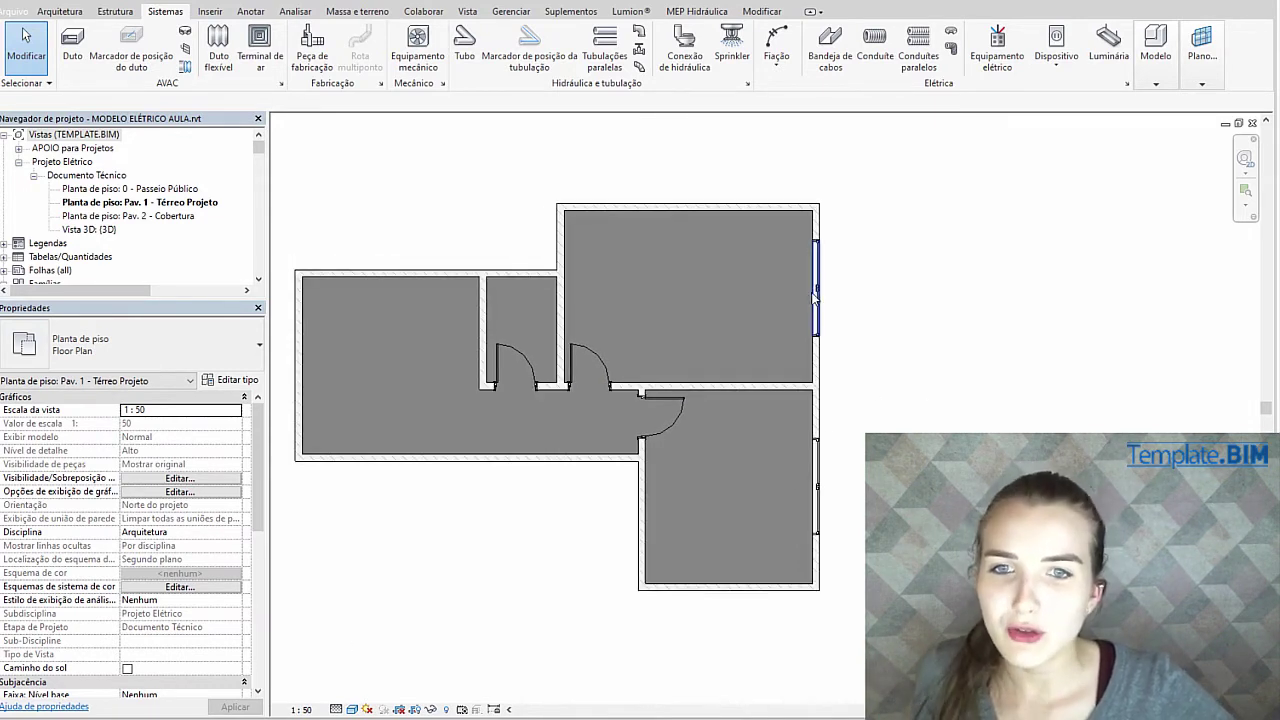
right_click(816, 290)
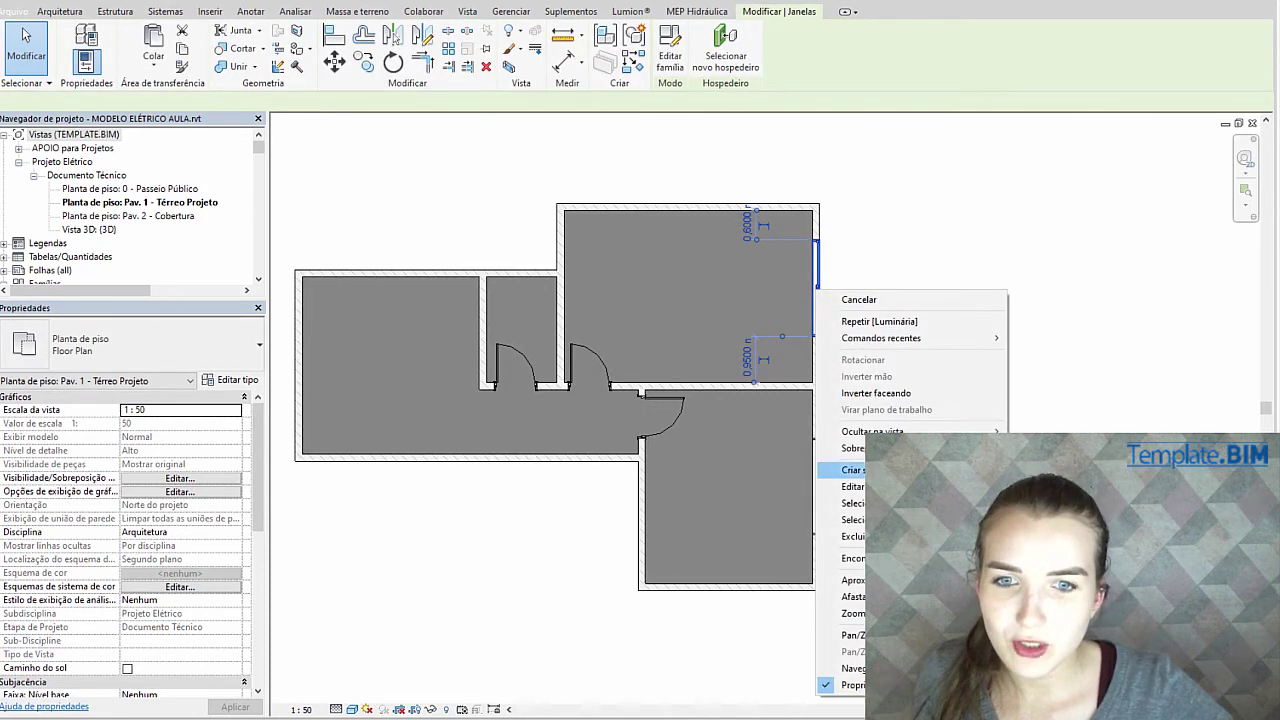
left_click(880, 299)
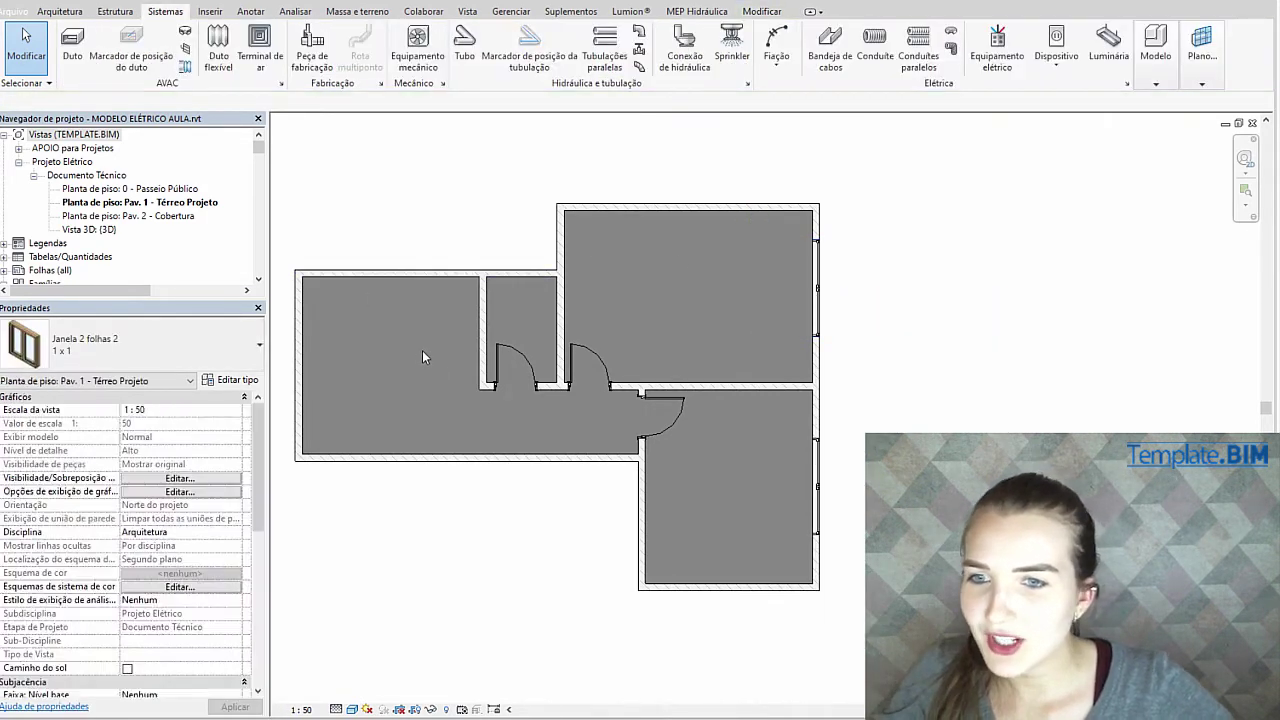
middle_click_drag(422, 350, 442, 335)
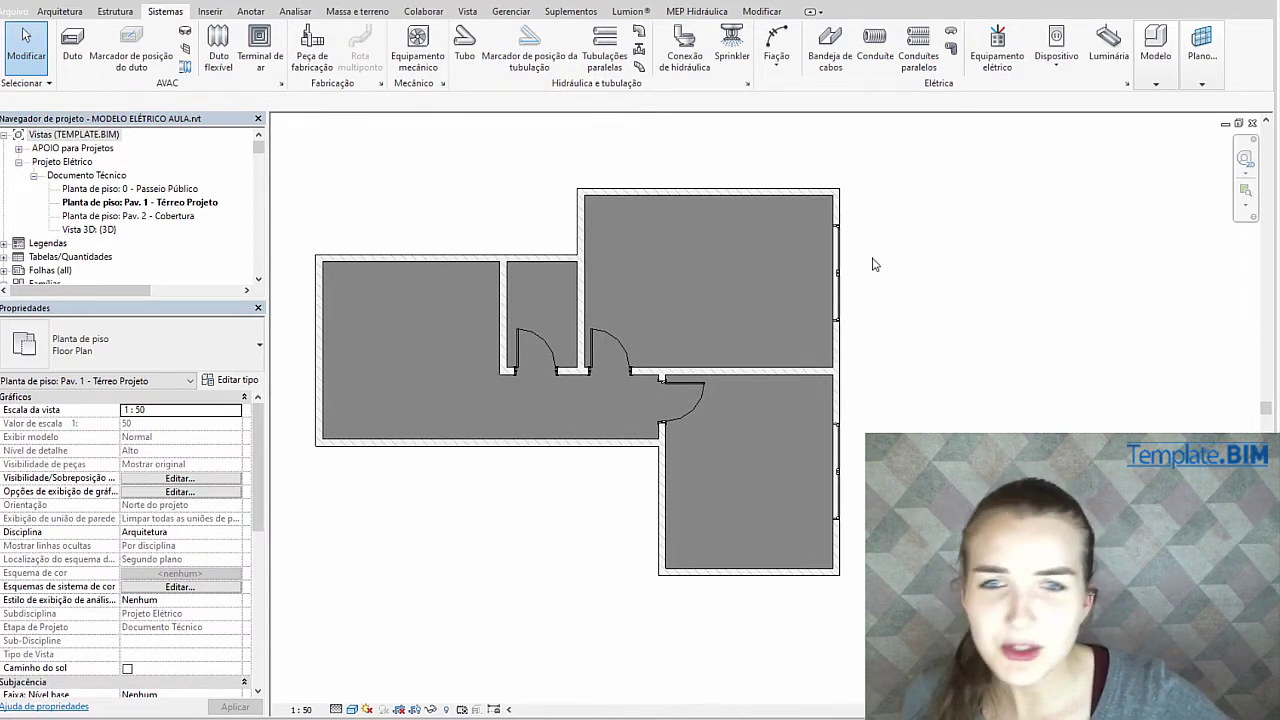
Create windows similar to the upper-right room's window in the top, left and bottom walls of the large L-shaped room
left_click(840, 252)
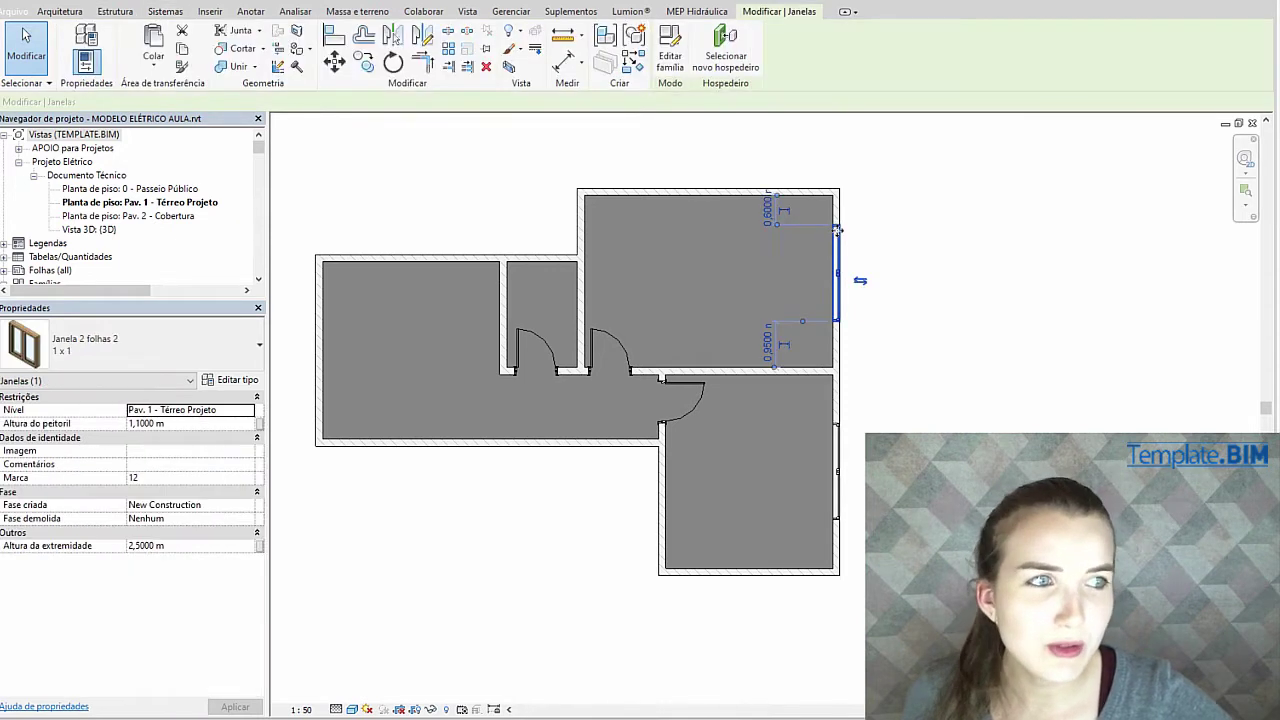
right_click(838, 231)
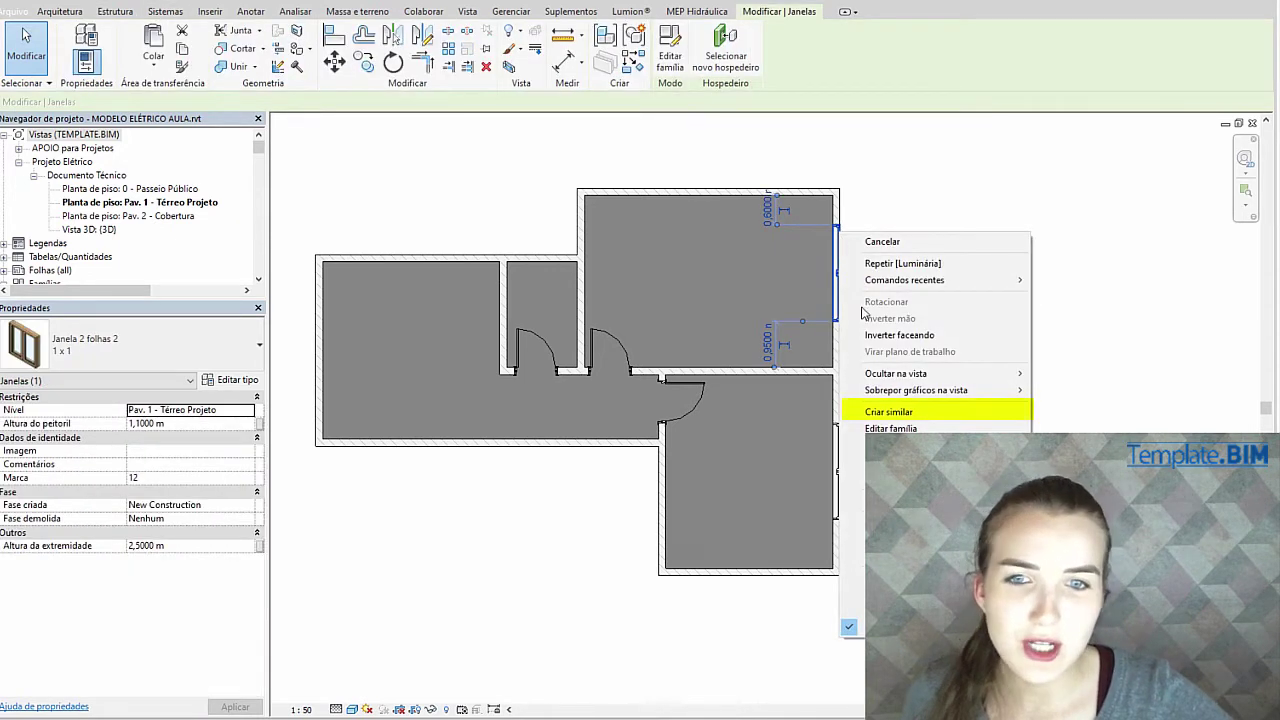
left_click(893, 420)
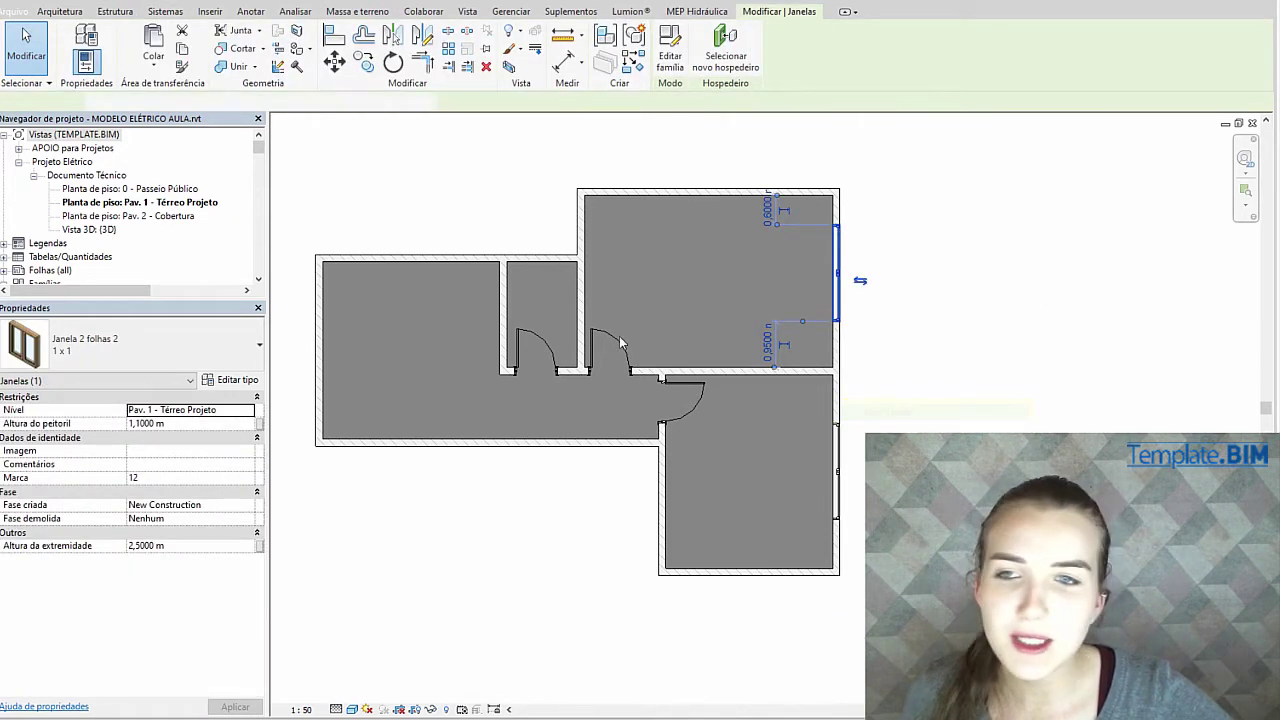
left_click(316, 350)
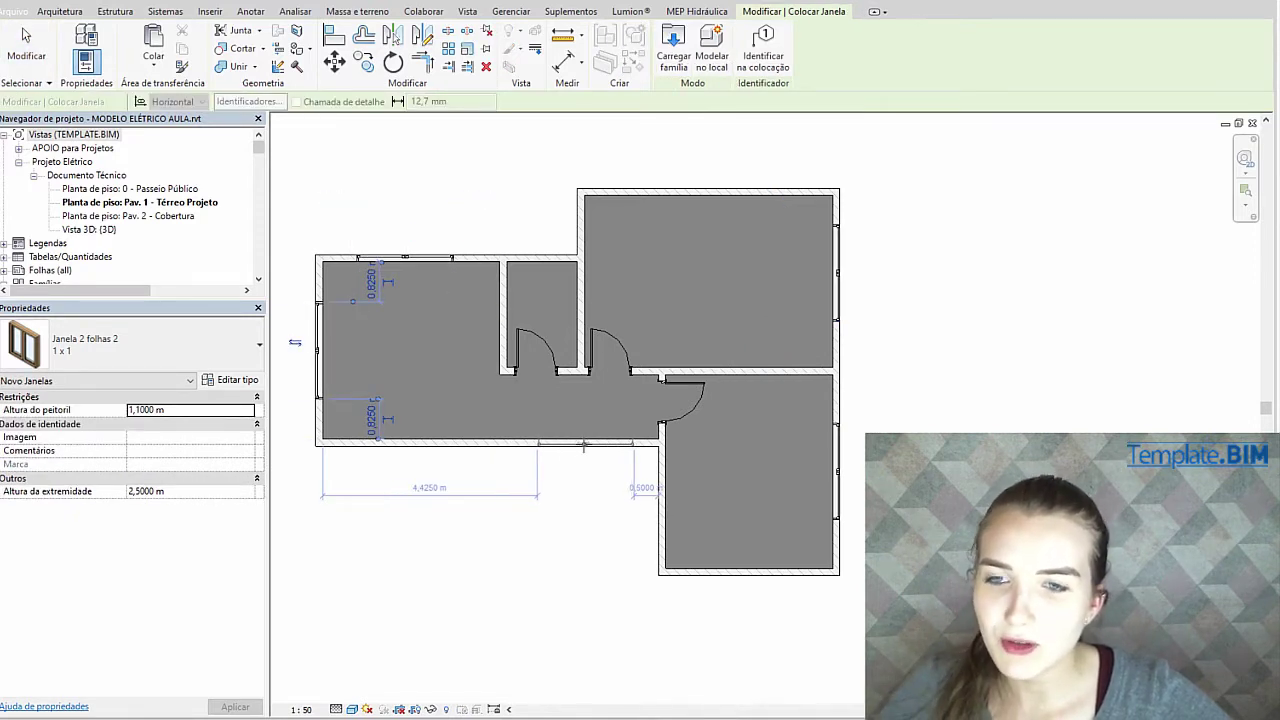
left_click(585, 445)
key("Escape")
key("Escape")
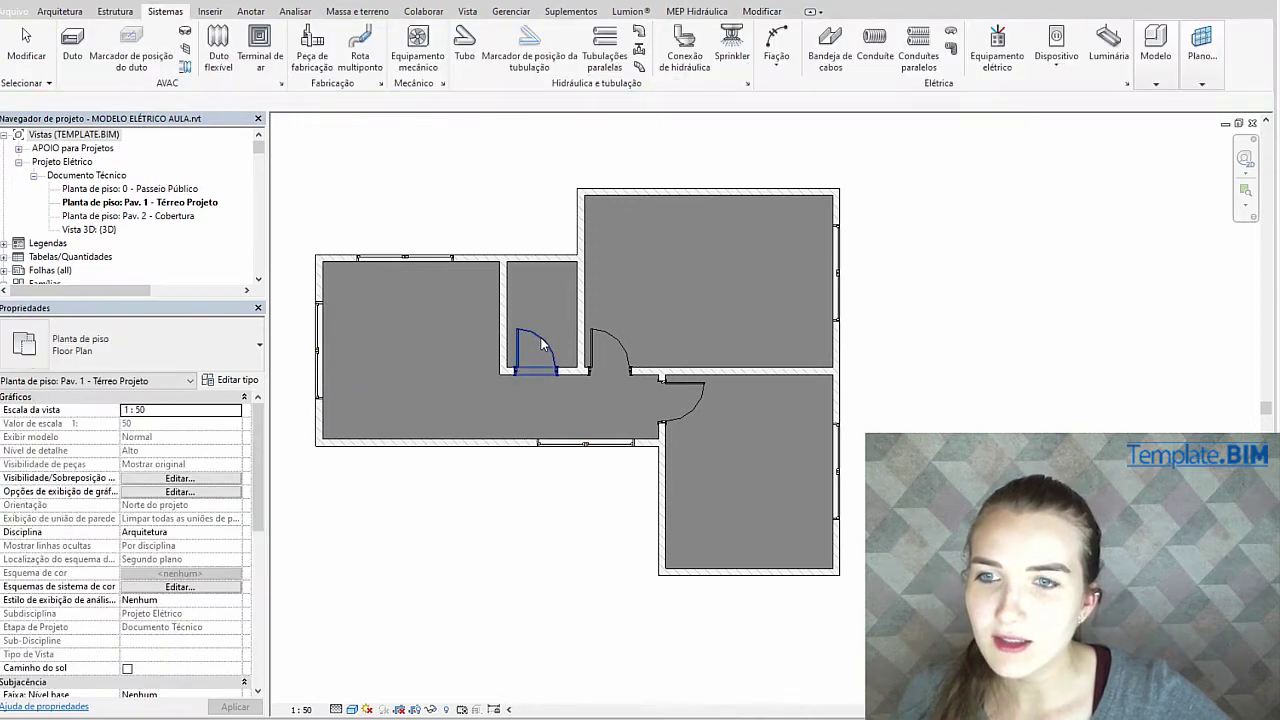
Create a door similar to the small room's door at the left end of the L-shaped room's bottom wall, swinging inward
right_click(543, 340)
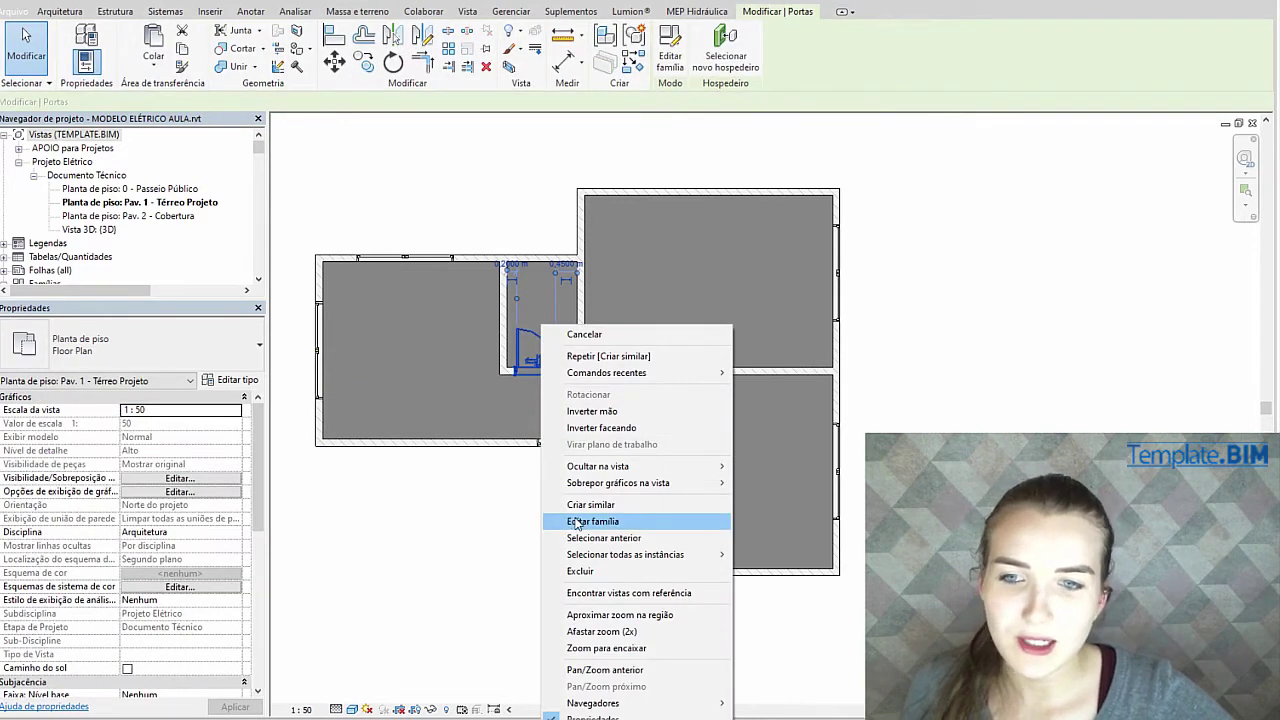
left_click(592, 504)
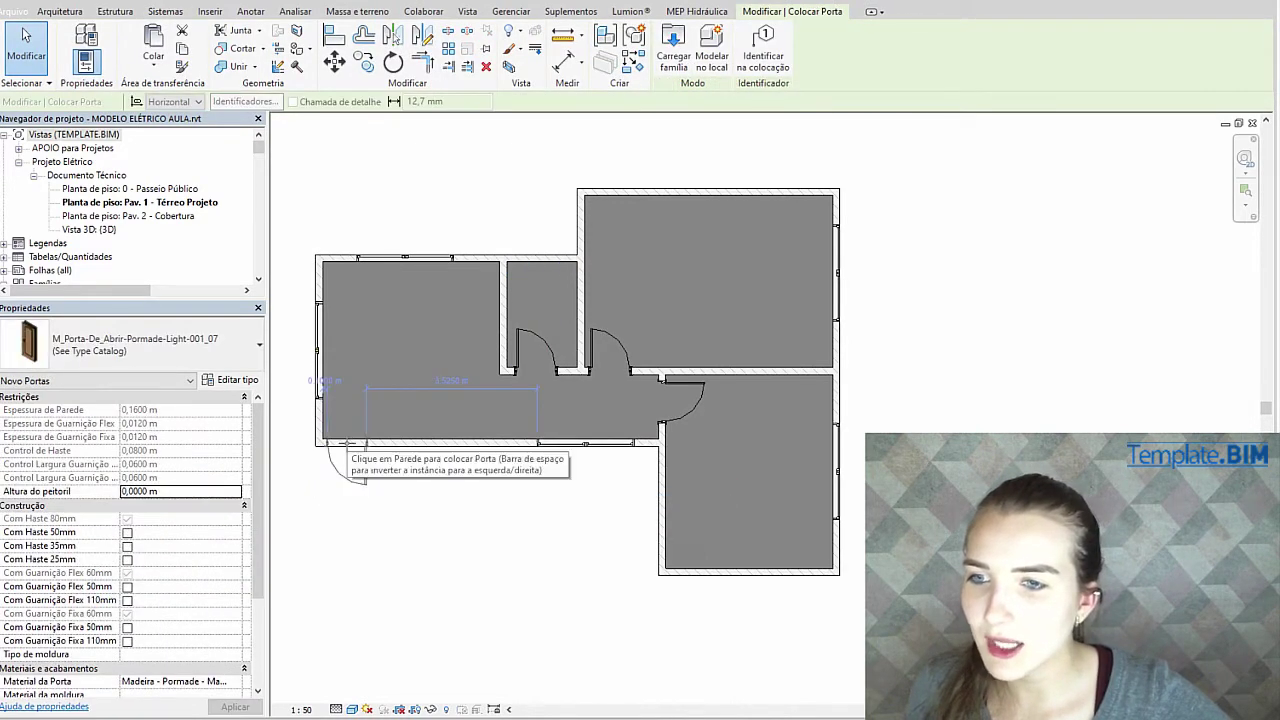
scroll(341, 408, "up", 3)
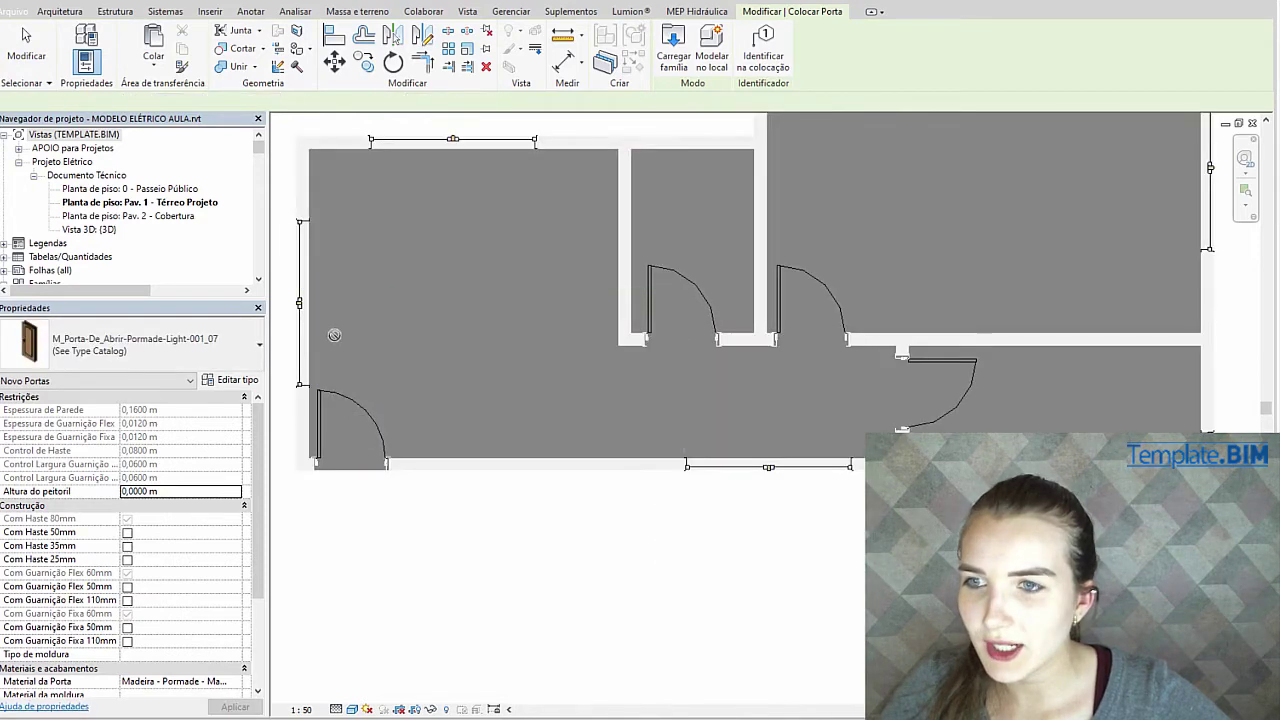
key("Escape")
Nudge the window in the L-shaped room's left wall upward along the wall
left_click(299, 303)
middle_click_drag(396, 331, 568, 375)
key("Up")
key("Up")
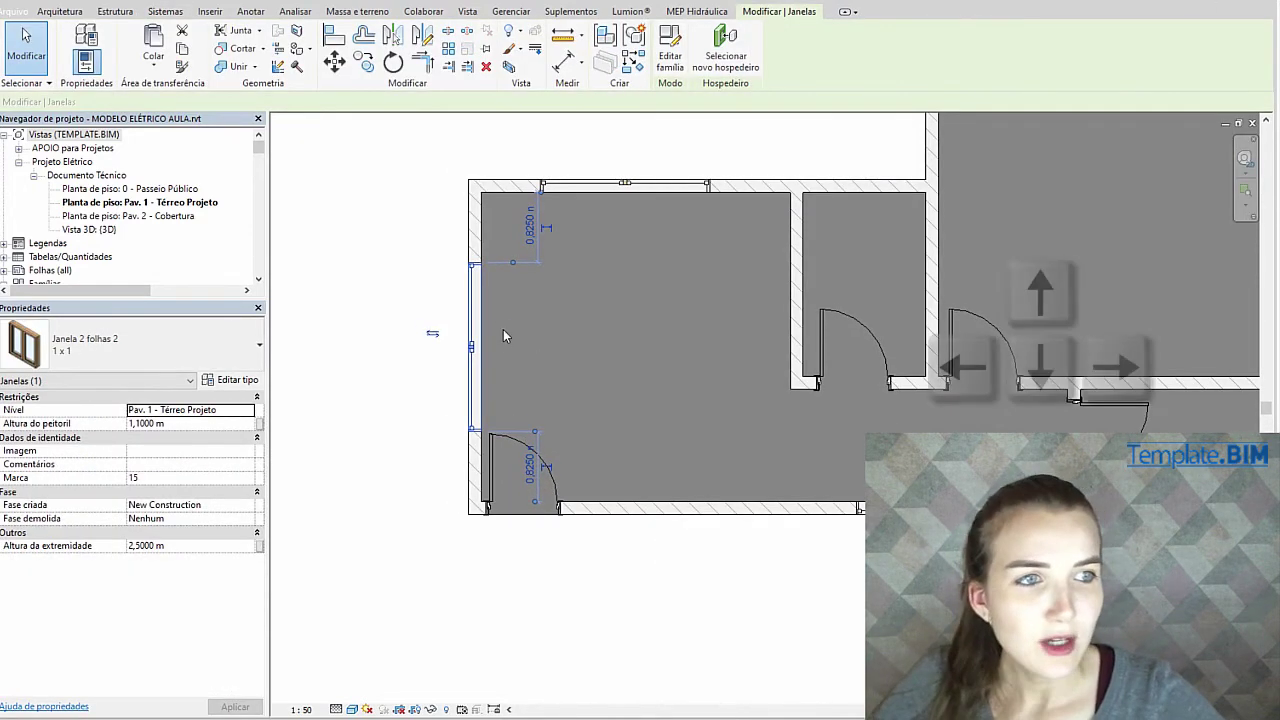
key("Up")
key("Up")
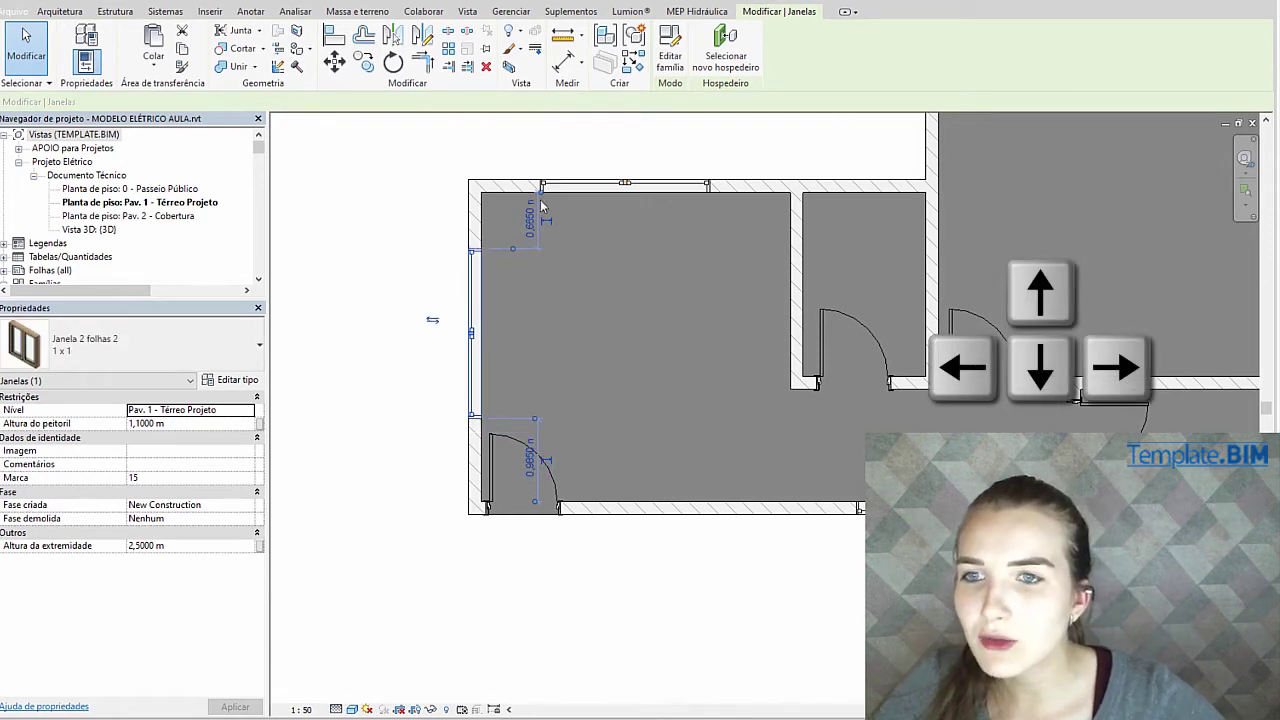
Set the left-wall window's distance from the top wall's inner face to 0,5 m
left_click(530, 220)
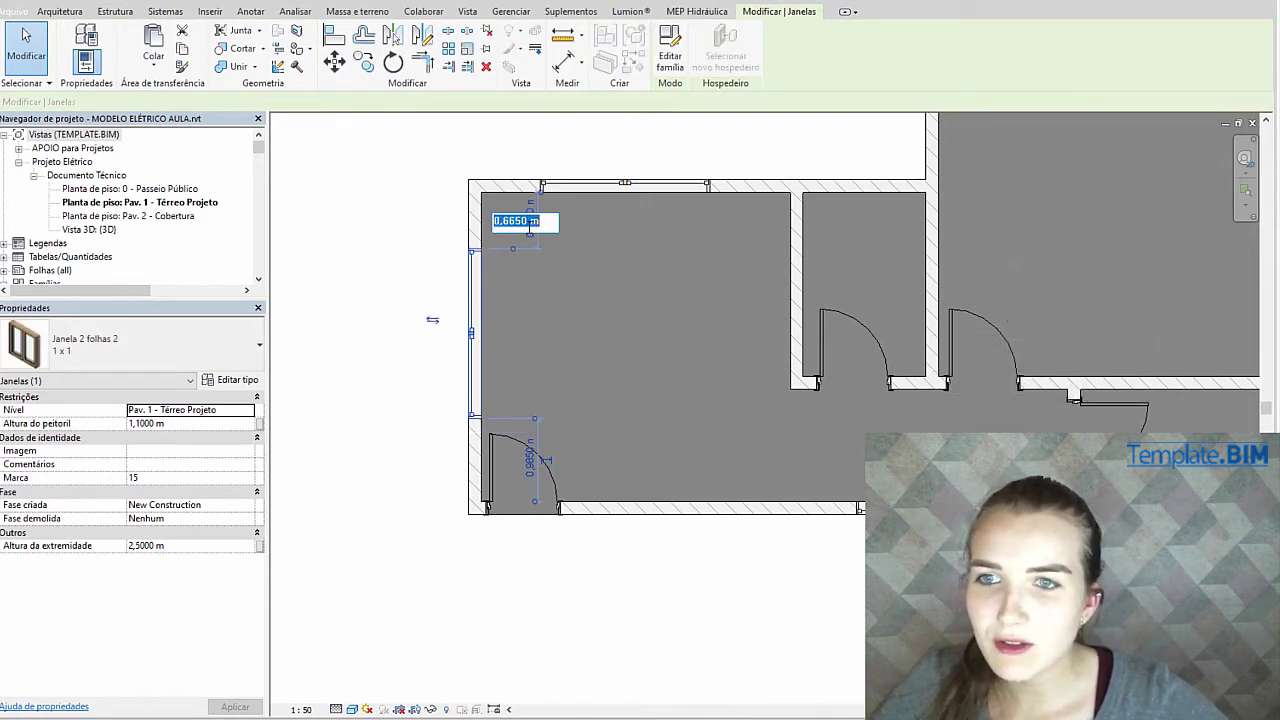
left_click_drag(528, 220, 510, 220)
type("5")
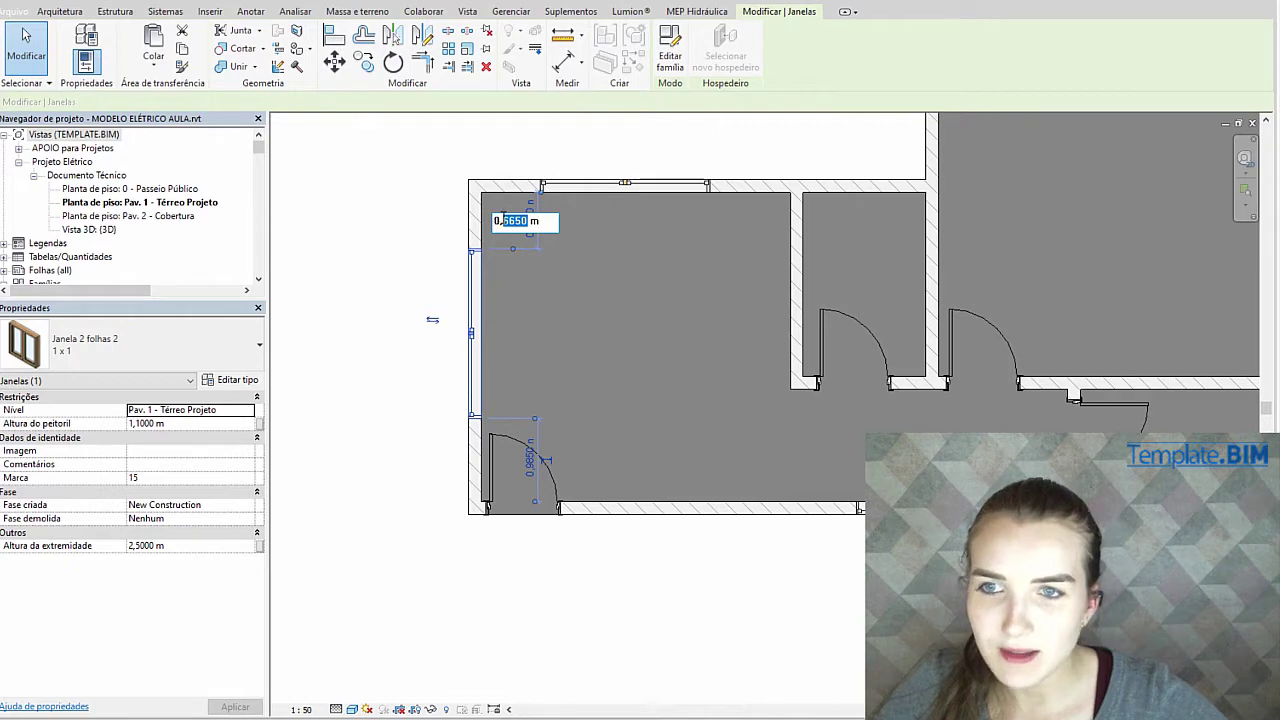
key("Return")
left_click(500, 300)
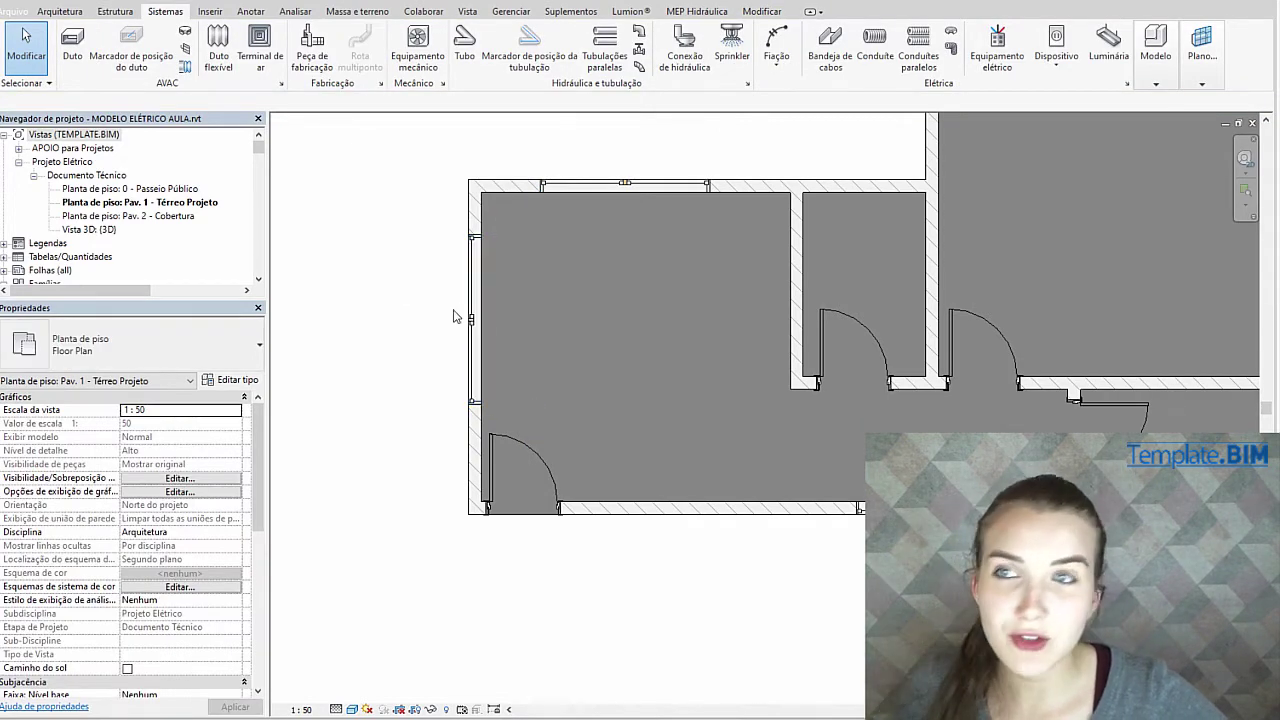
Add an aligned dimension from the top wall's inner face to the centre of the left-wall window
key("d")
key("i")
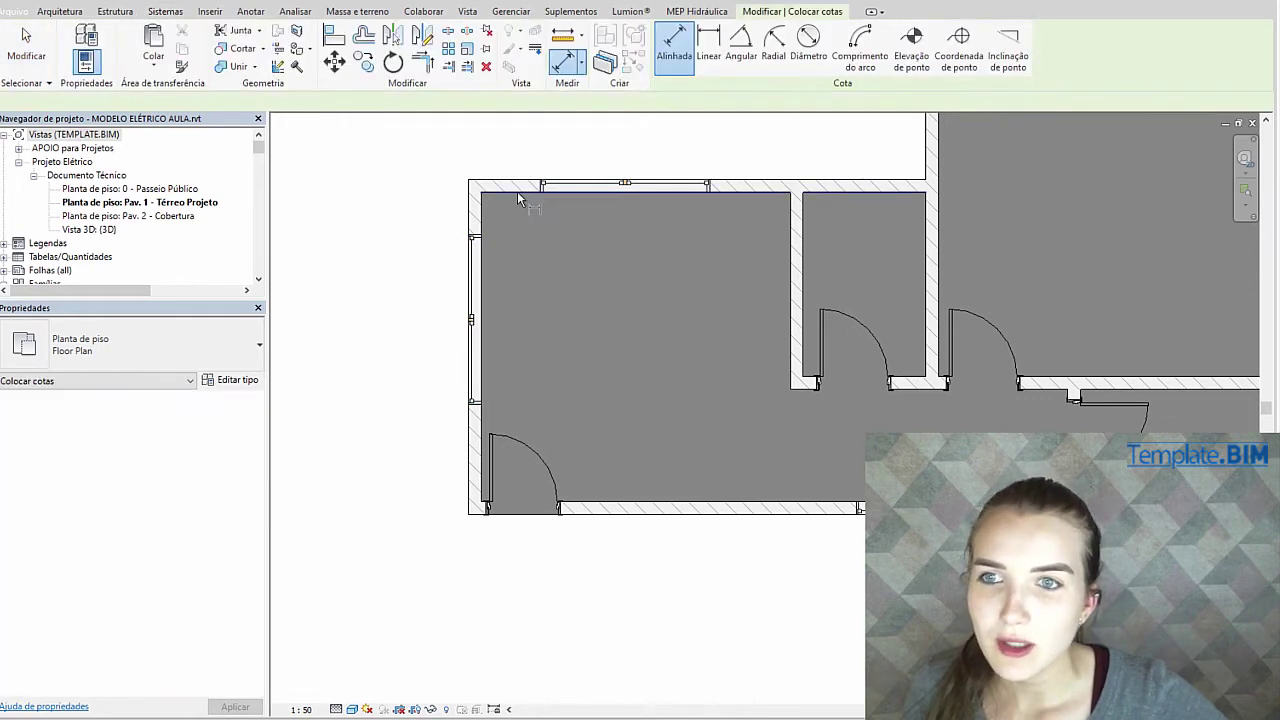
left_click(517, 191)
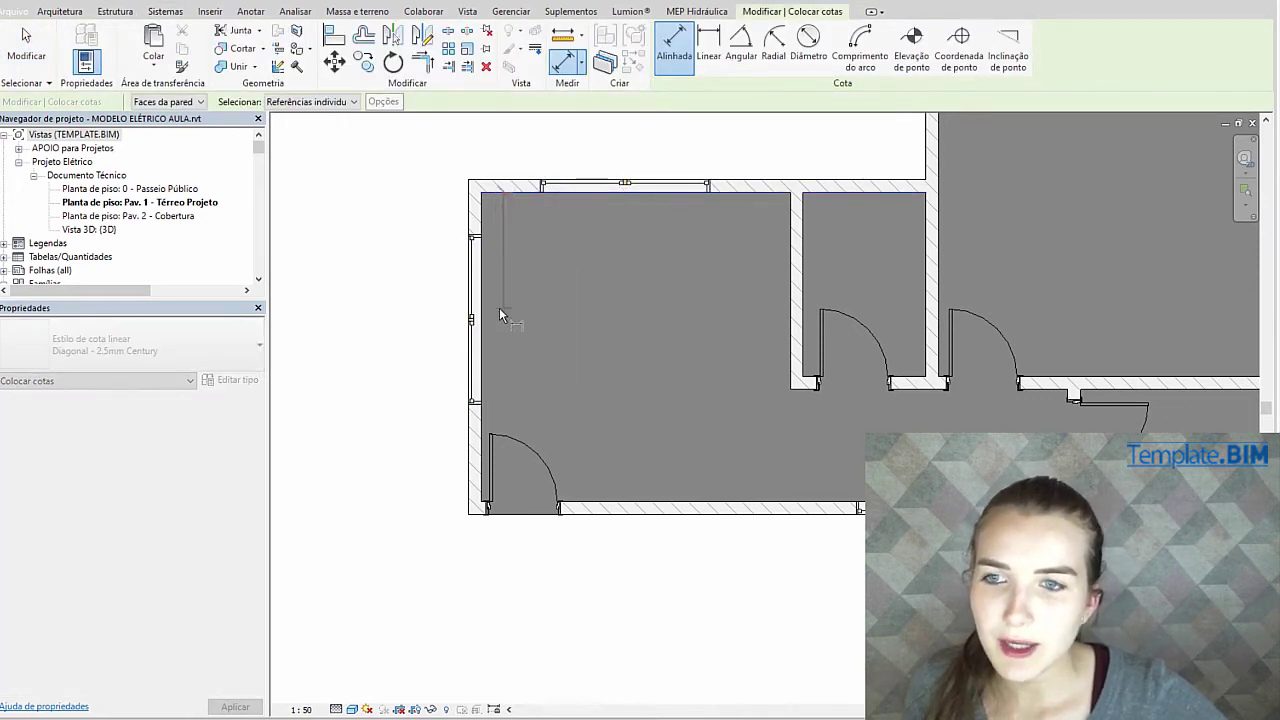
left_click(537, 318)
scroll(550, 262, "up", 3)
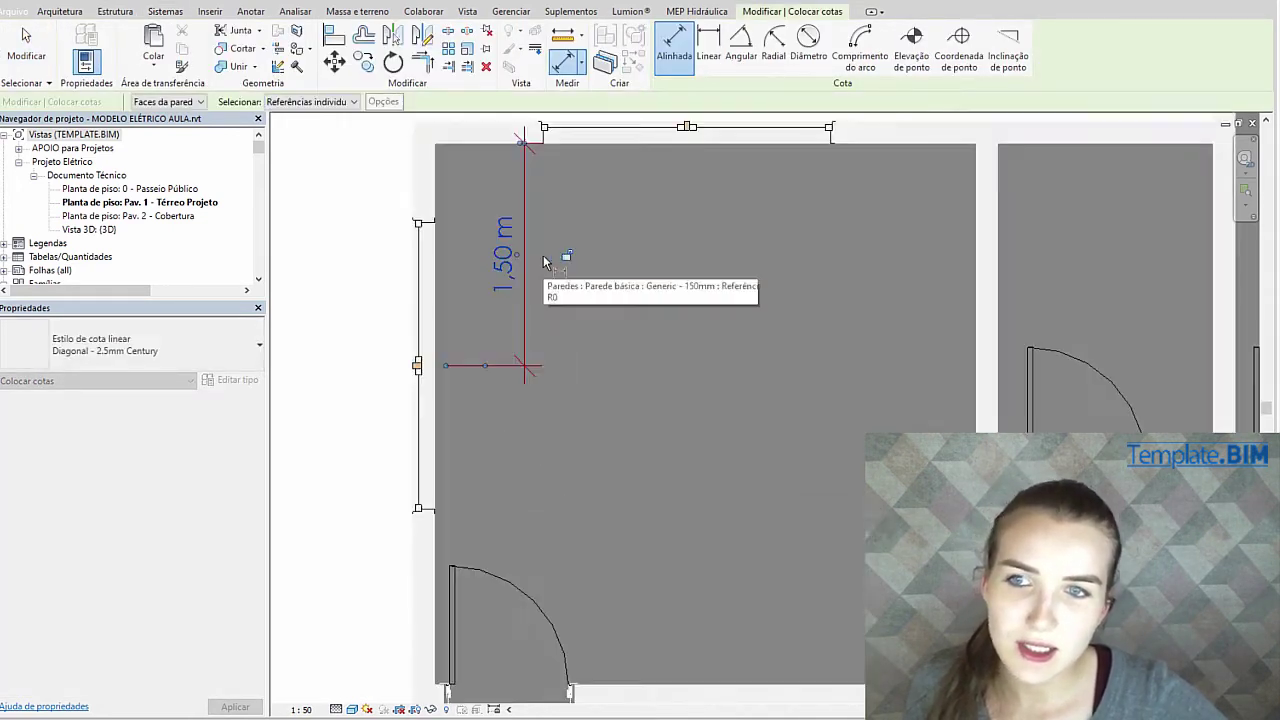
key("Escape")
Reposition the left-wall window by setting its centre dimension from the top wall to 1,30 m
left_click(434, 281)
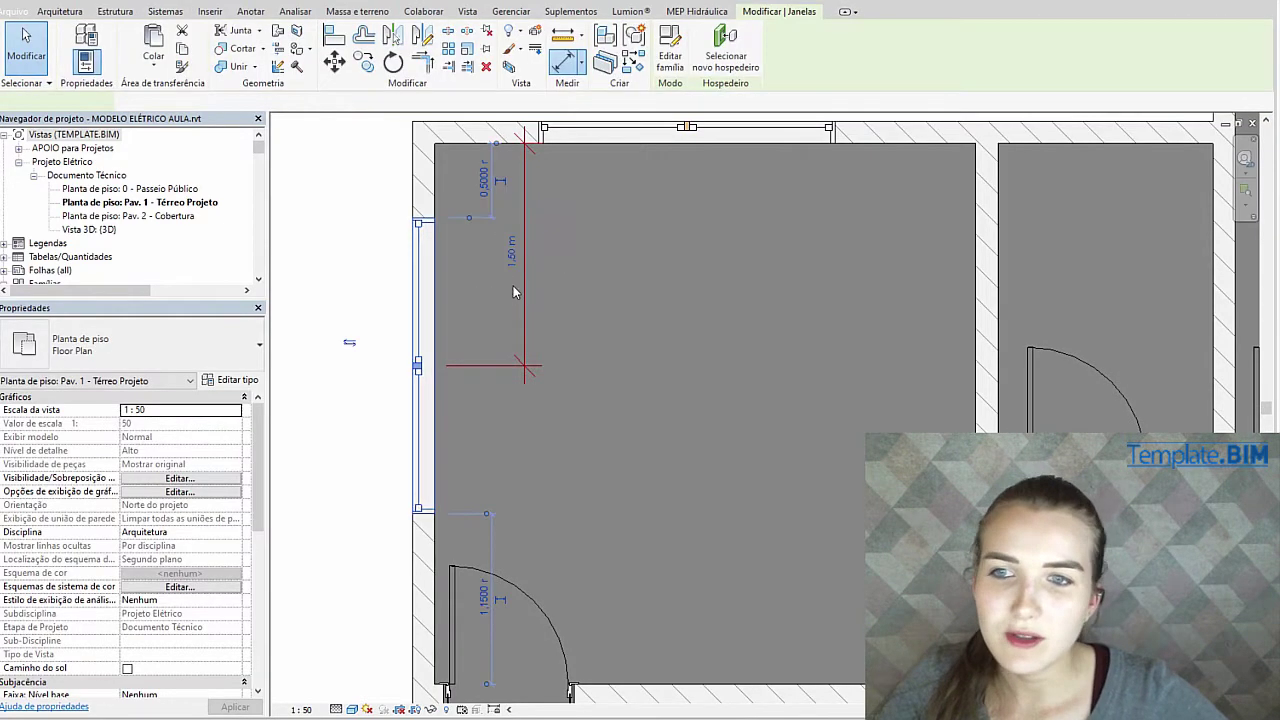
left_click(512, 258)
left_click_drag(507, 257, 483, 258)
type("3")
key("Return")
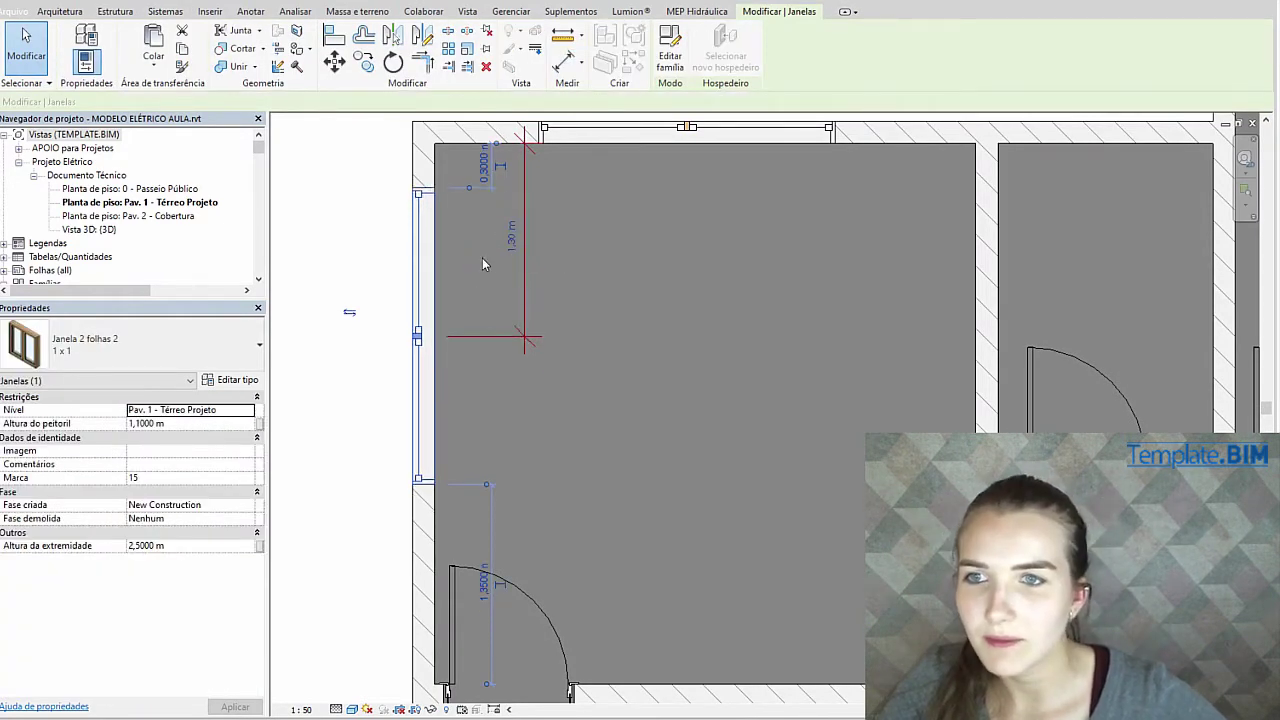
left_click(542, 248)
scroll(542, 247, "down", 2)
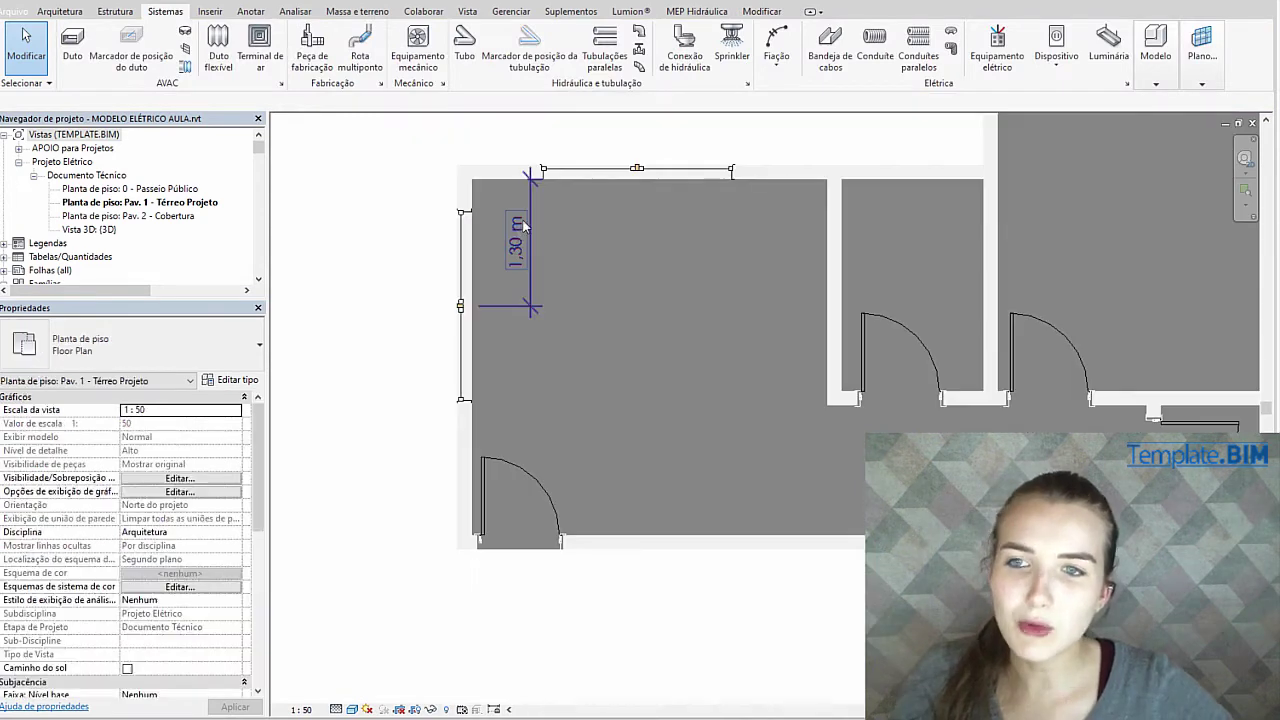
Delete the aligned dimension between the top wall and the left-wall window
left_click(531, 222)
key("Delete")
middle_click_drag(861, 321, 765, 320)
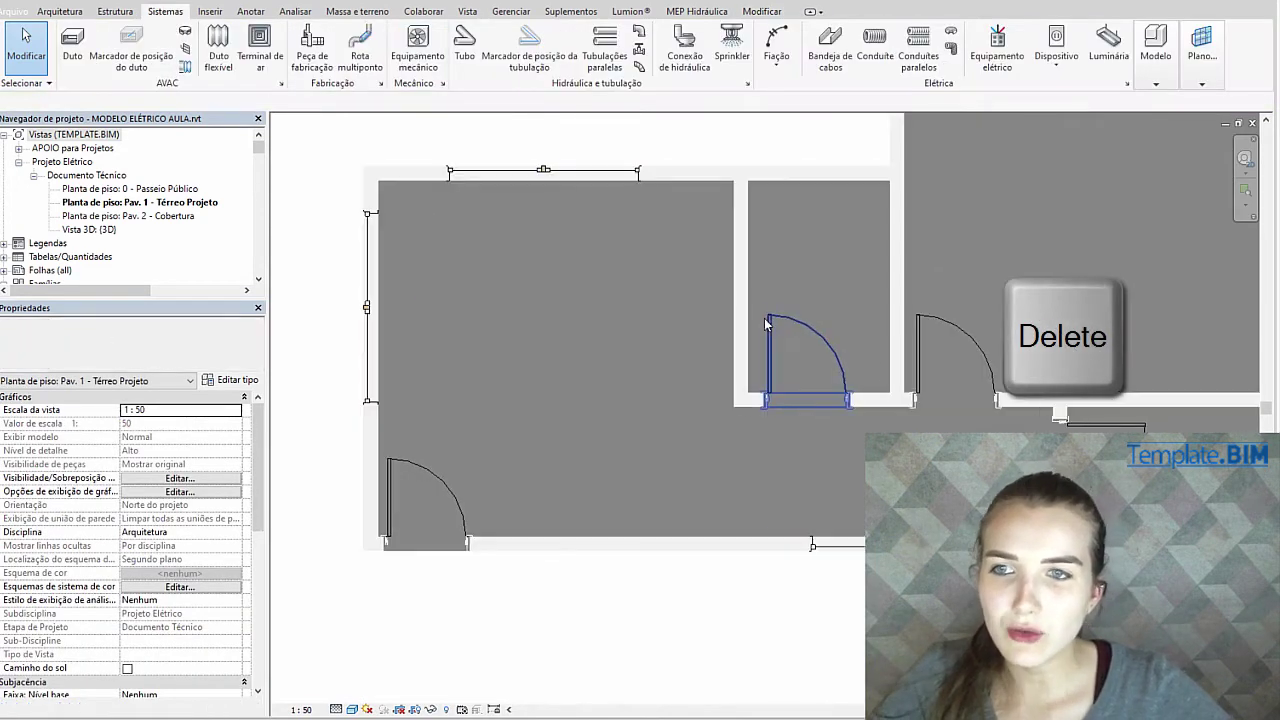
scroll(765, 320, "down", 1)
scroll(922, 350, "down", 1)
middle_click_drag(922, 350, 674, 340)
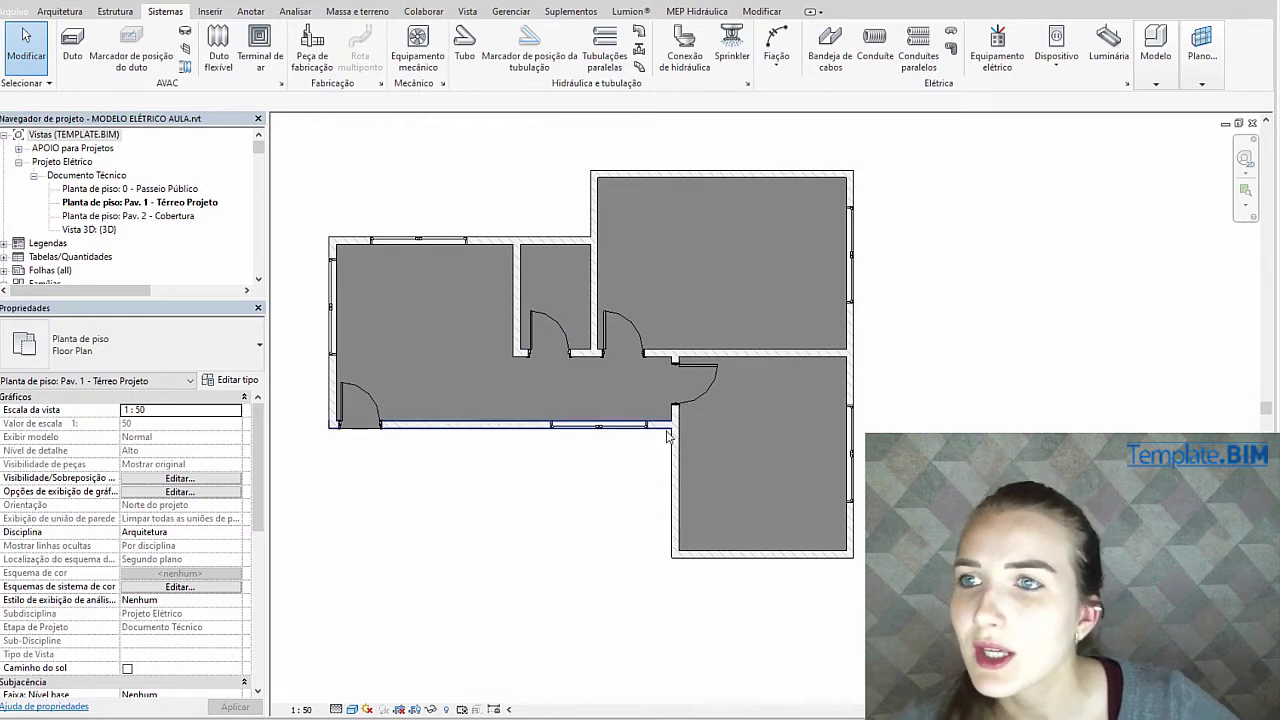
Place tagged spaces in all four rooms of the ground-floor plan, with the 4,0000 m limit offset
left_click(295, 11)
left_click(436, 31)
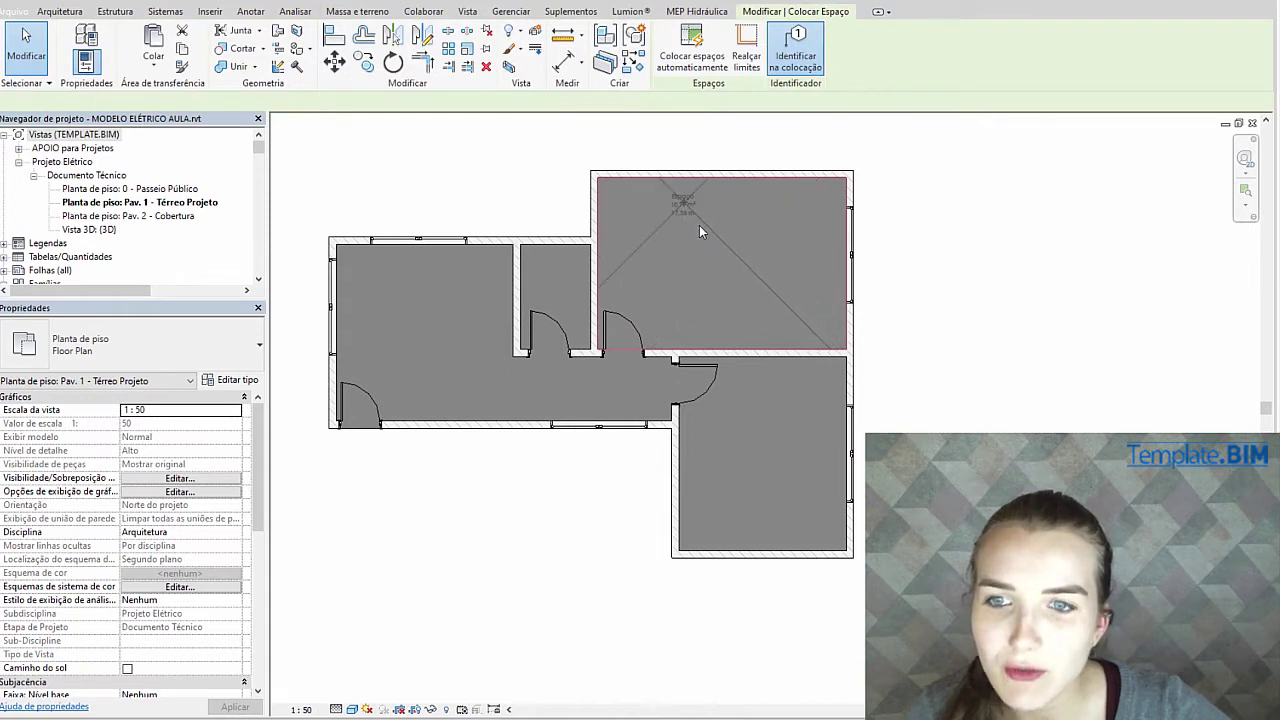
scroll(758, 229, "up", 1)
scroll(758, 228, "up", 2)
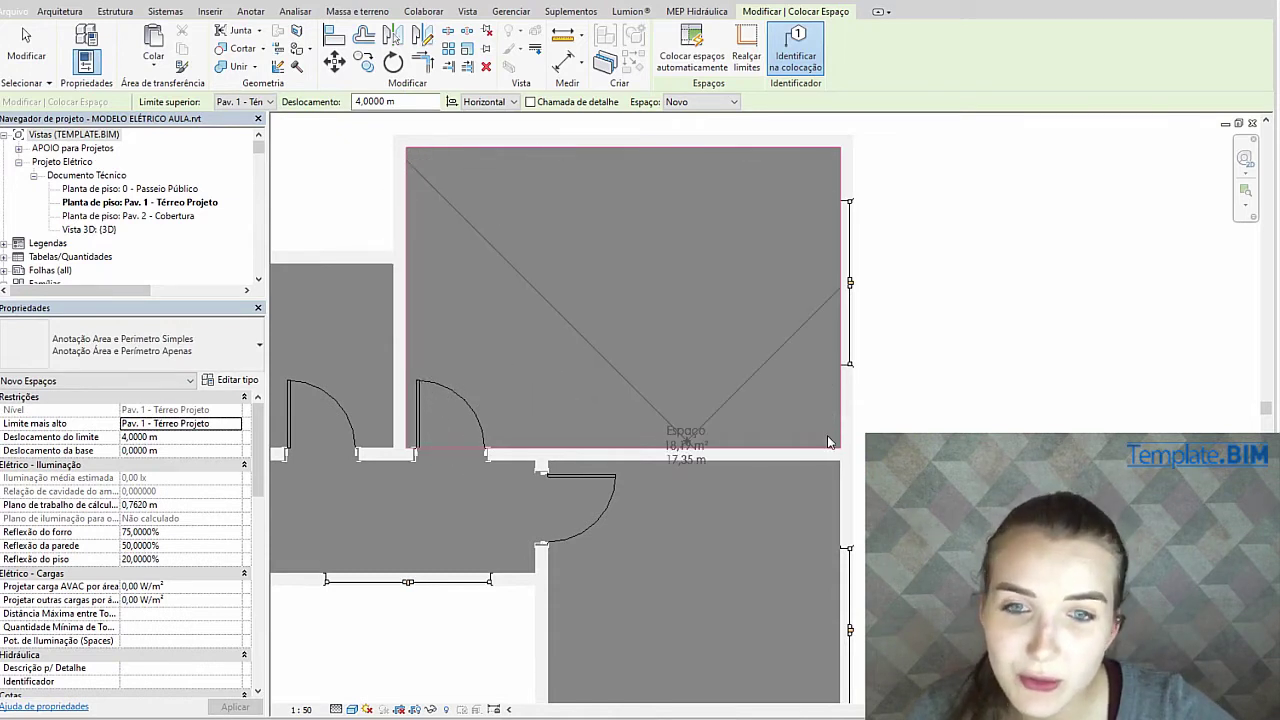
middle_click_drag(631, 318, 724, 290)
scroll(724, 290, "down", 3)
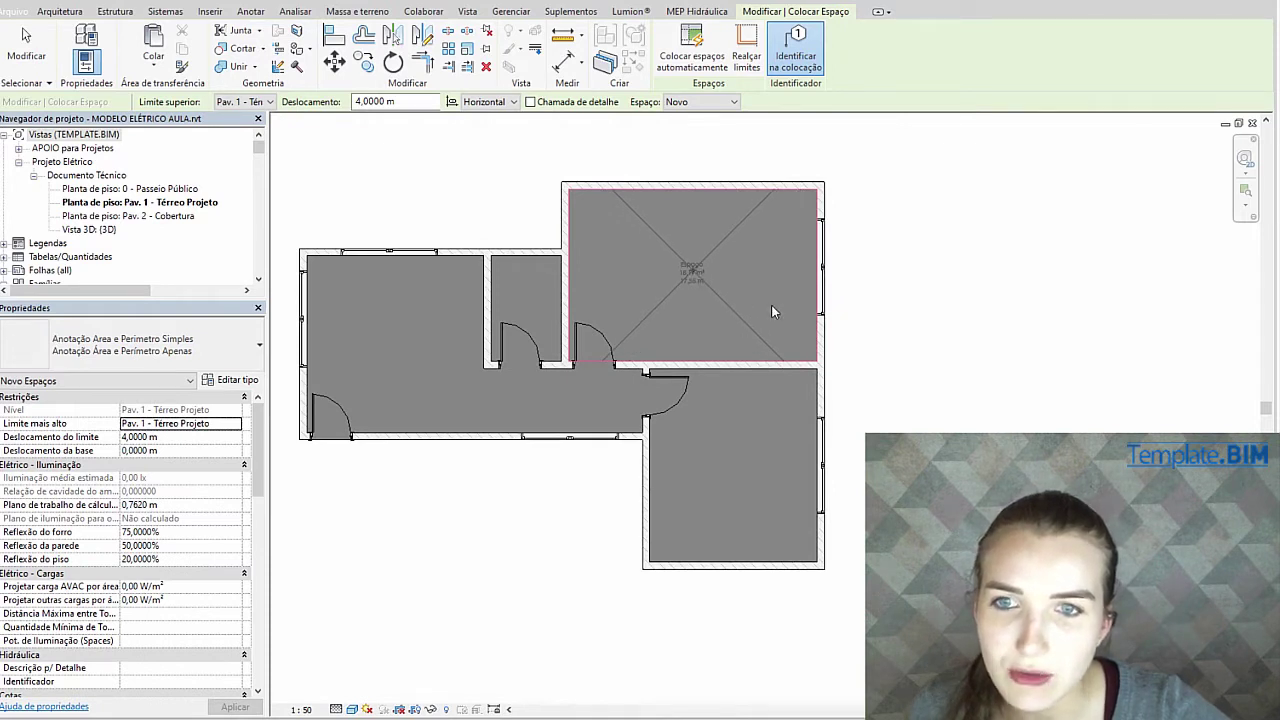
left_click(692, 272)
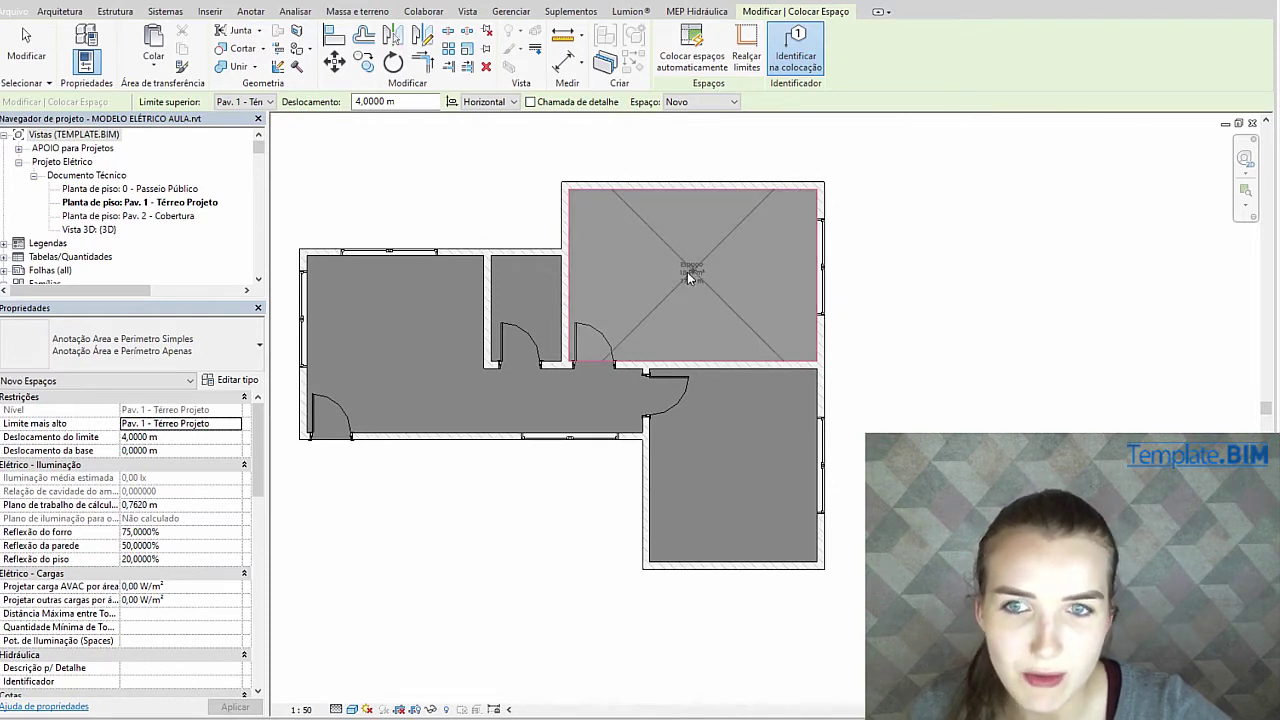
left_click(732, 470)
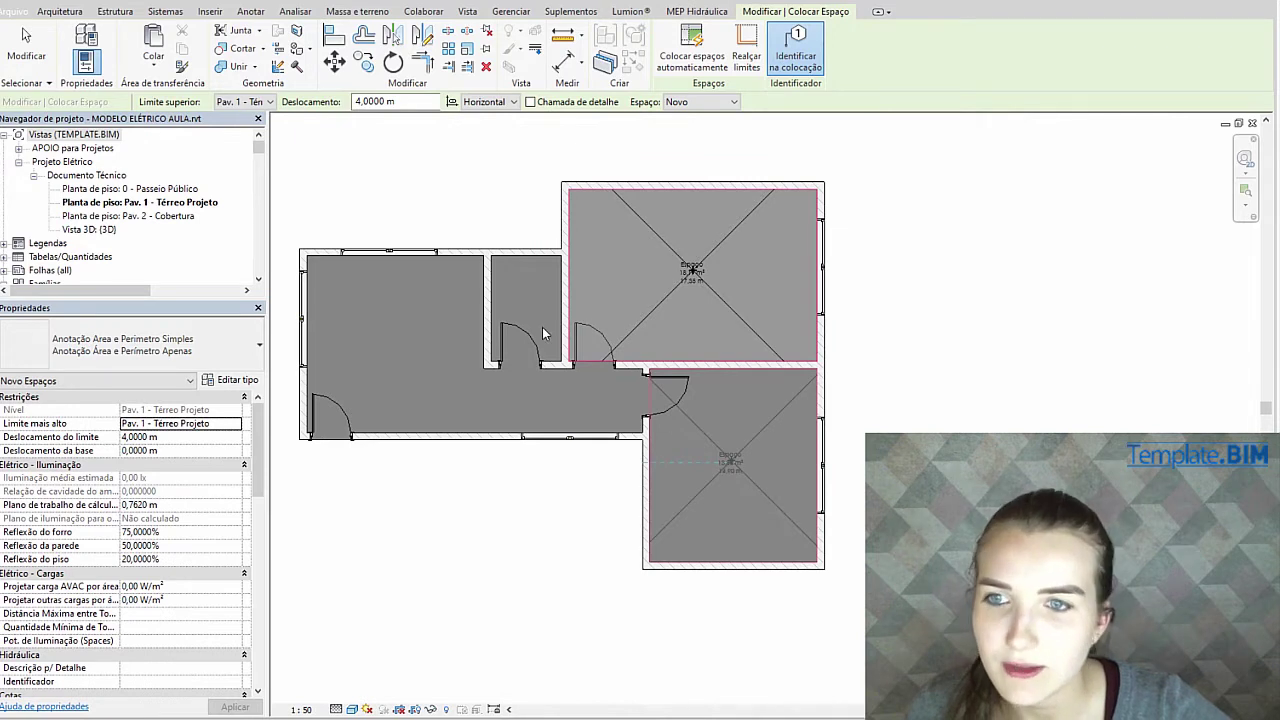
left_click(408, 338)
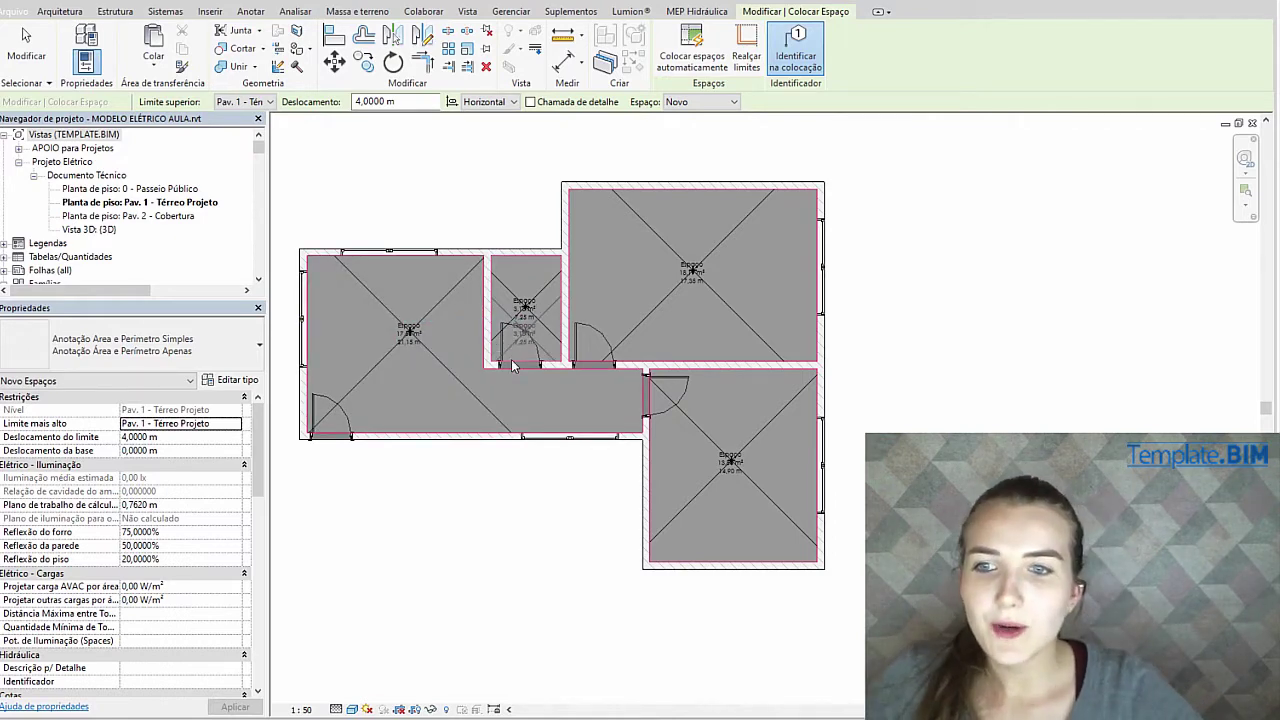
key("Escape")
key("Escape")
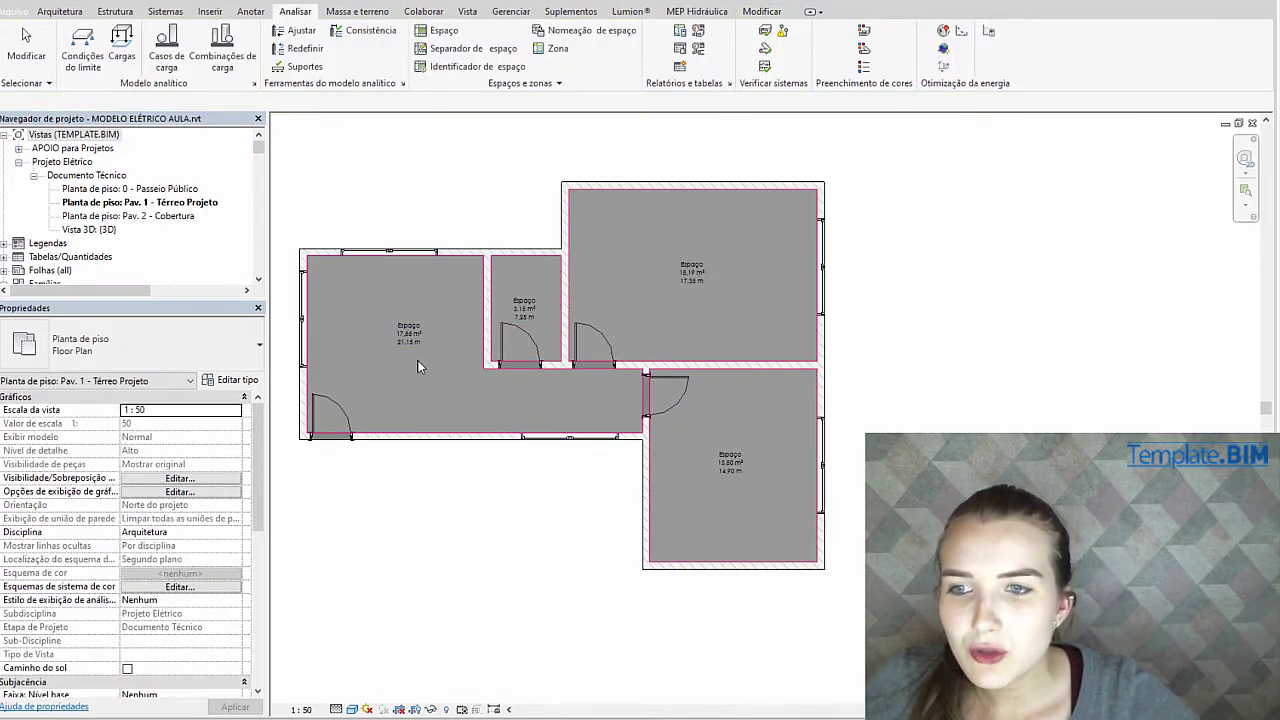
left_click(509, 418)
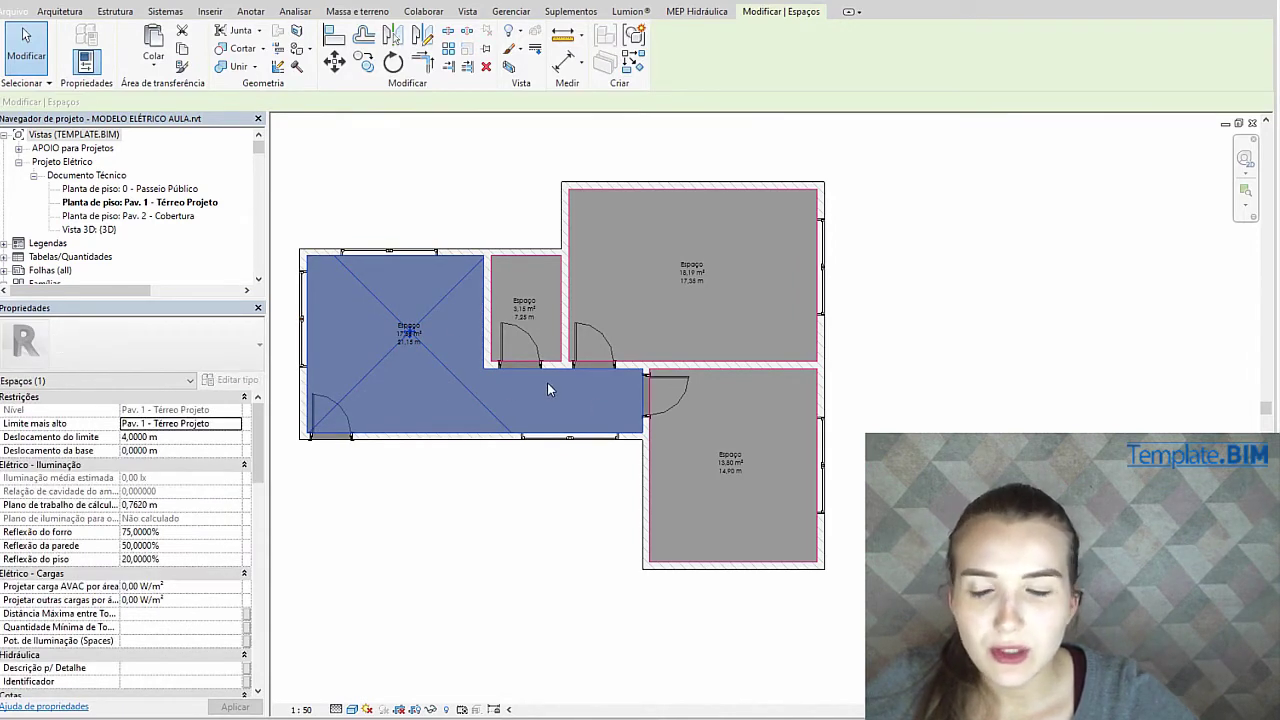
left_click(474, 214)
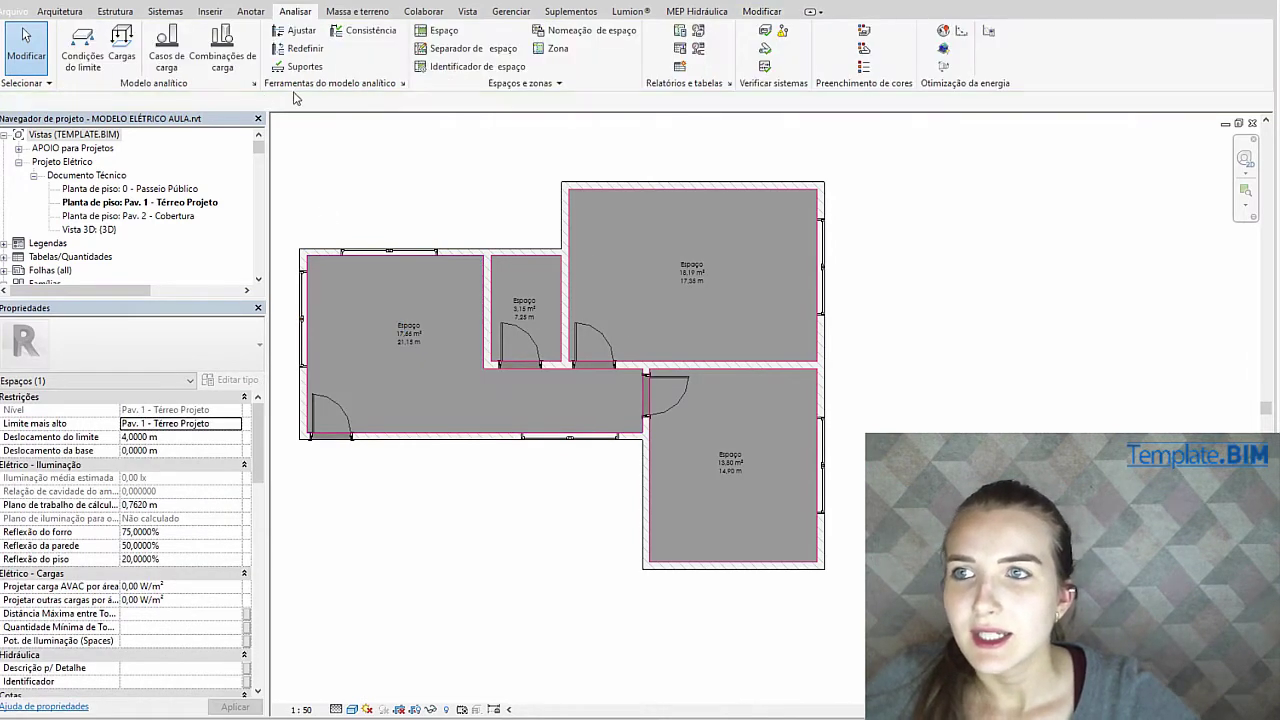
Draw a vertical space separation line from the left room's inner wall corner down to the bottom wall, closing off the corridor
left_click(474, 48)
scroll(488, 372, "up", 3)
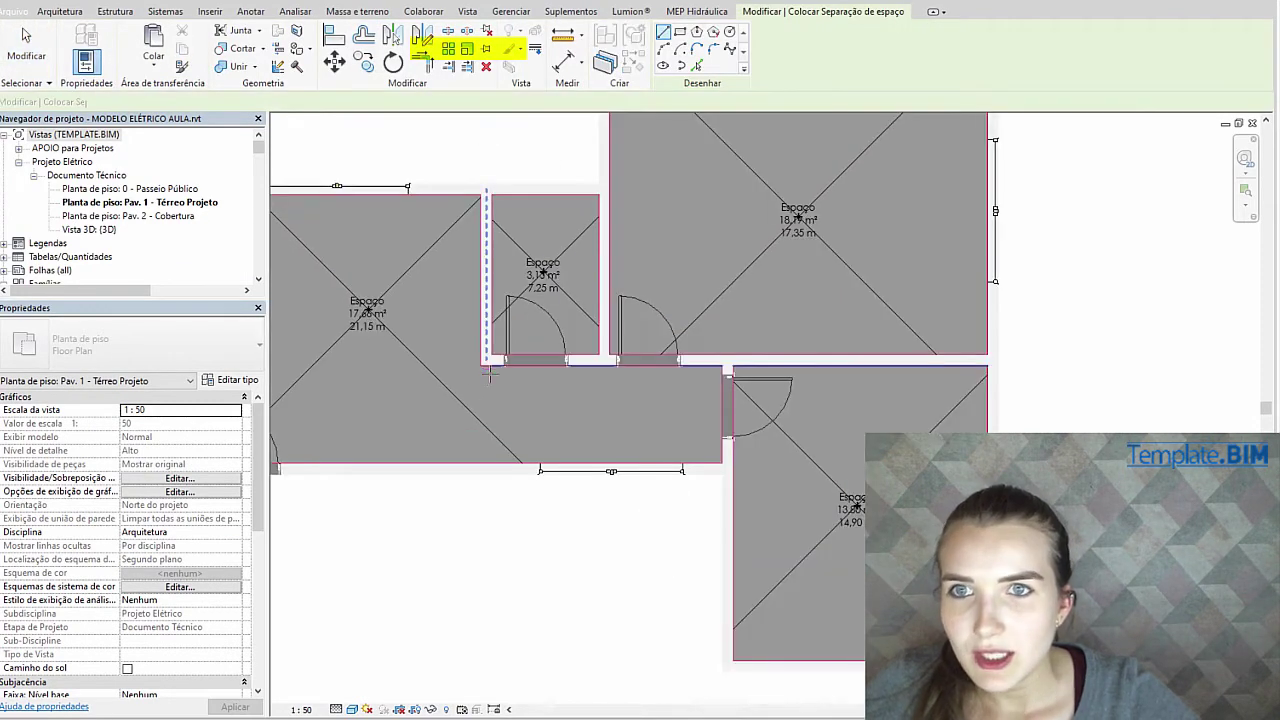
left_click(664, 34)
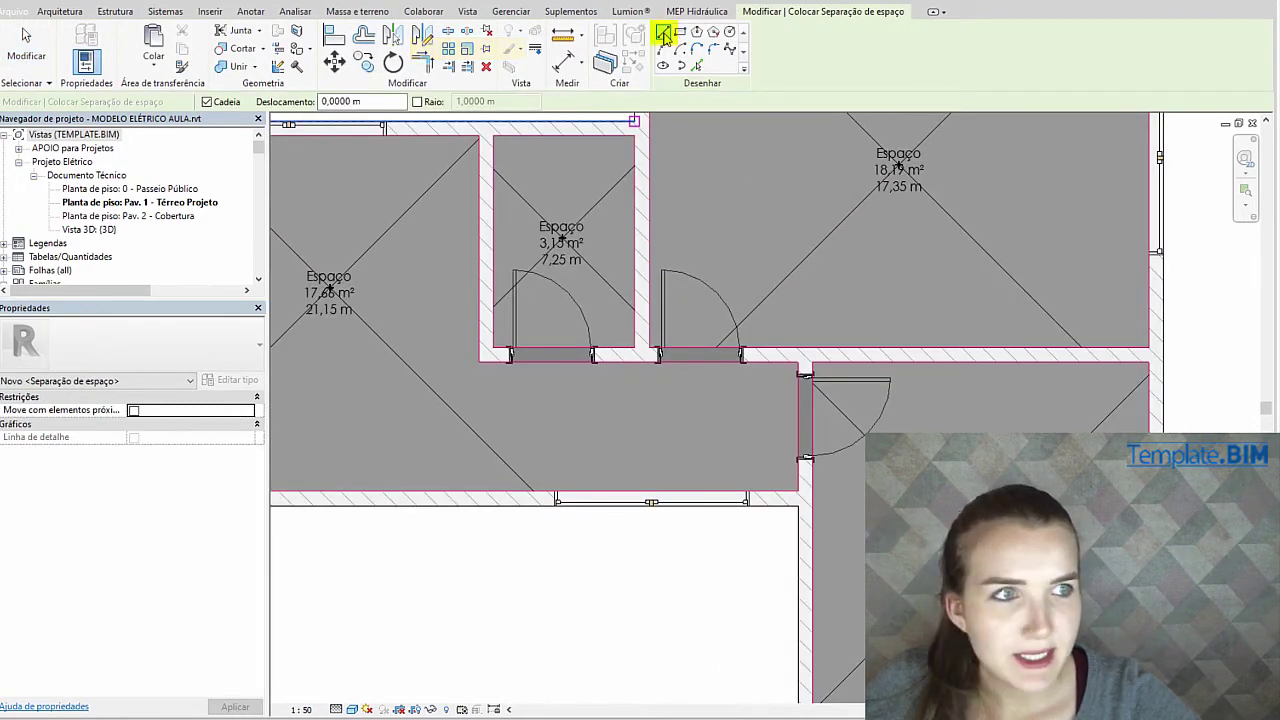
left_click(480, 362)
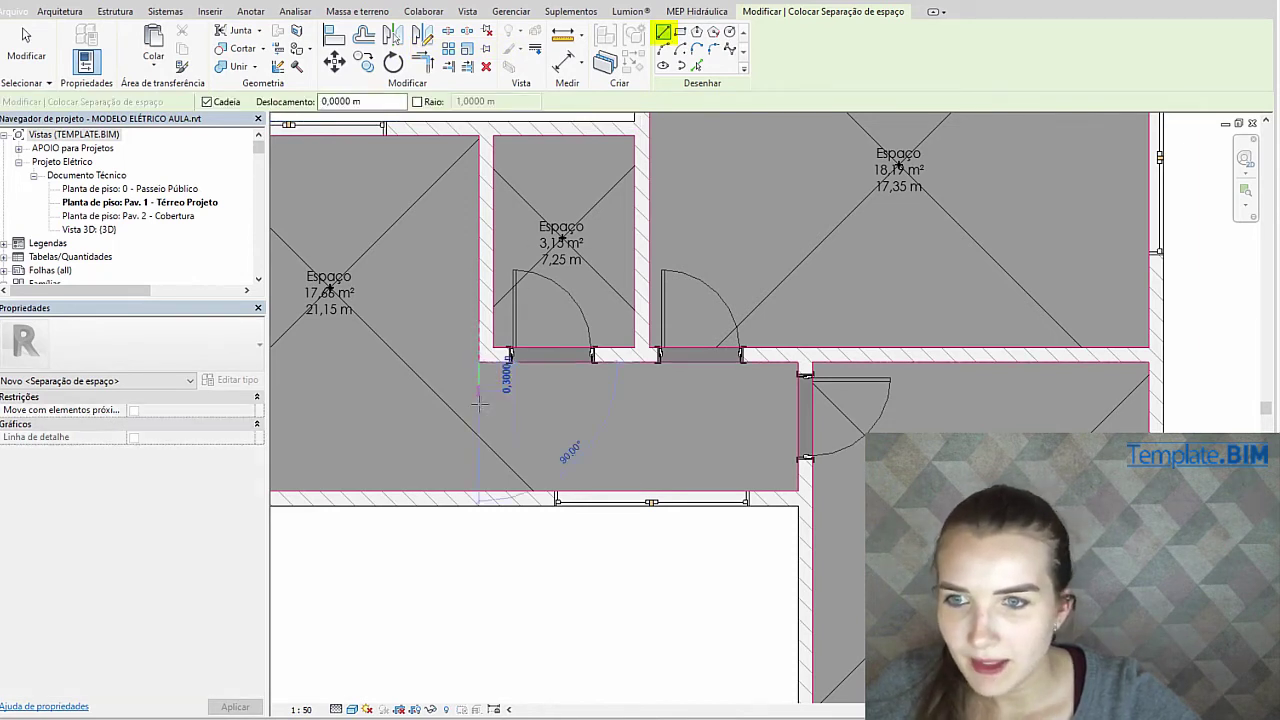
left_click(480, 493)
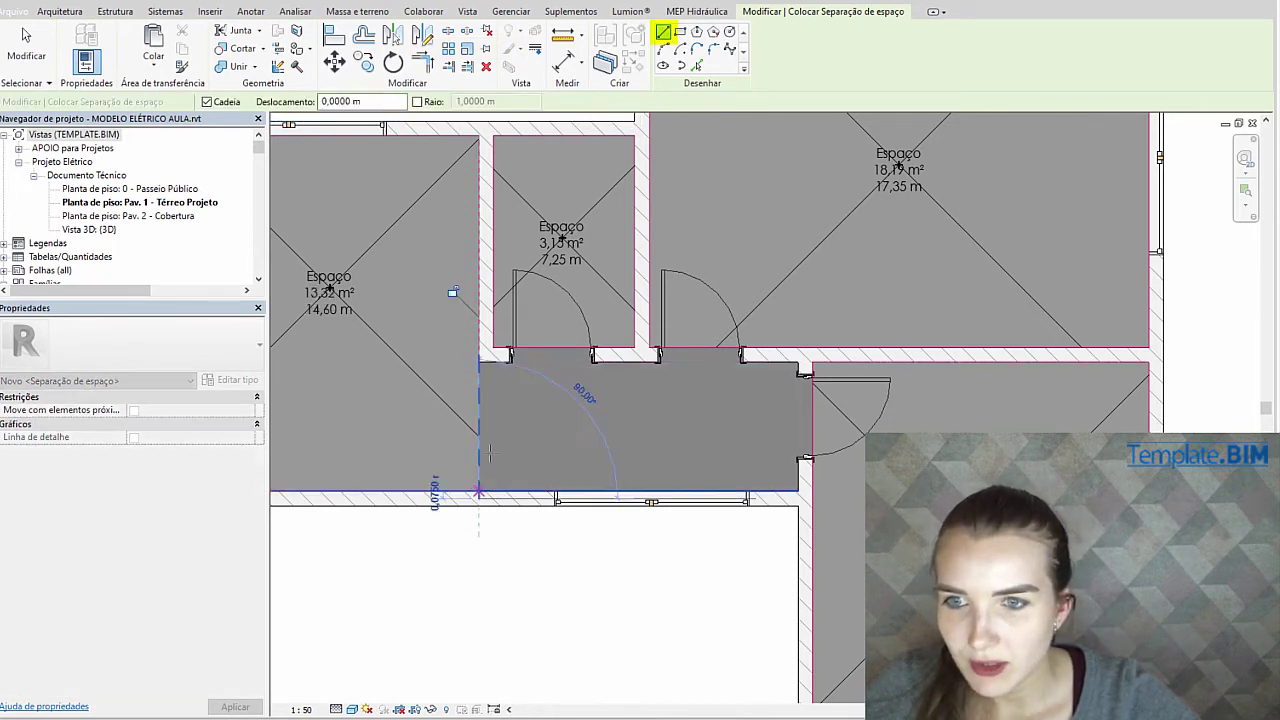
scroll(657, 389, "down", 2)
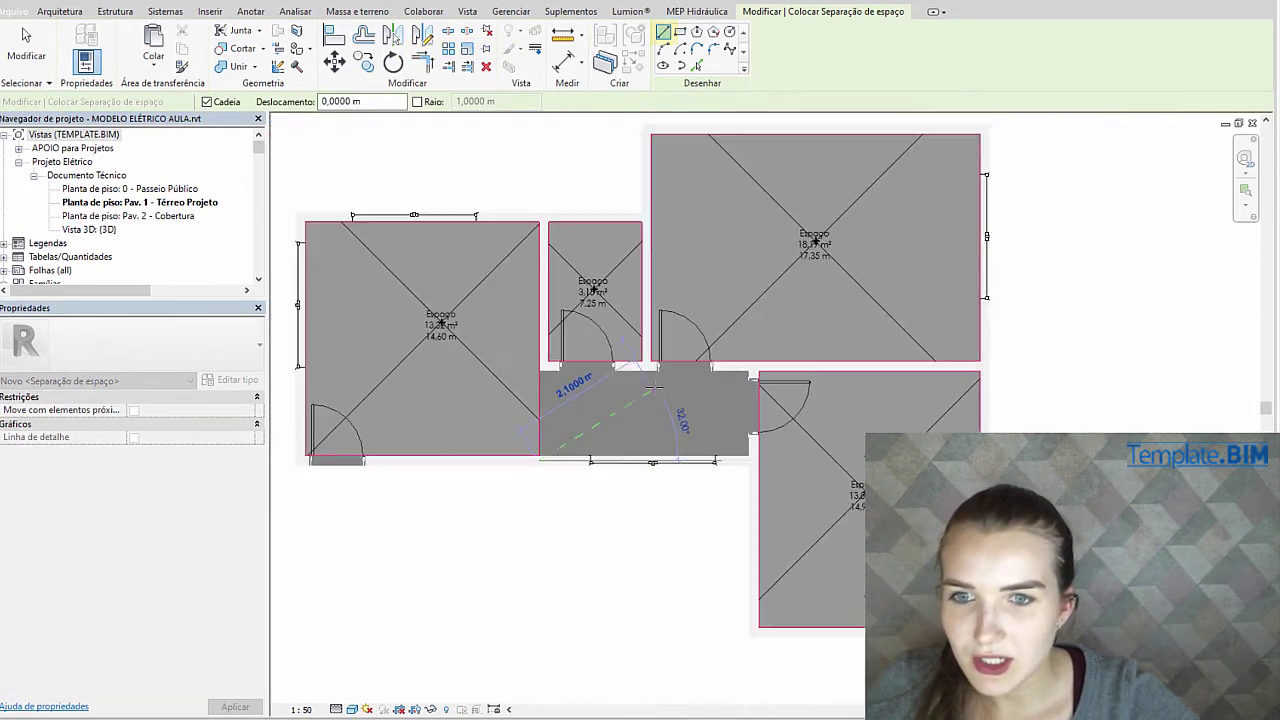
left_click(578, 220)
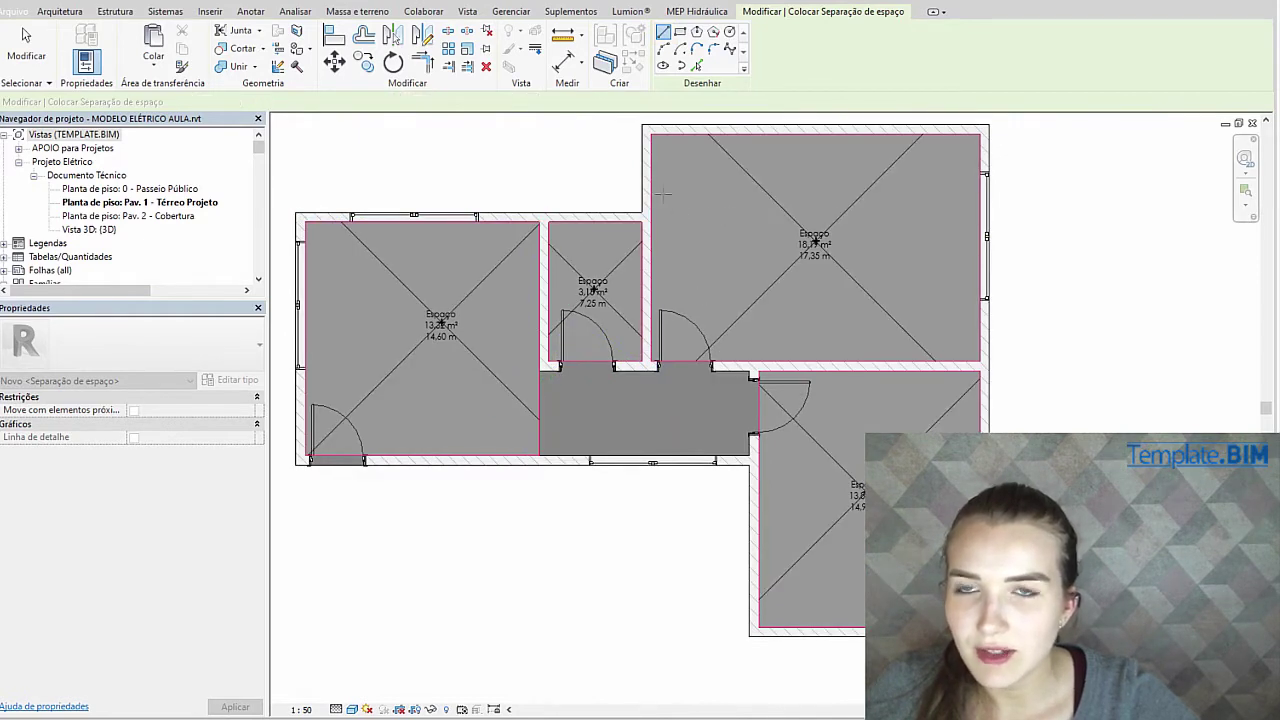
scroll(656, 200, "down", 1)
key("Escape")
key("Escape")
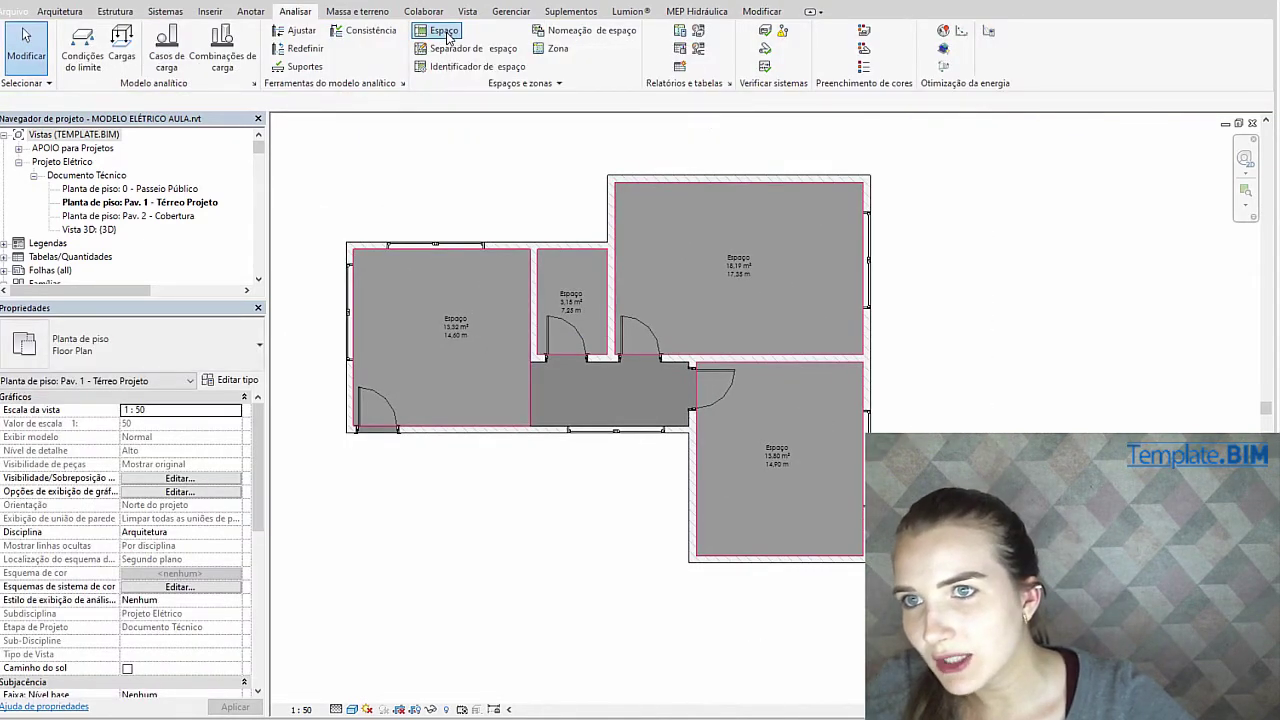
Place a tagged space in the corridor to the right of the separation line
left_click(602, 391)
scroll(602, 391, "up", 2)
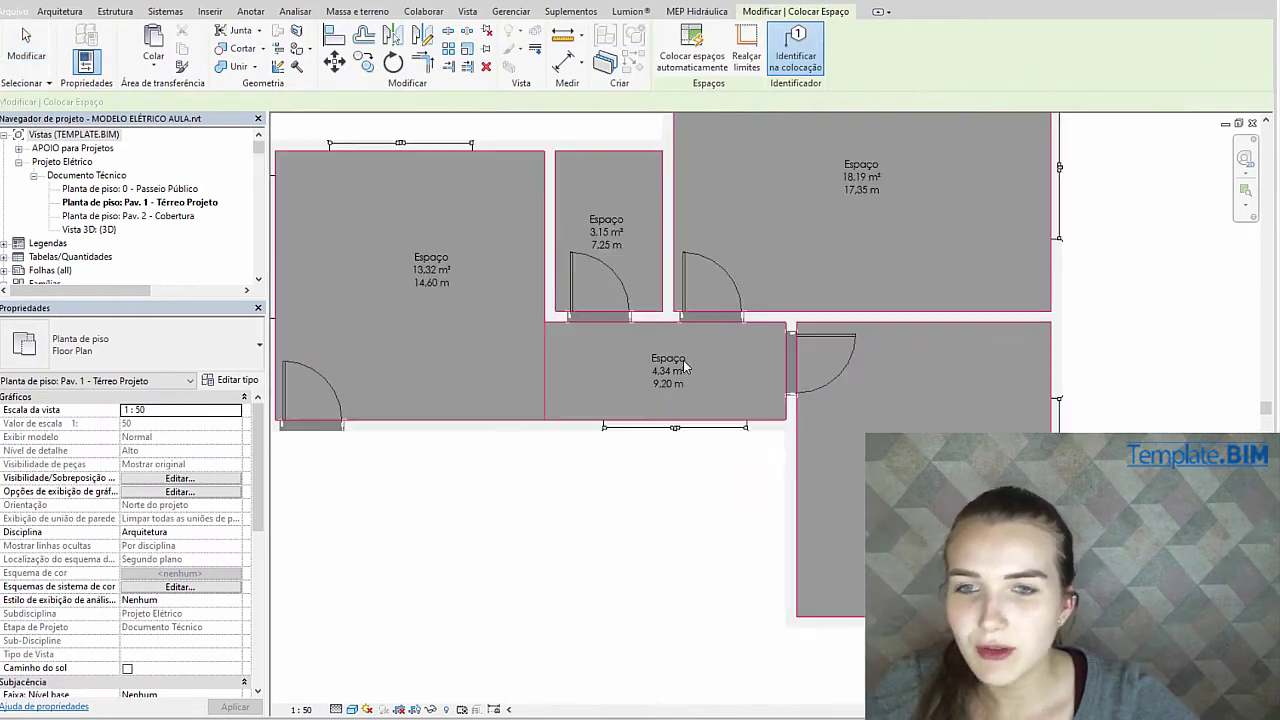
key("Escape")
key("Escape")
scroll(745, 360, "down", 2)
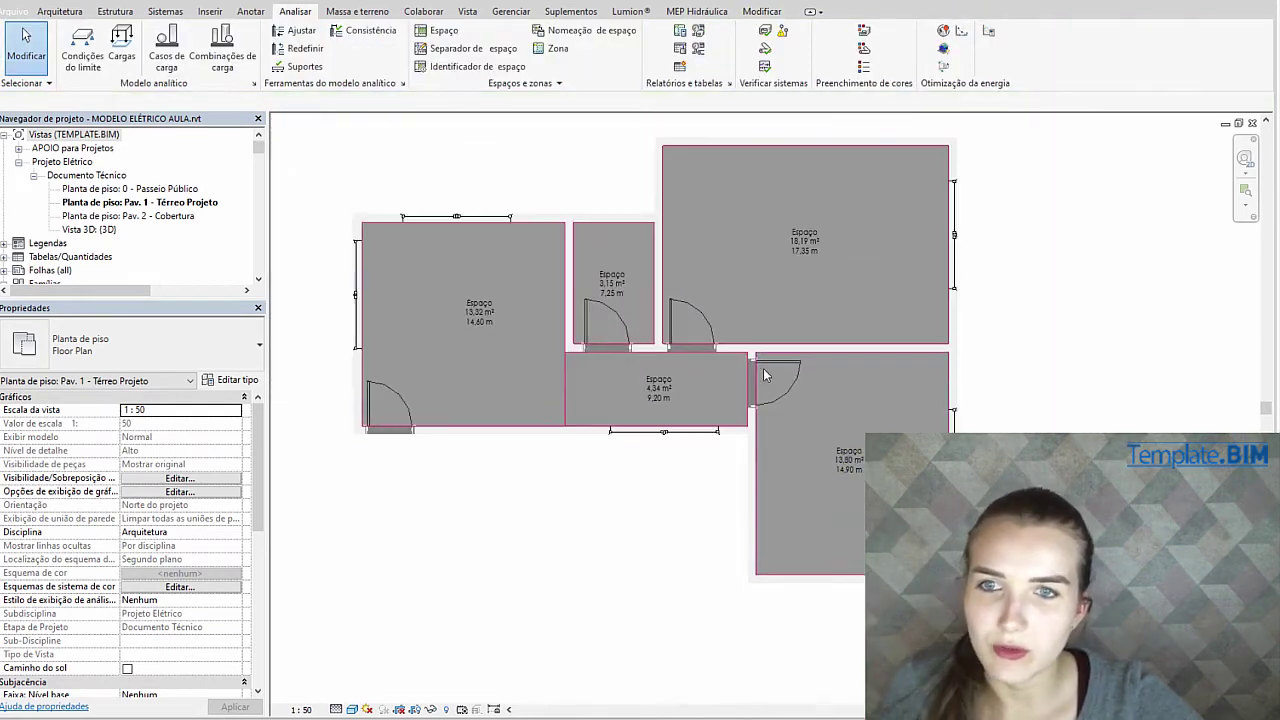
Rename the large upper-right room's space to "Domitório 1" through its tag
scroll(753, 334, "up", 1)
left_click(758, 272)
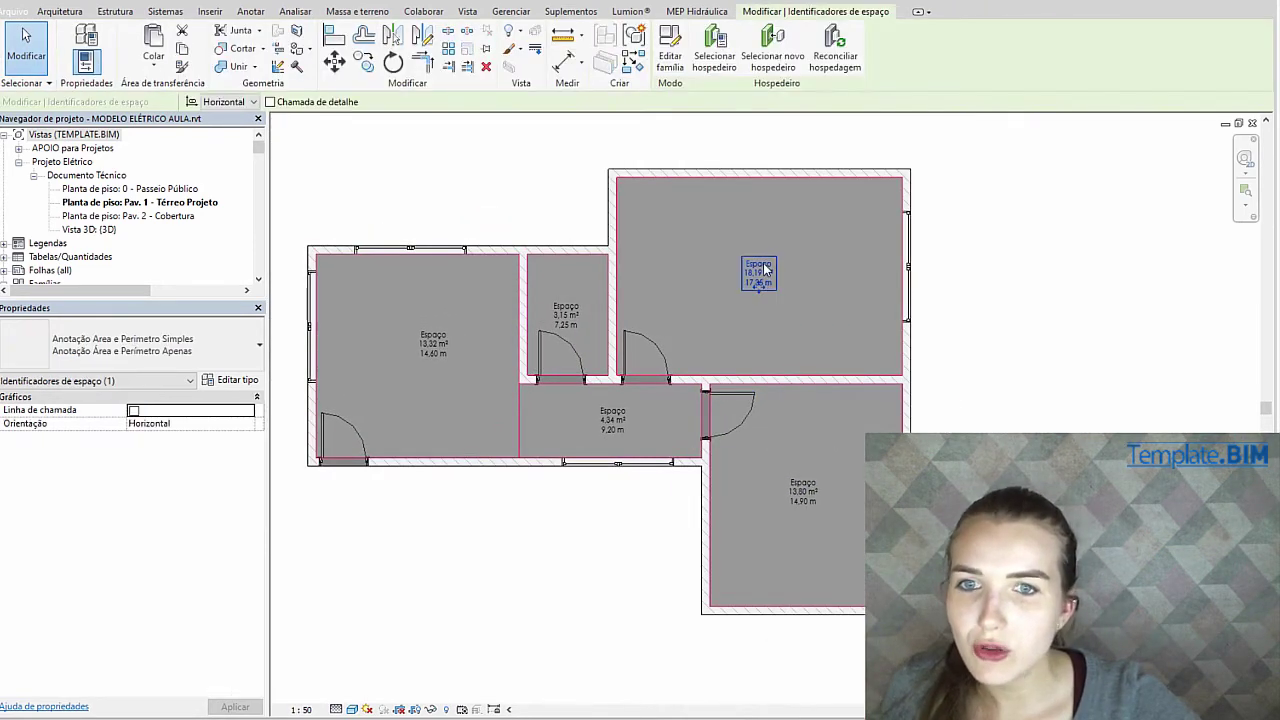
left_click(763, 283)
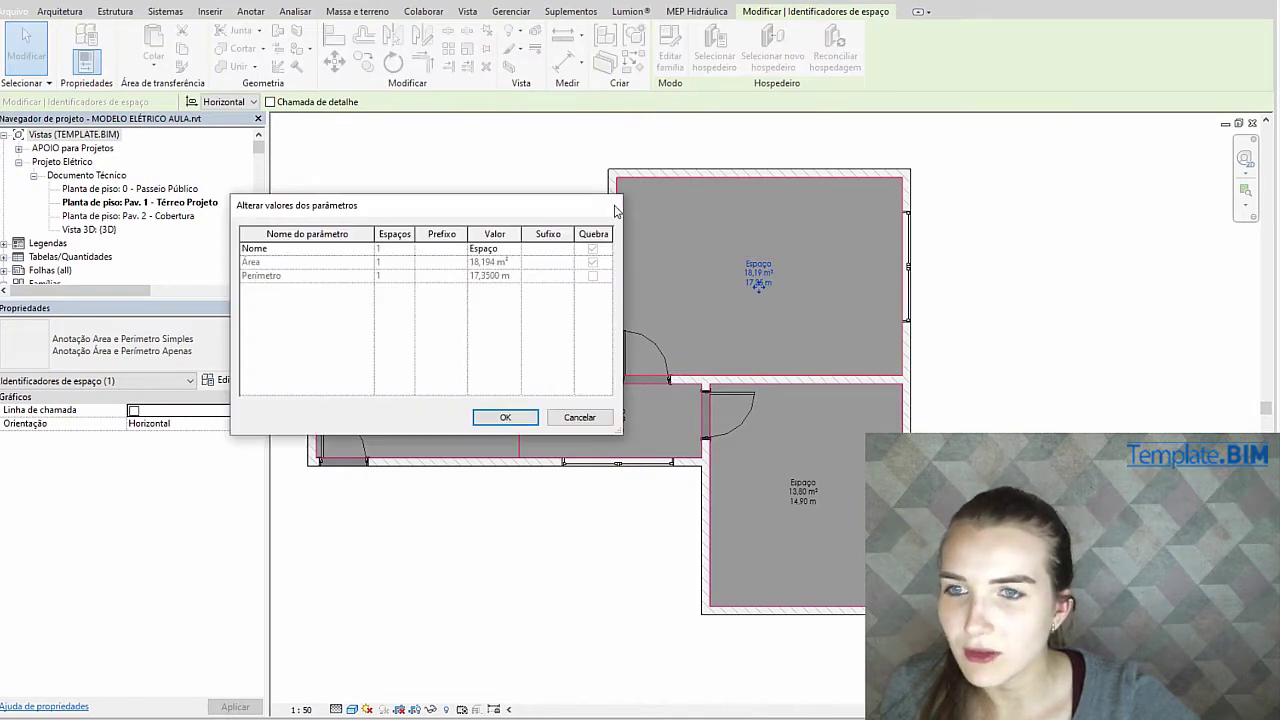
left_click(510, 250)
double_click(514, 248)
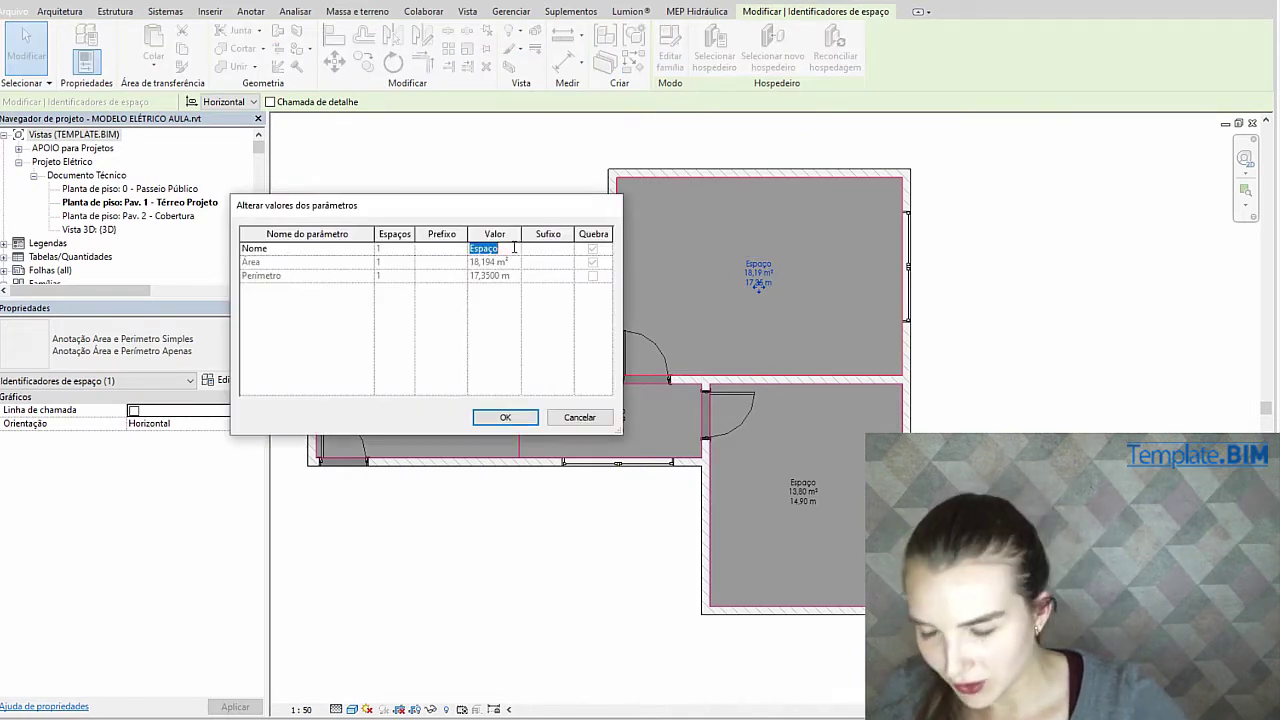
type("Dom")
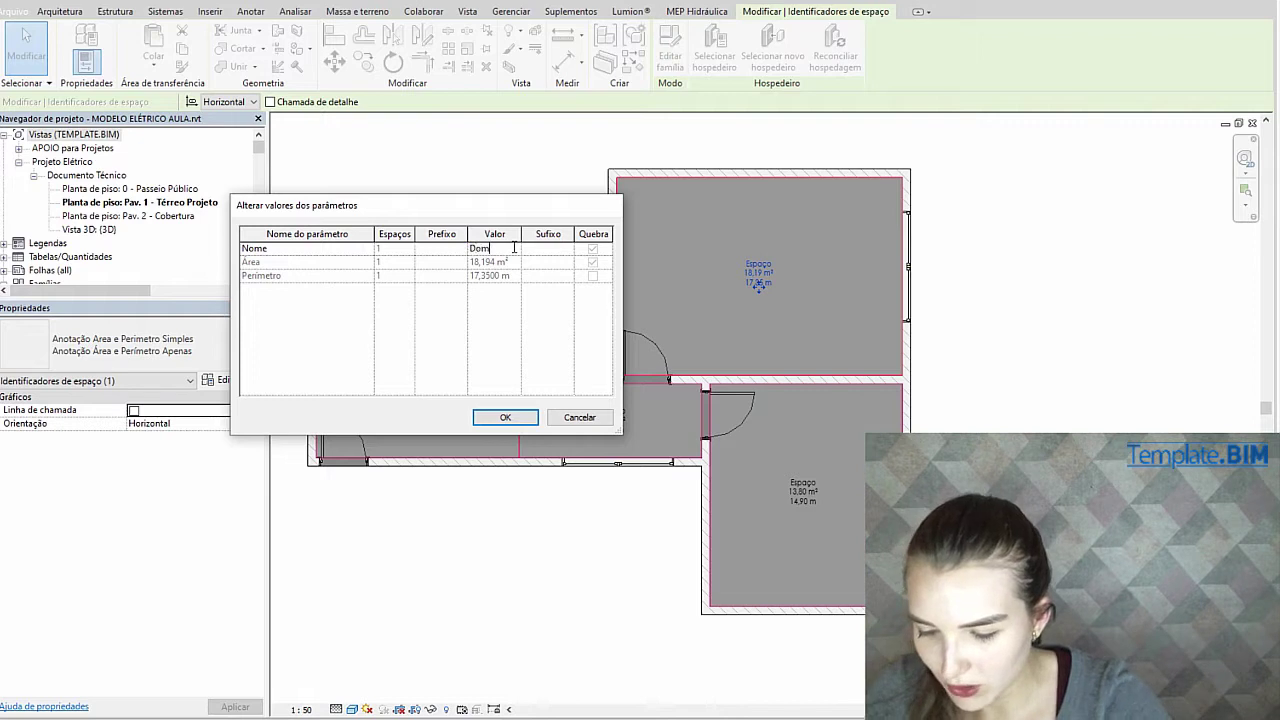
type("itório 1")
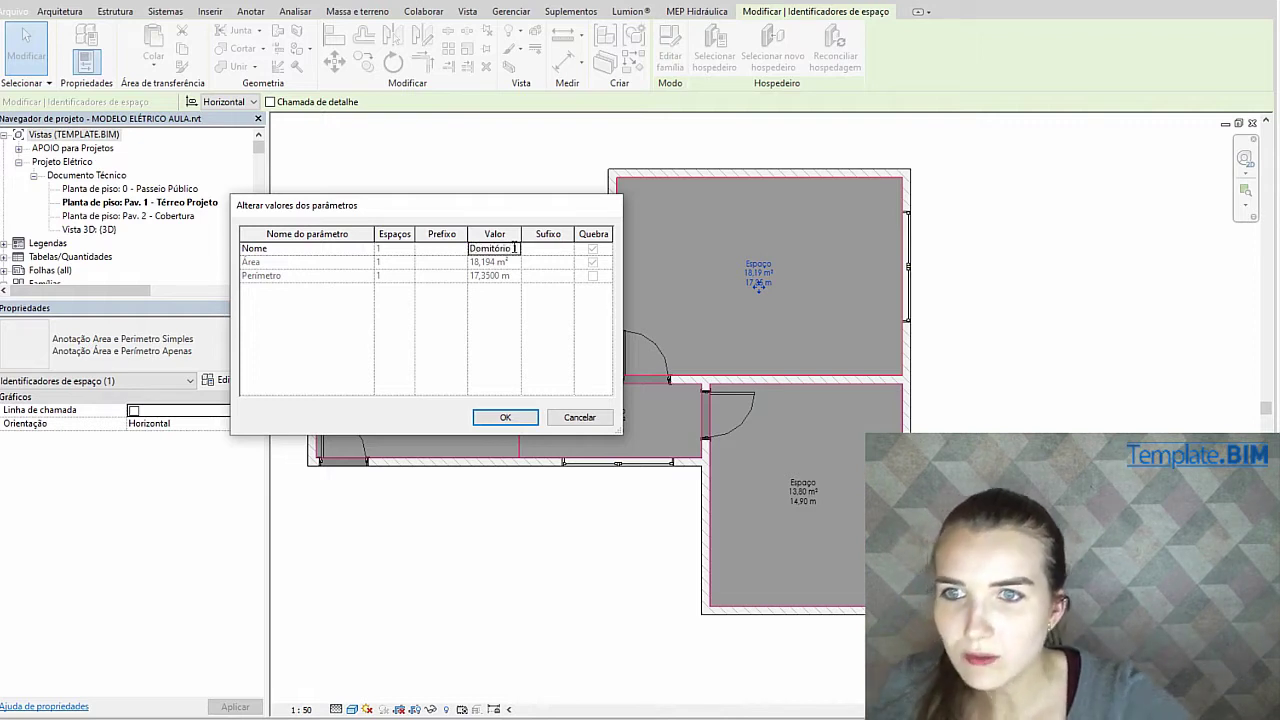
left_click(494, 418)
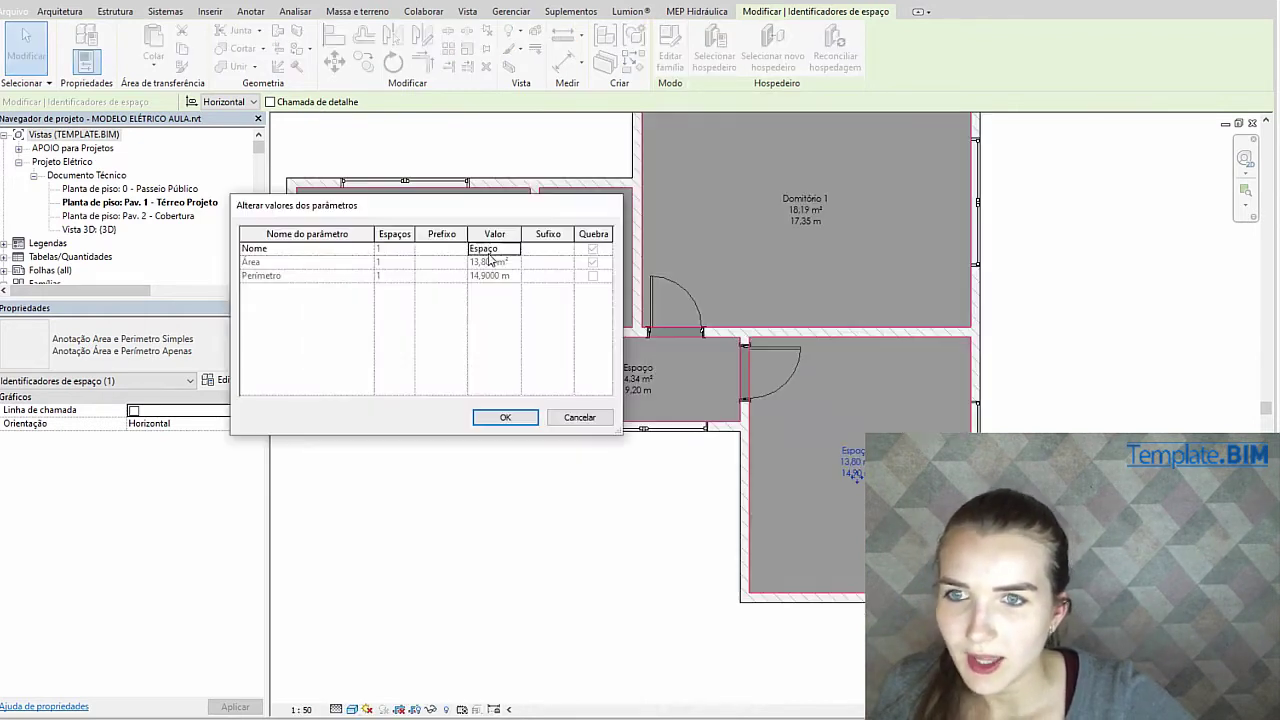
Rename the lower-right room's space to "Cozinha"
left_click_drag(498, 249, 477, 251)
key("BackSpace")
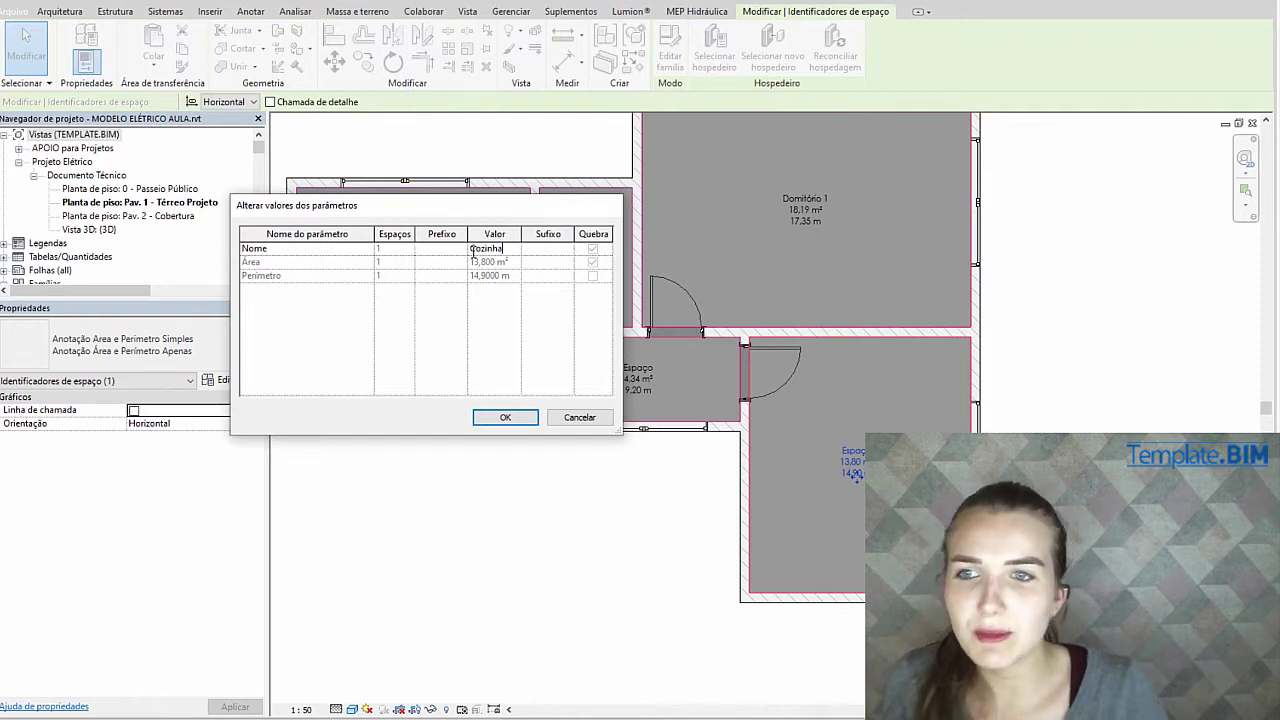
left_click(524, 418)
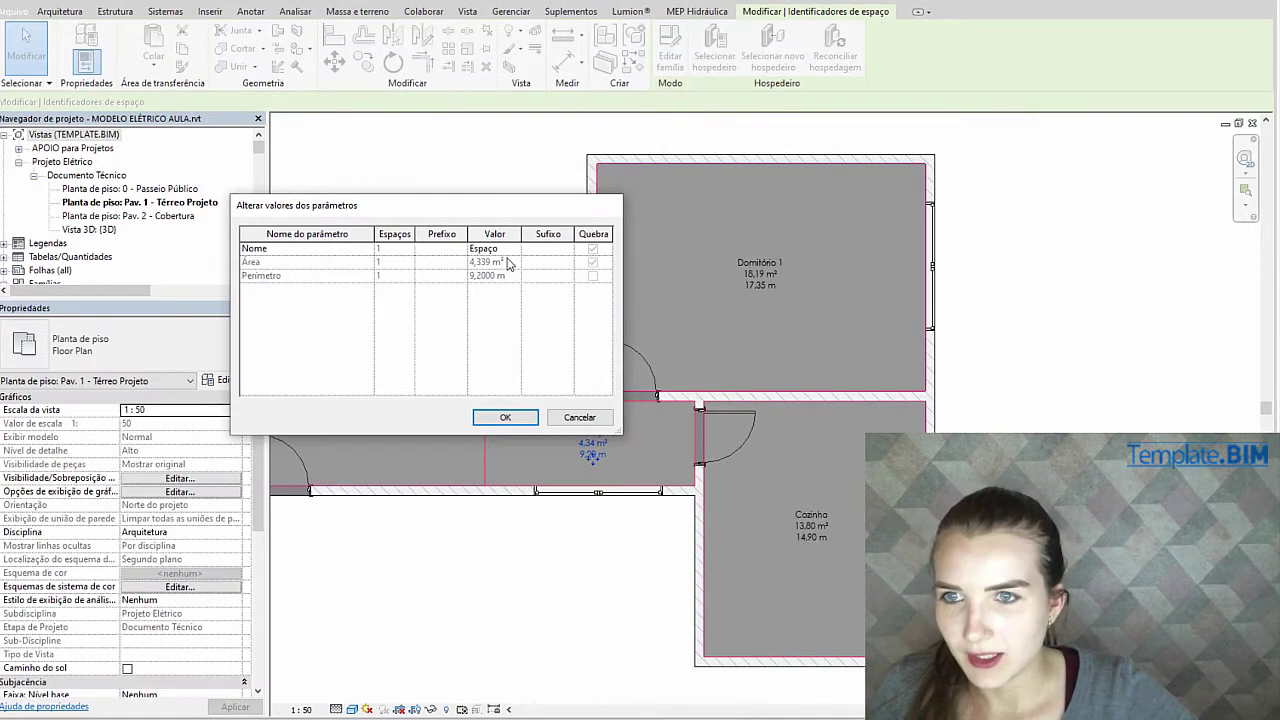
Name the corridor space "Circulação" and the large left room's space "Sala Estar"
left_click_drag(500, 249, 463, 252)
type("Ci")
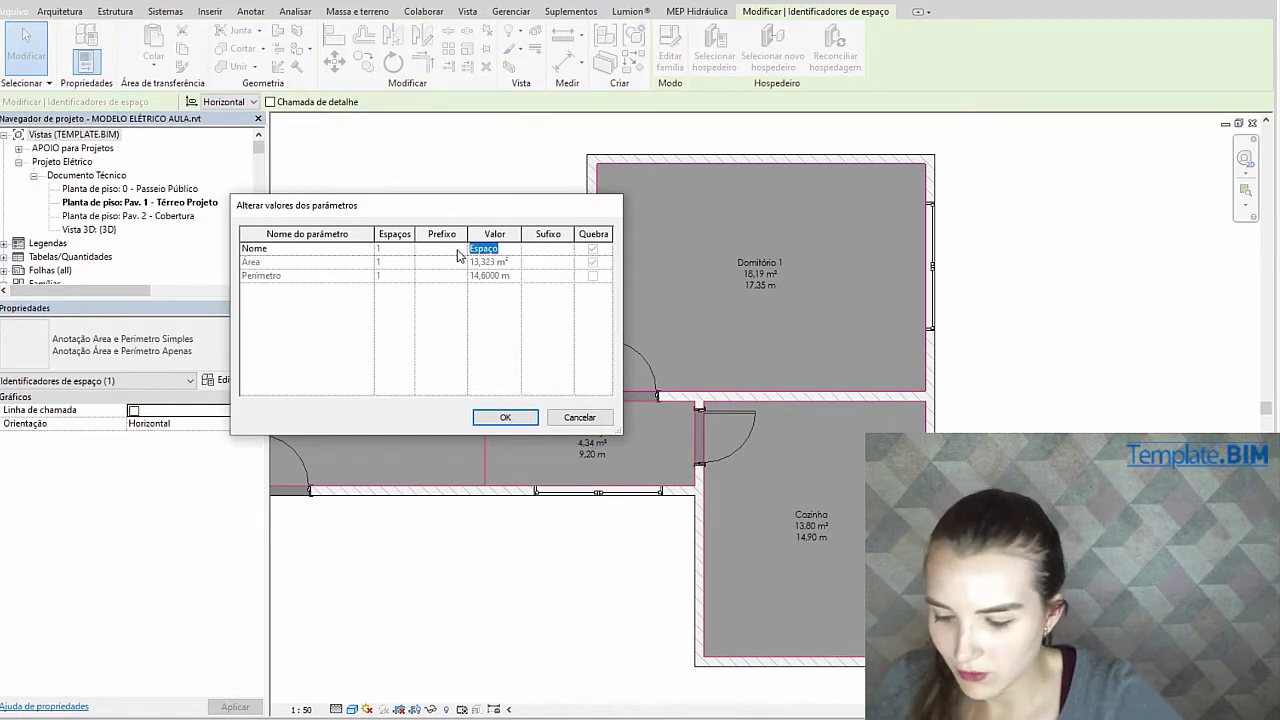
type("Sal")
type("a Est")
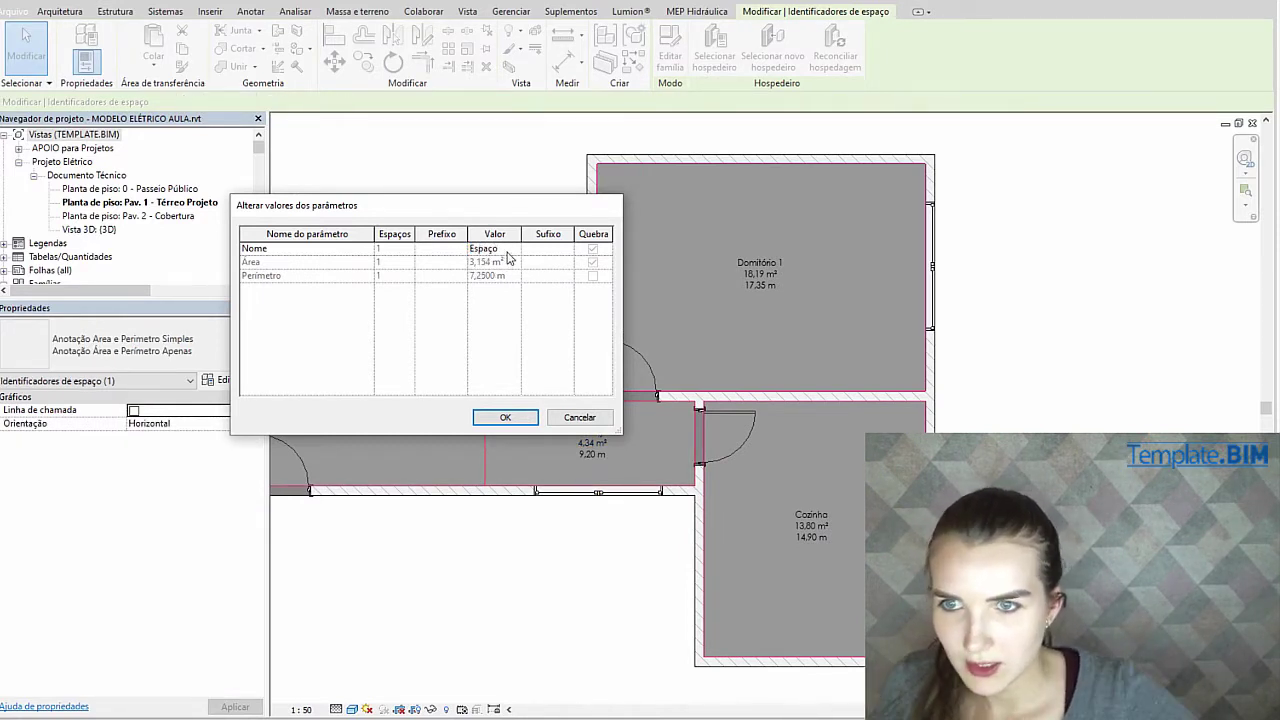
Rename the small middle room's space to "Banho" and deselect its tag
left_click_drag(505, 249, 463, 249)
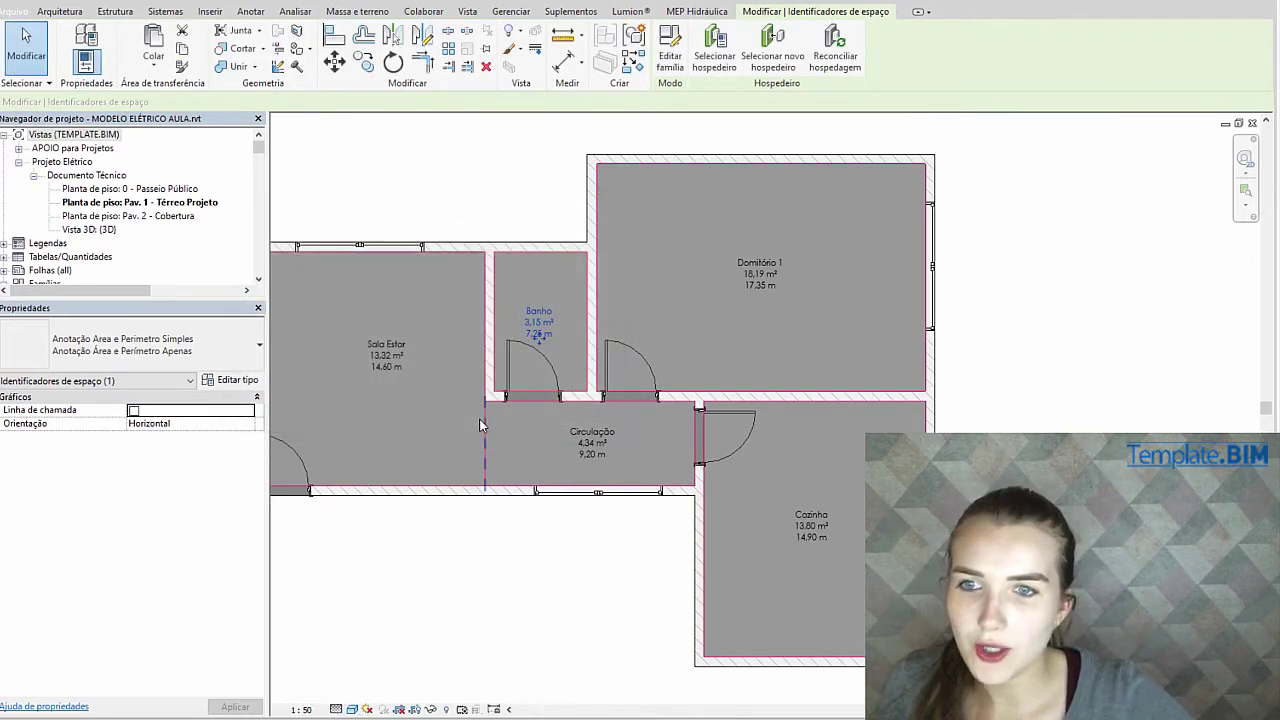
scroll(827, 361, "down", 3)
key("Escape")
left_click(817, 314)
middle_click_drag(817, 314, 745, 275)
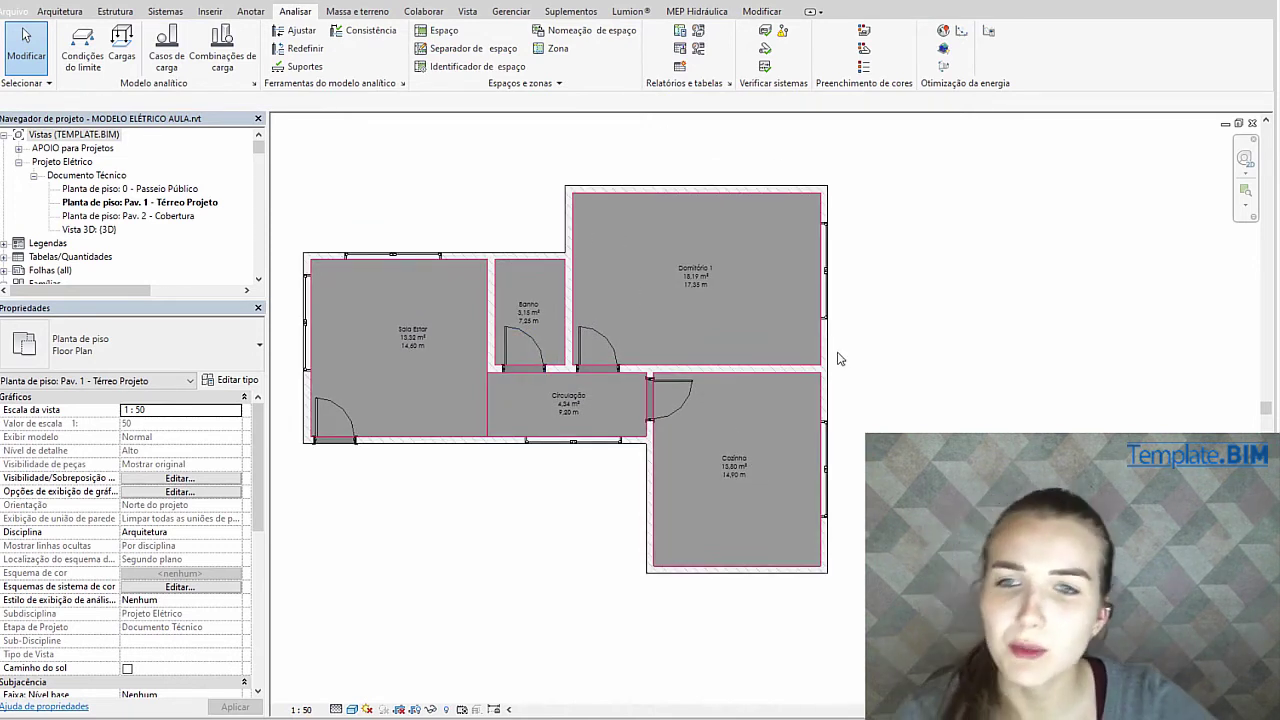
Check which tag types are available for the Domitório 1 space tag
left_click(707, 278)
left_click(158, 343)
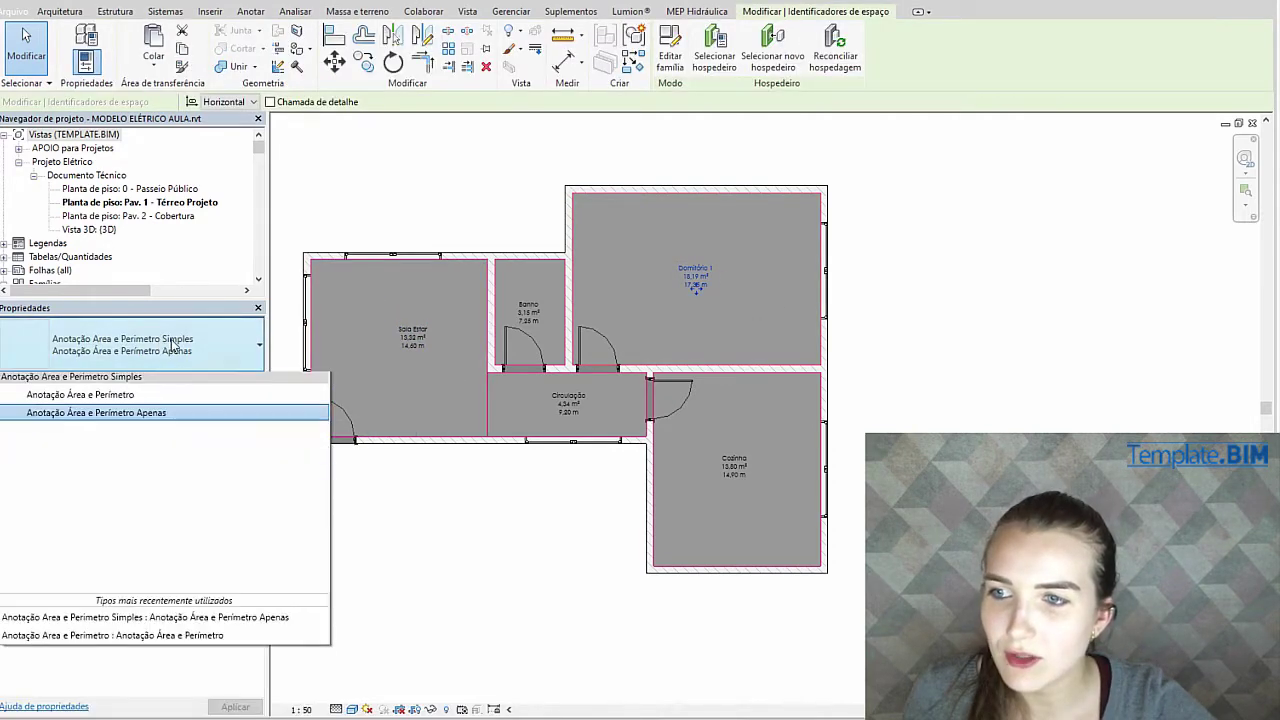
left_click(560, 557)
left_click(560, 557)
Move the Sala Estar space tag slightly down and to the left, closer to the room's centre
scroll(603, 346, "up", 5)
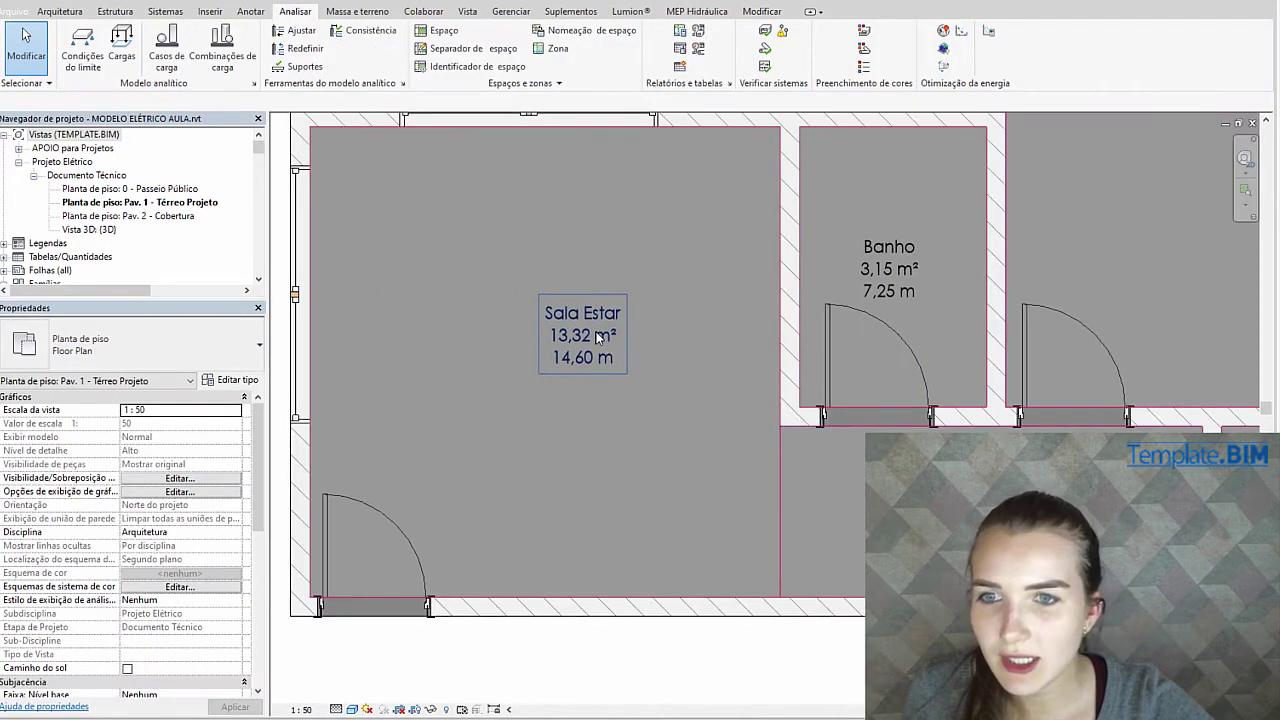
left_click(580, 345)
left_click_drag(582, 345, 562, 364)
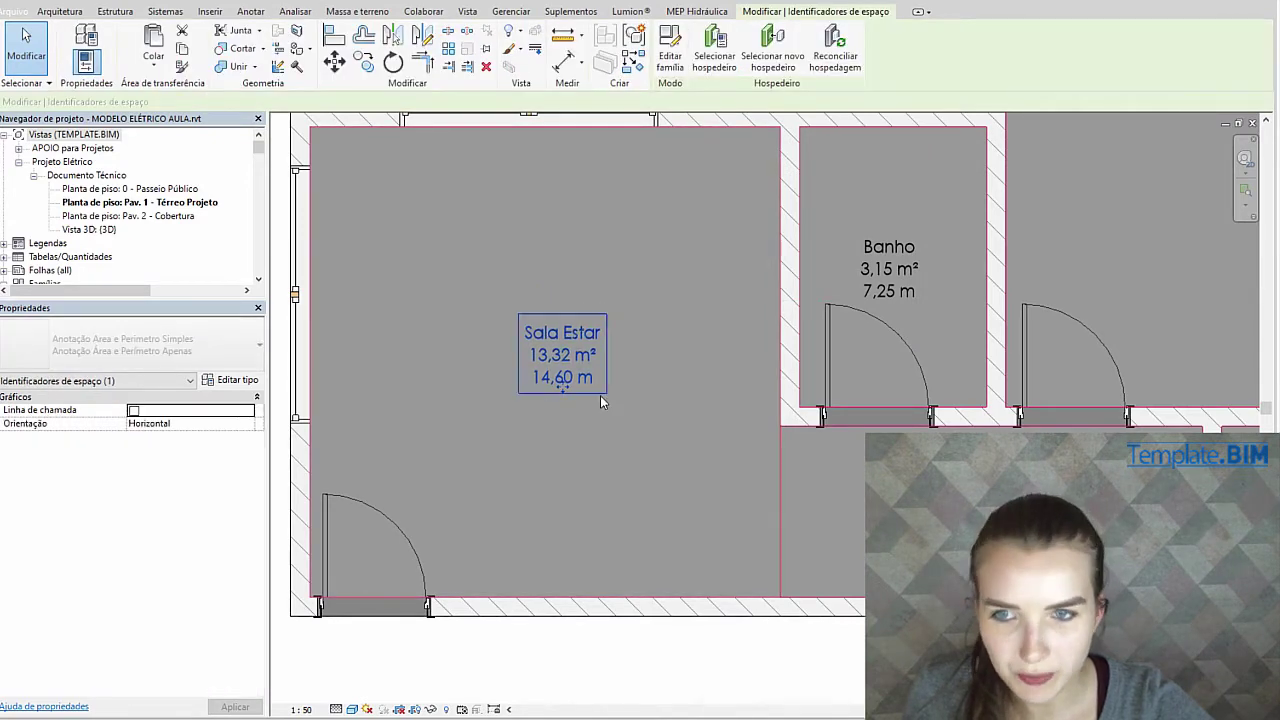
left_click(546, 374)
scroll(623, 370, "down", 5)
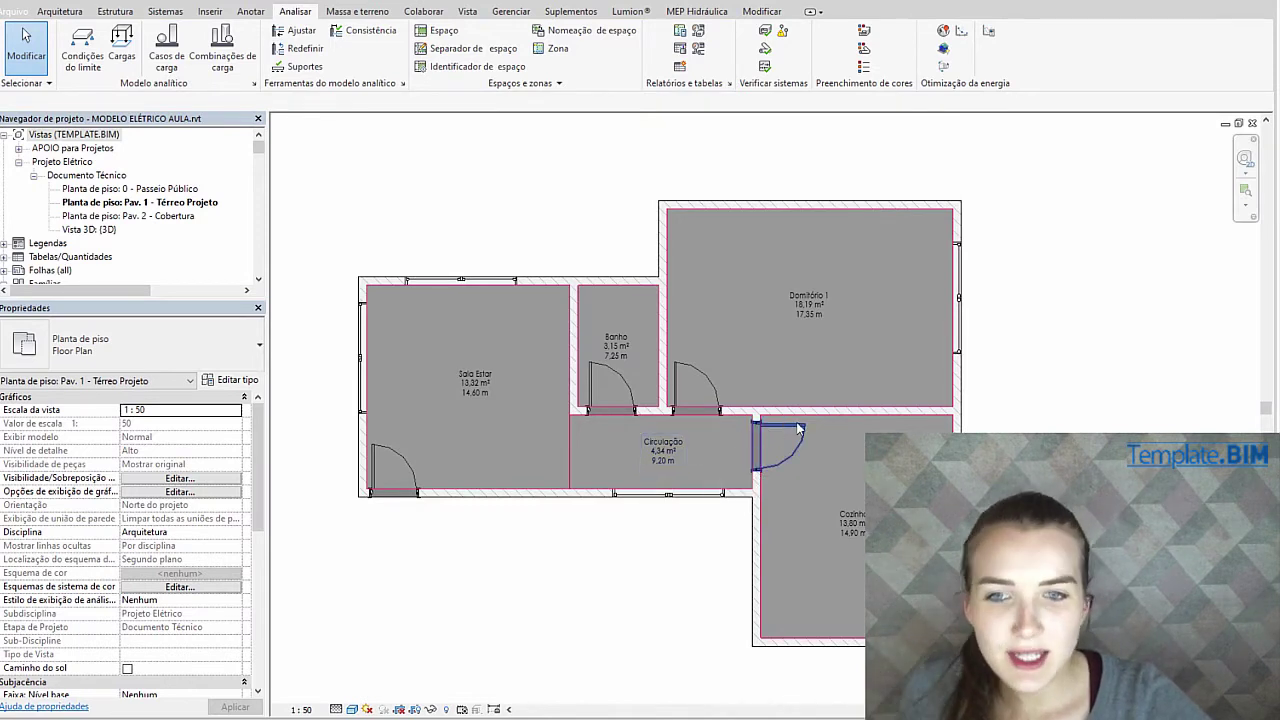
middle_click_drag(913, 393, 894, 388)
scroll(894, 388, "down", 2)
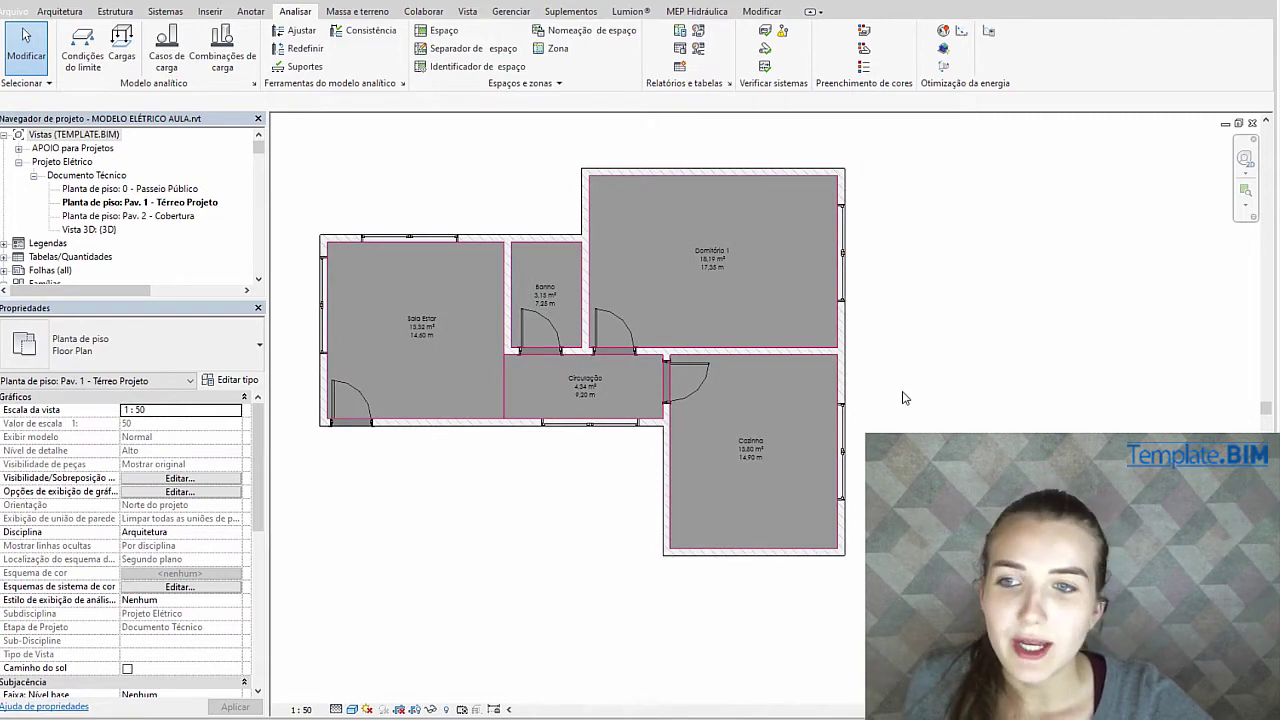
scroll(381, 324, "up", 3)
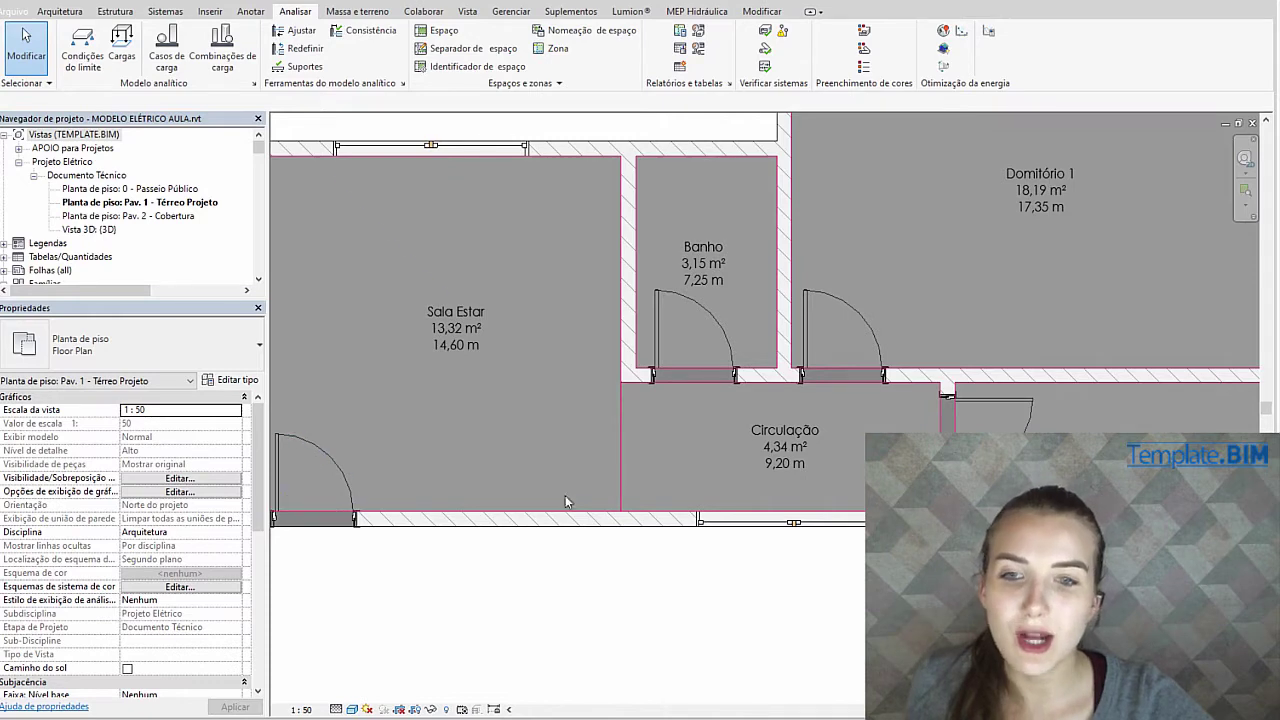
scroll(636, 452, "down", 4)
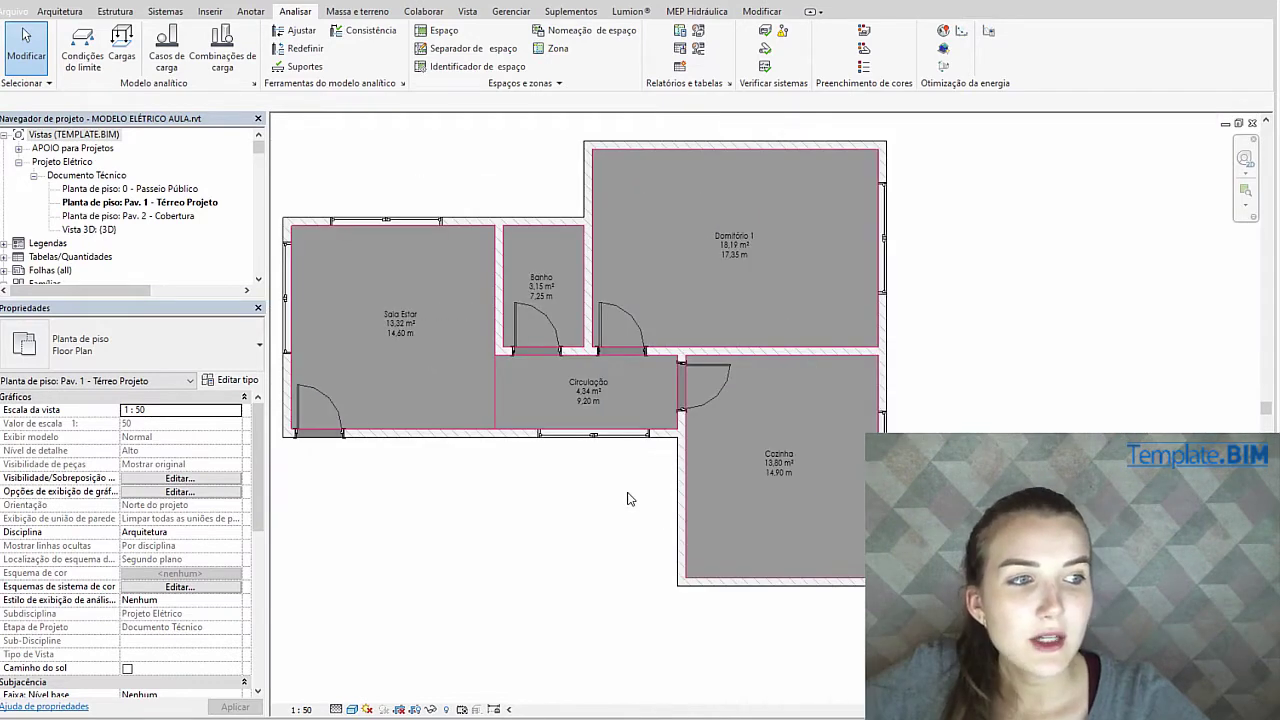
scroll(424, 518, "down", 1)
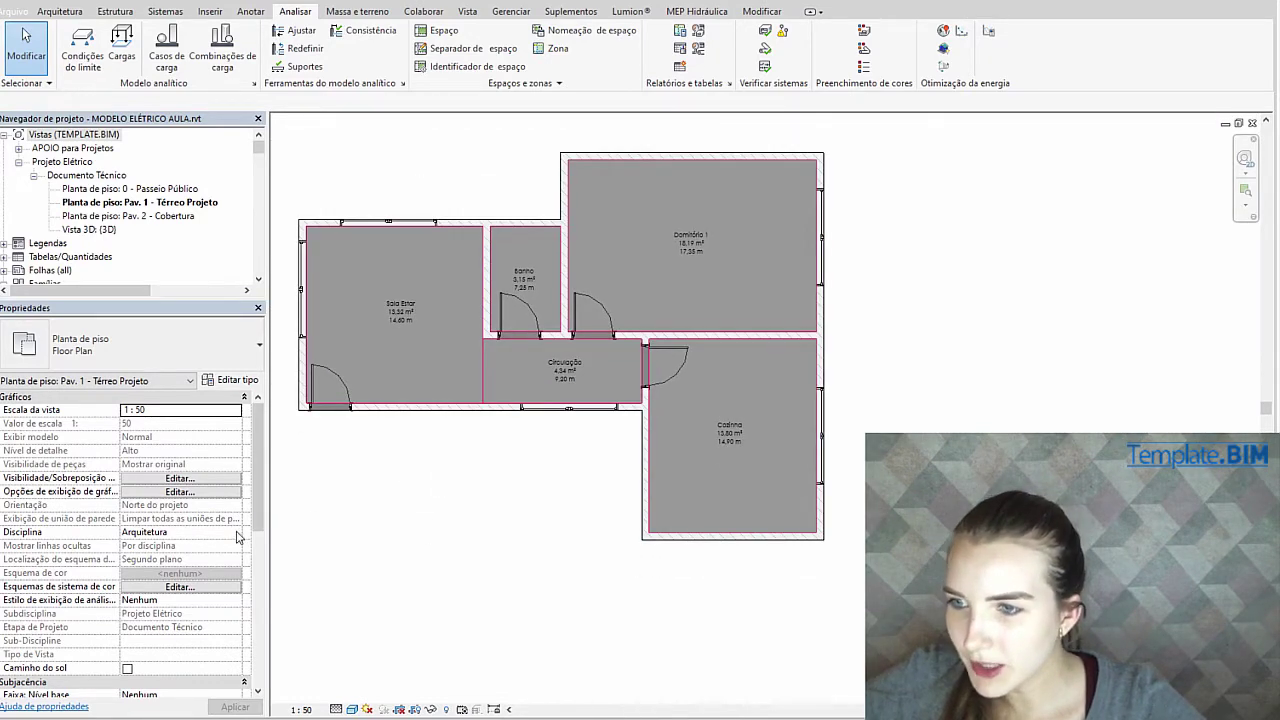
Set the discipline of the Pav. 1 - Térreo Projeto floor plan view to Elétrica
left_click(207, 532)
left_click(234, 532)
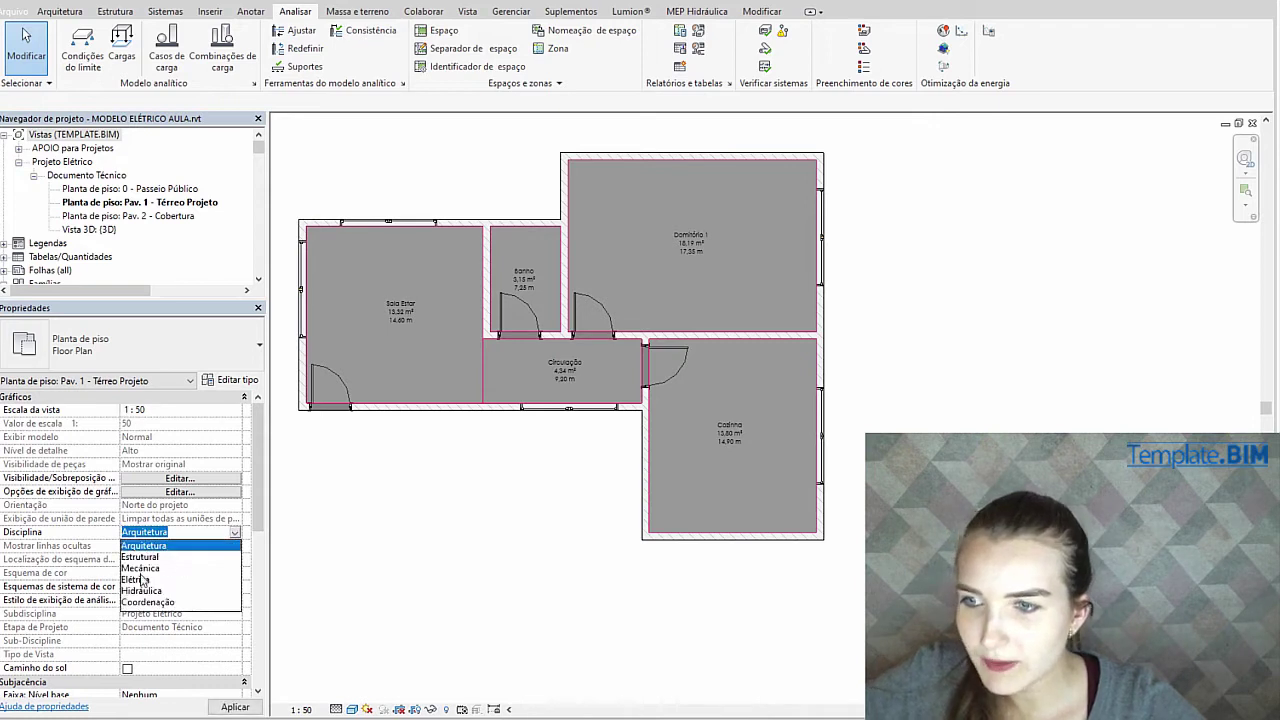
left_click(142, 578)
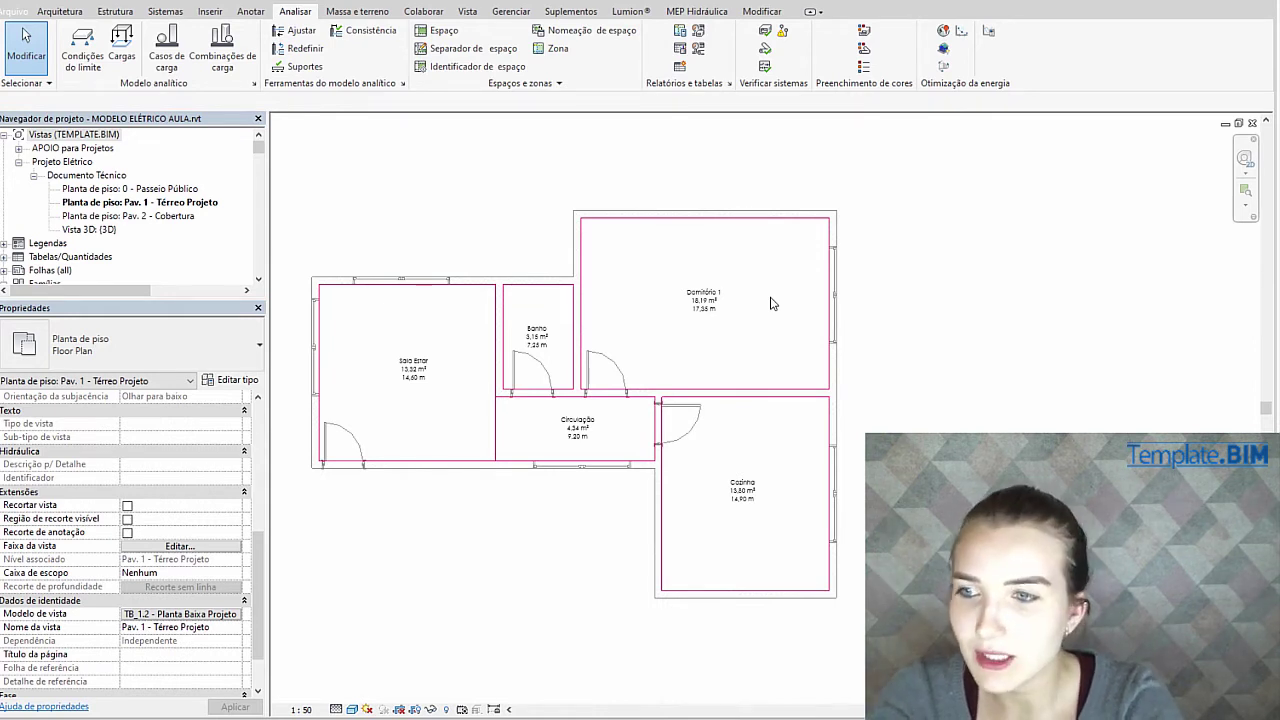
Open the Dimensionamento Iluminação schedule to review the minimum lighting load of each space
left_click(258, 280)
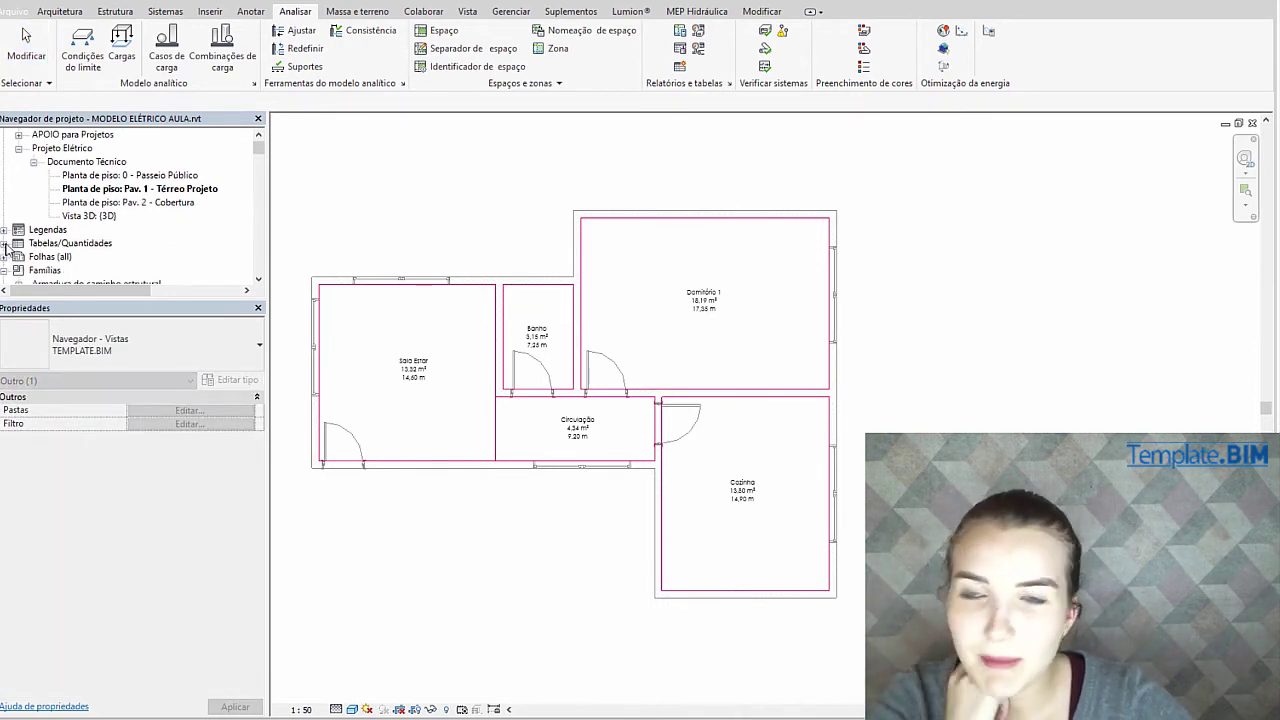
left_click(5, 247)
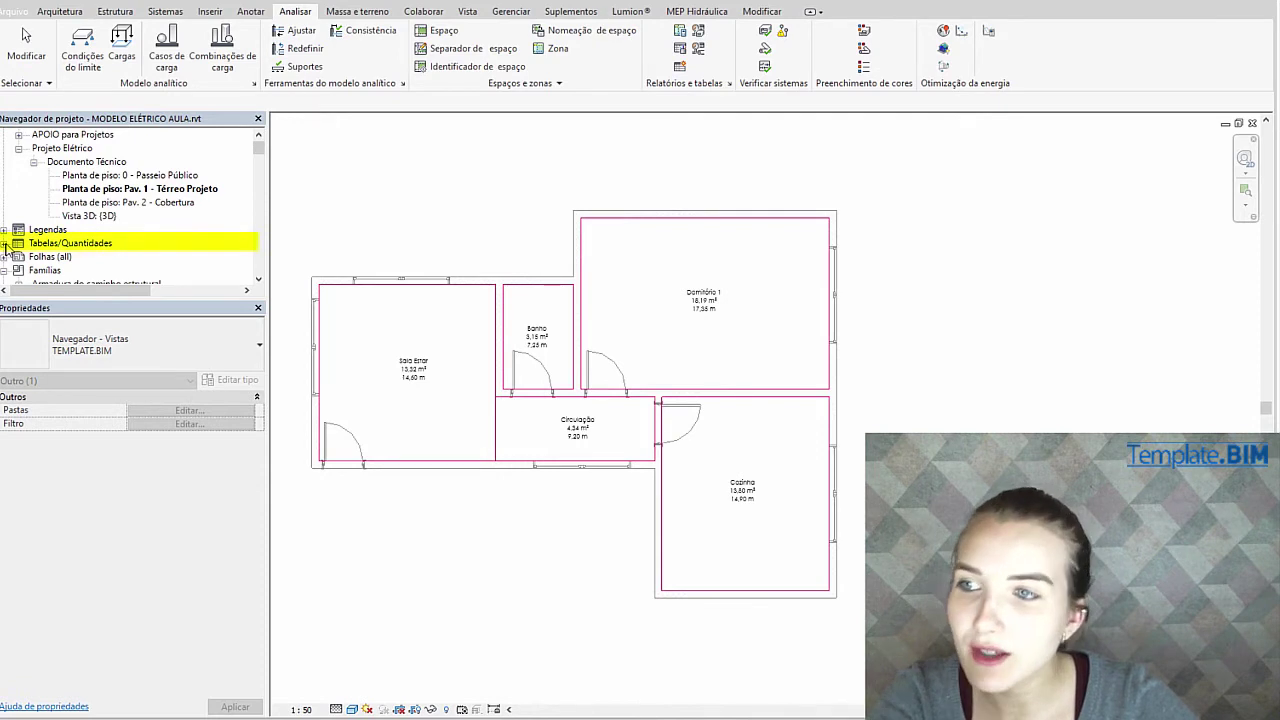
left_click(4, 243)
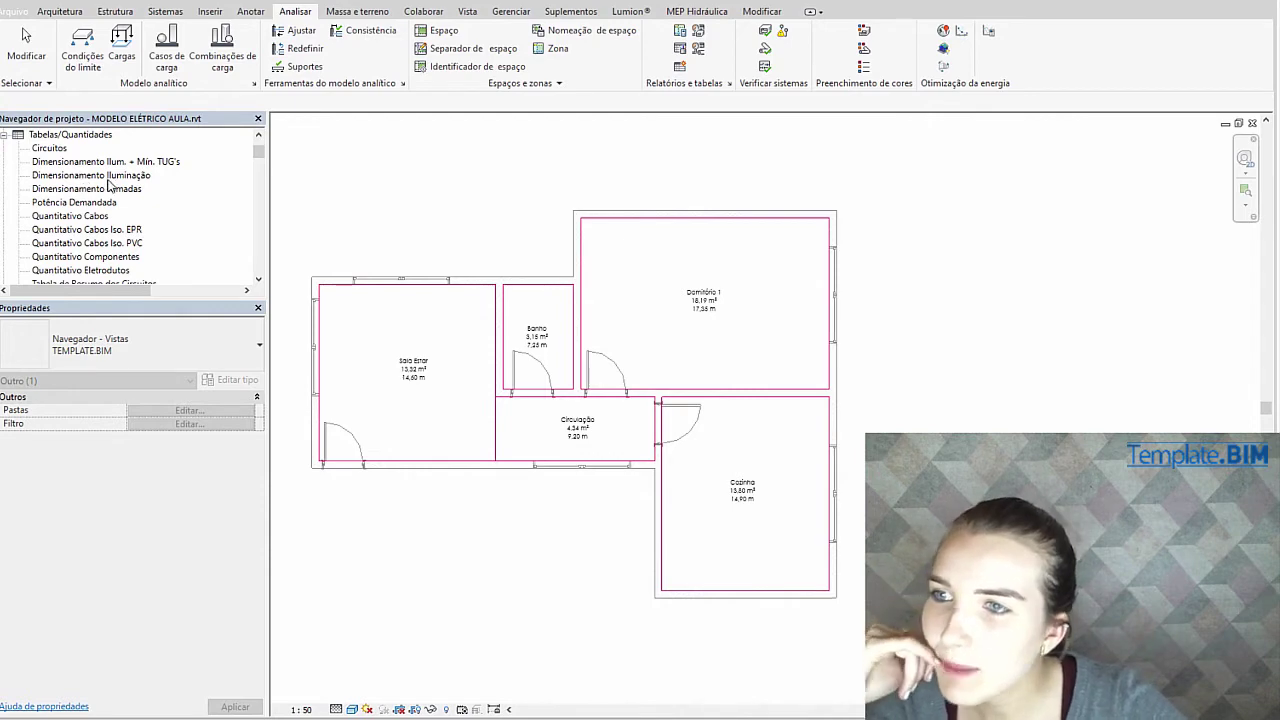
left_click(67, 176)
double_click(67, 176)
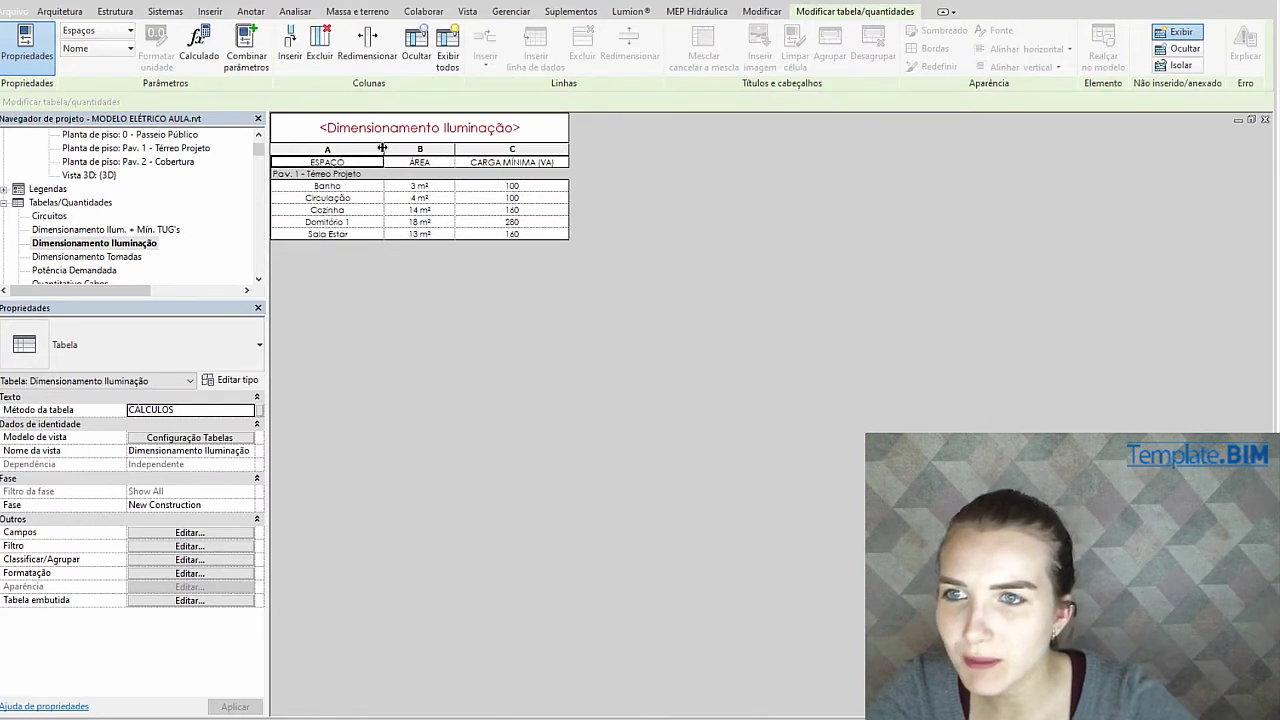
Widen the ESPAÇO column of the lighting schedule and compare the Cozinha area with its minimum lighting load
left_click_drag(383, 149, 491, 149)
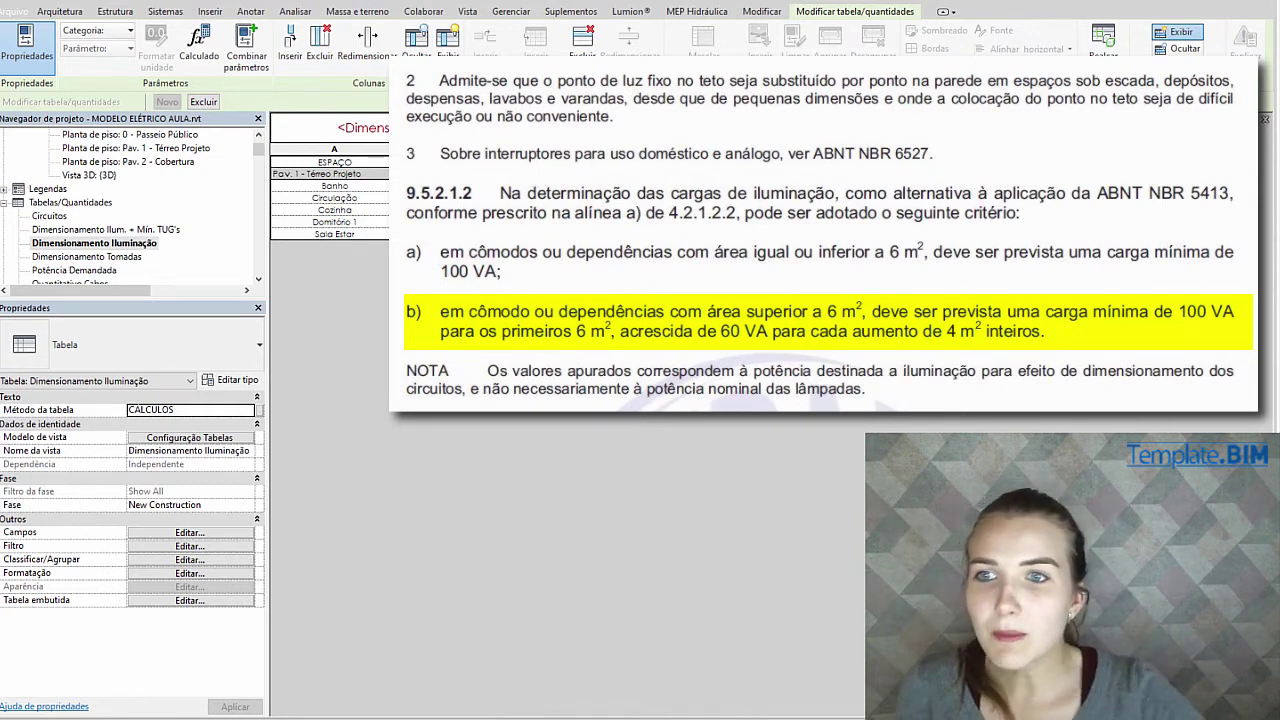
left_click(460, 211)
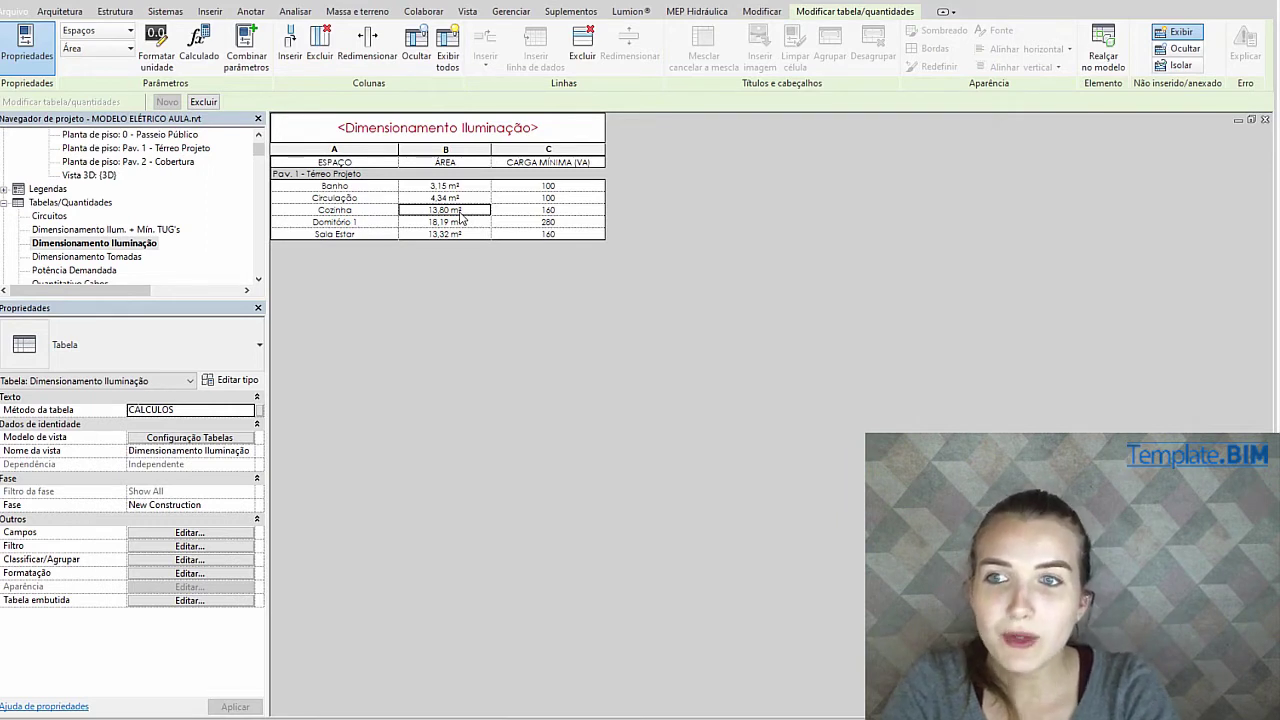
left_click(577, 211)
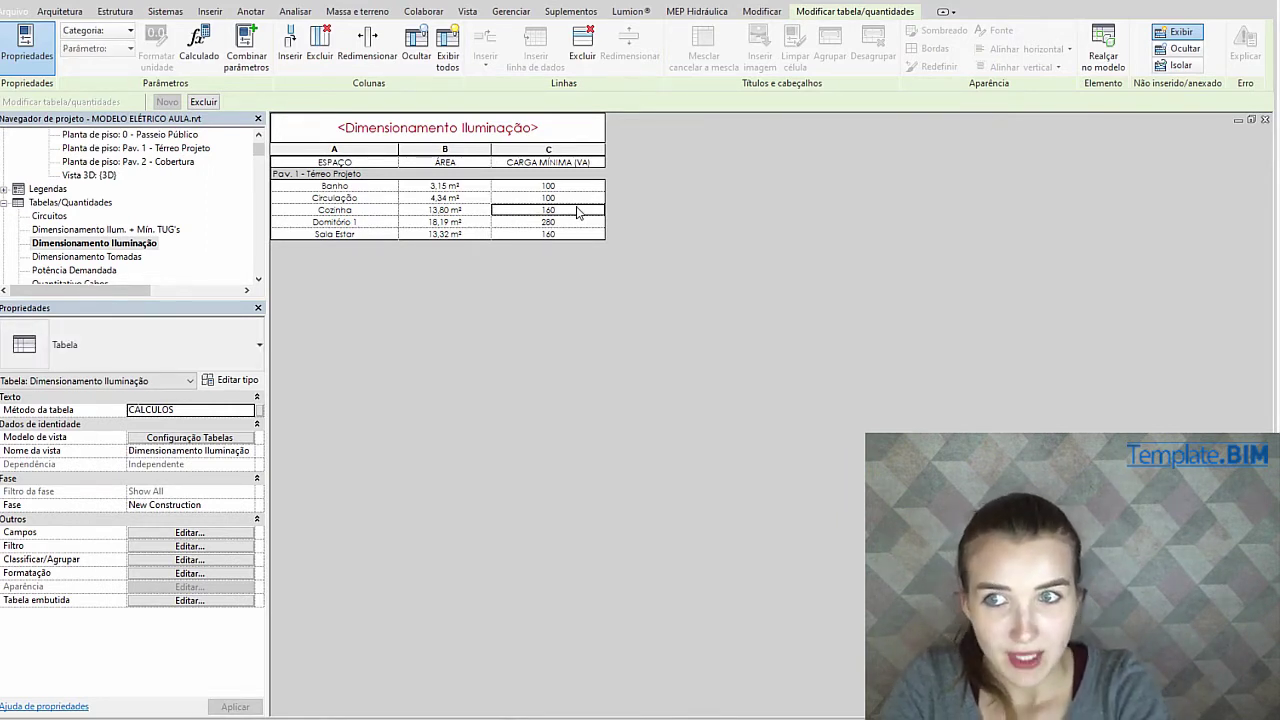
key("Left")
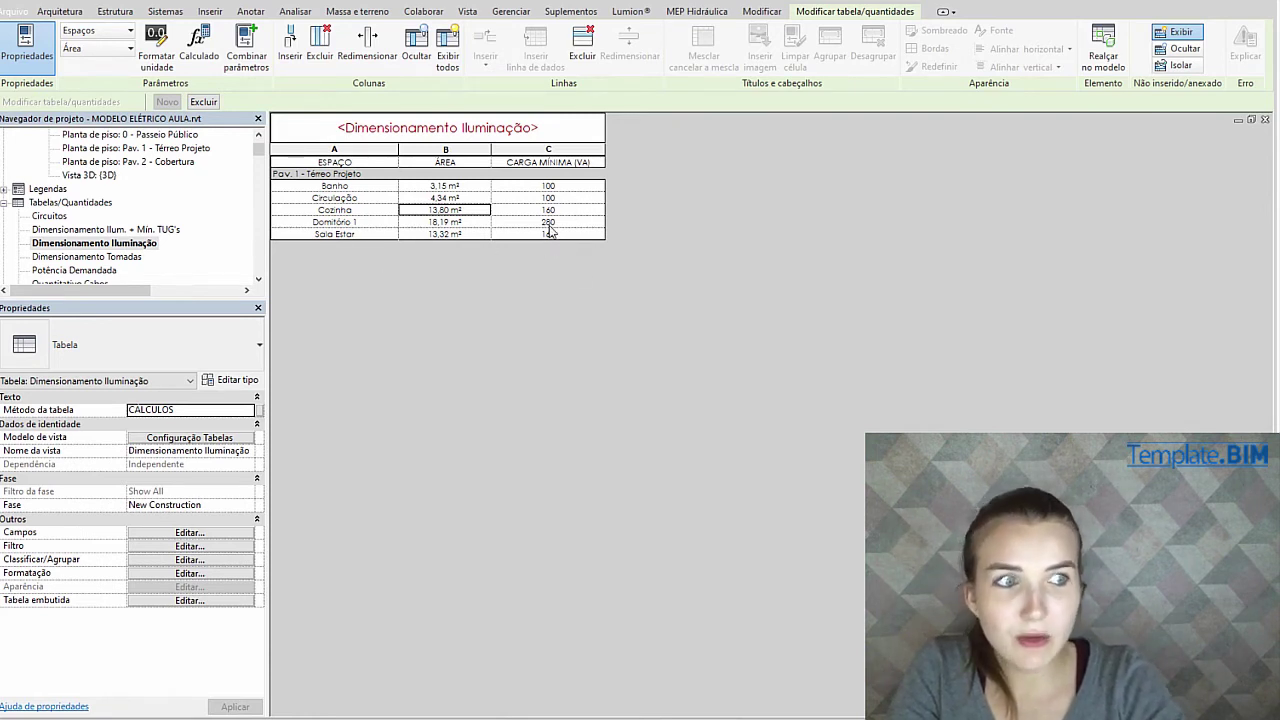
left_click(566, 212)
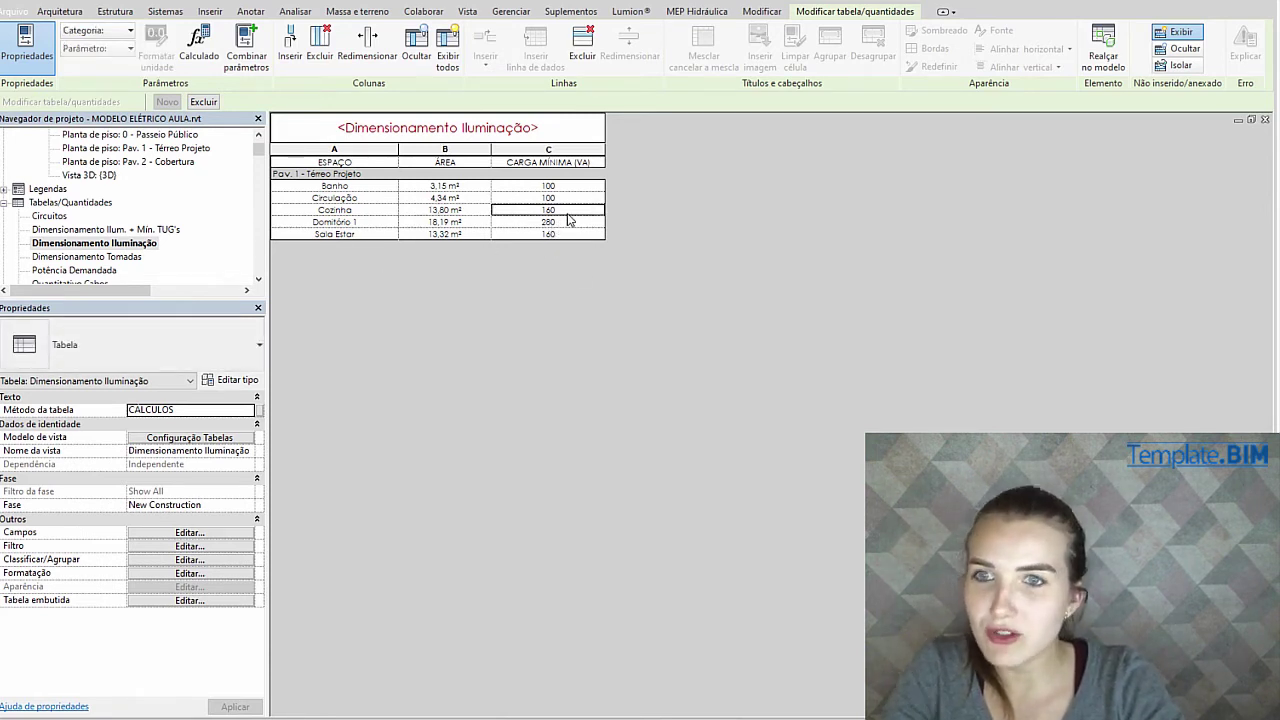
left_click(450, 213)
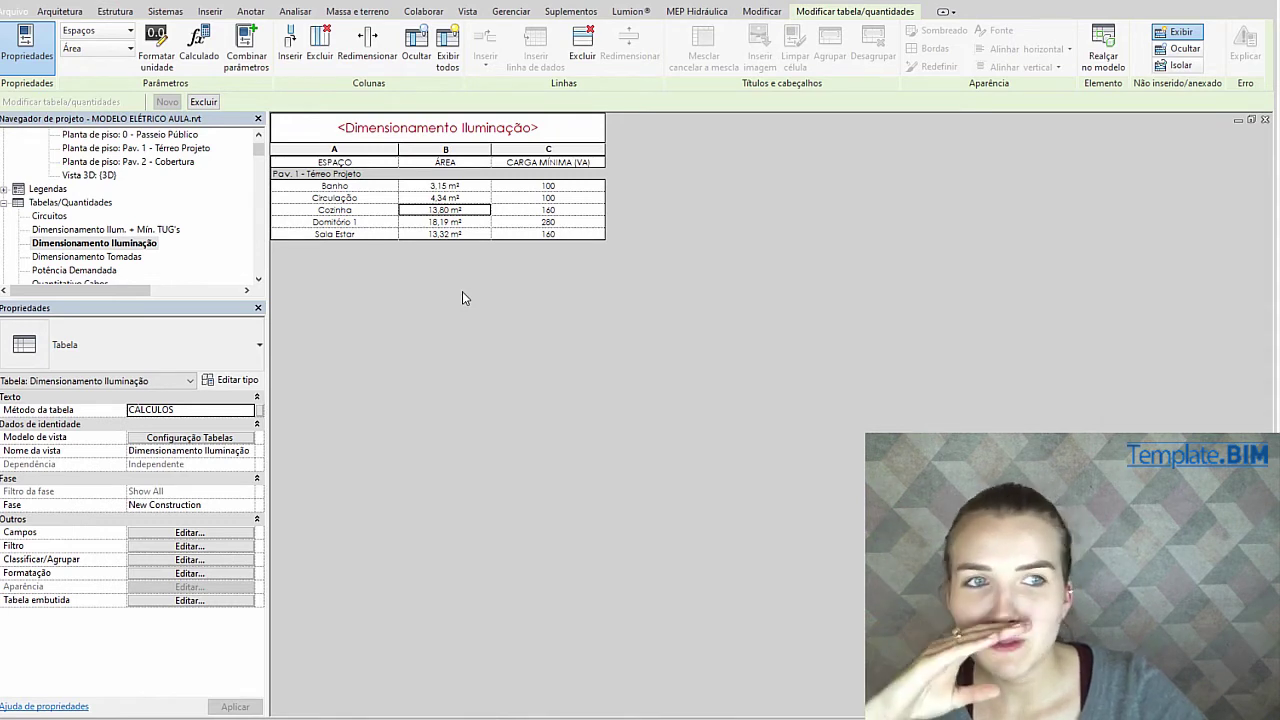
In the Dimensionamento Tomadas schedule, classify Banho as BANHO, Cozinha as SERVIÇO, and Circulação, Domitório 1 and Sala Estar as COMUM
double_click(139, 258)
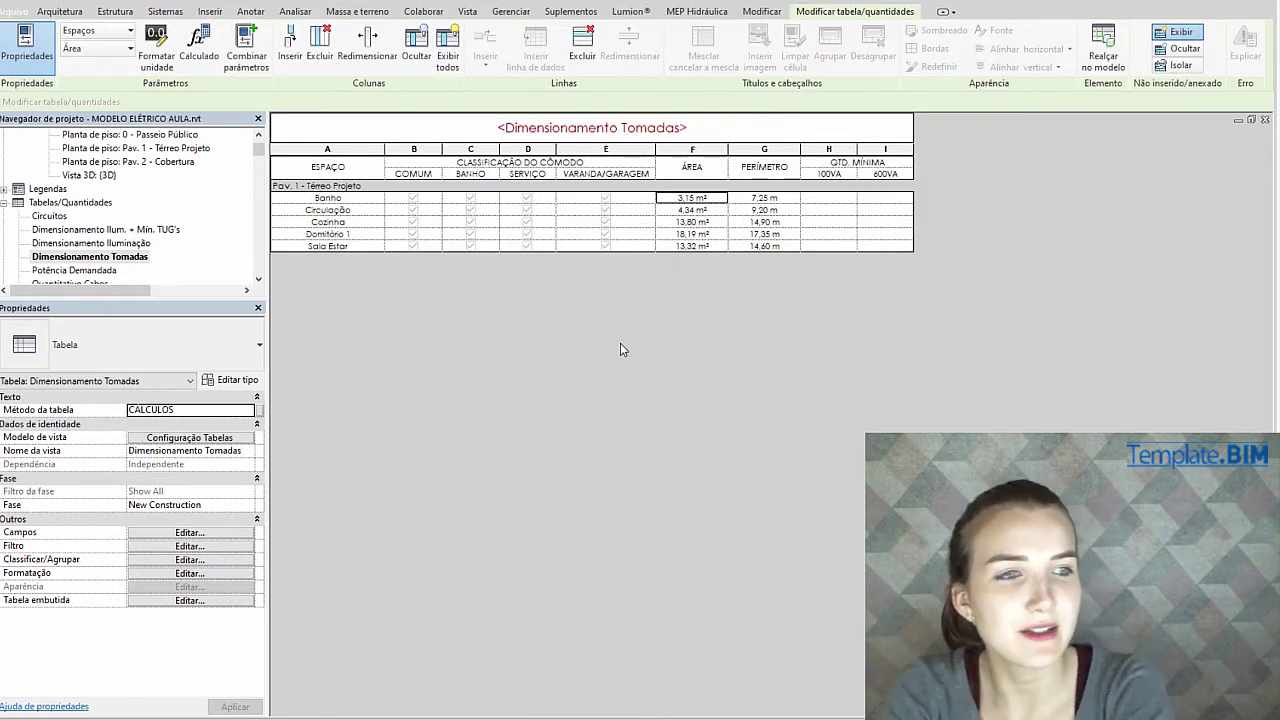
left_click(592, 128)
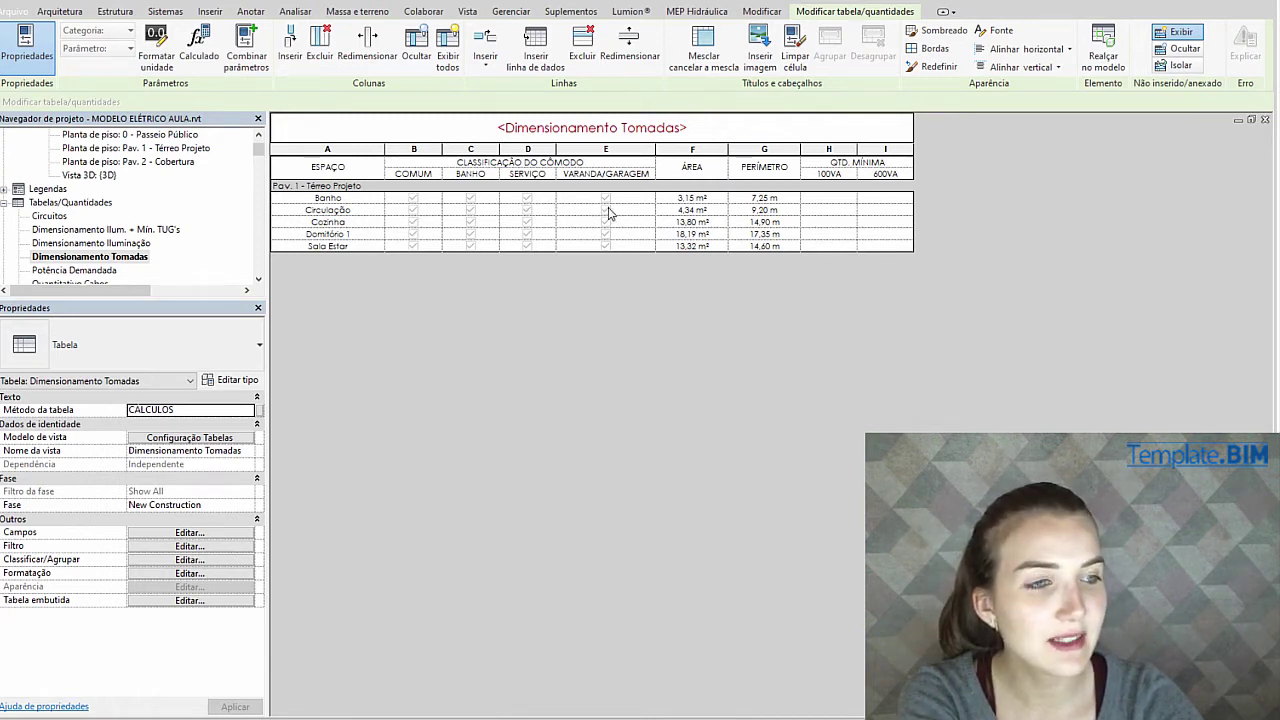
left_click(470, 198)
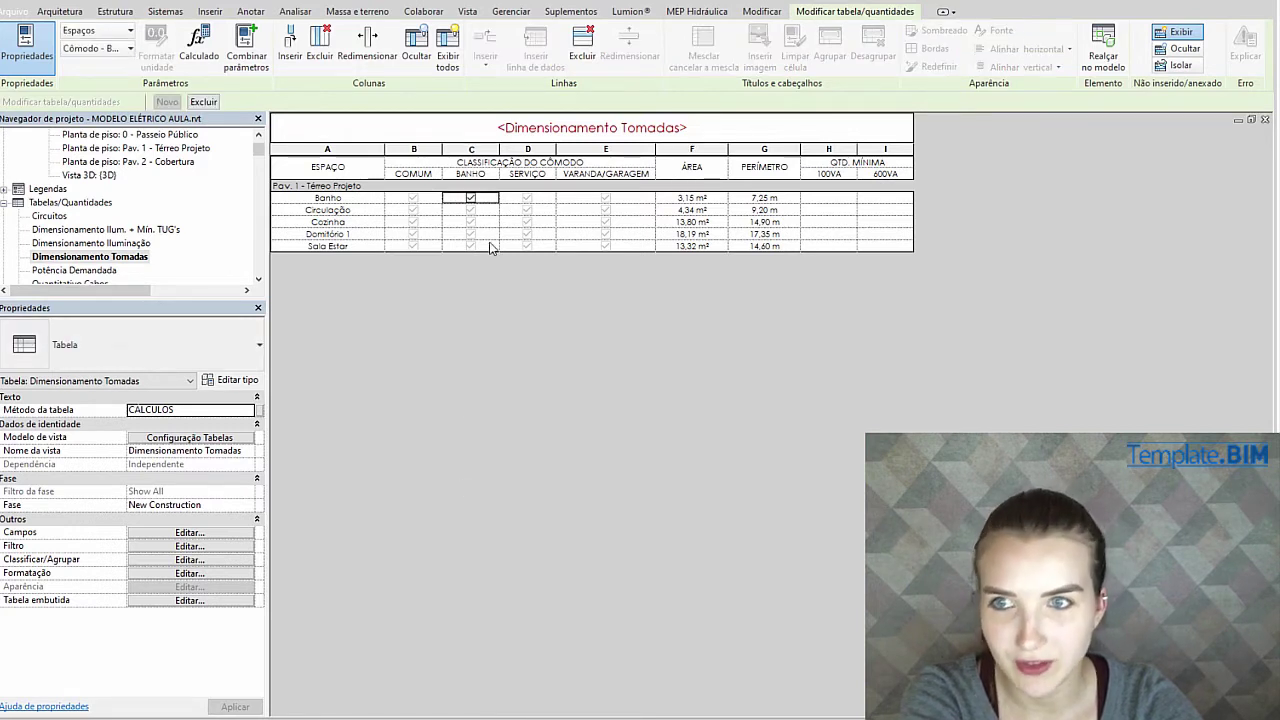
left_click(413, 211)
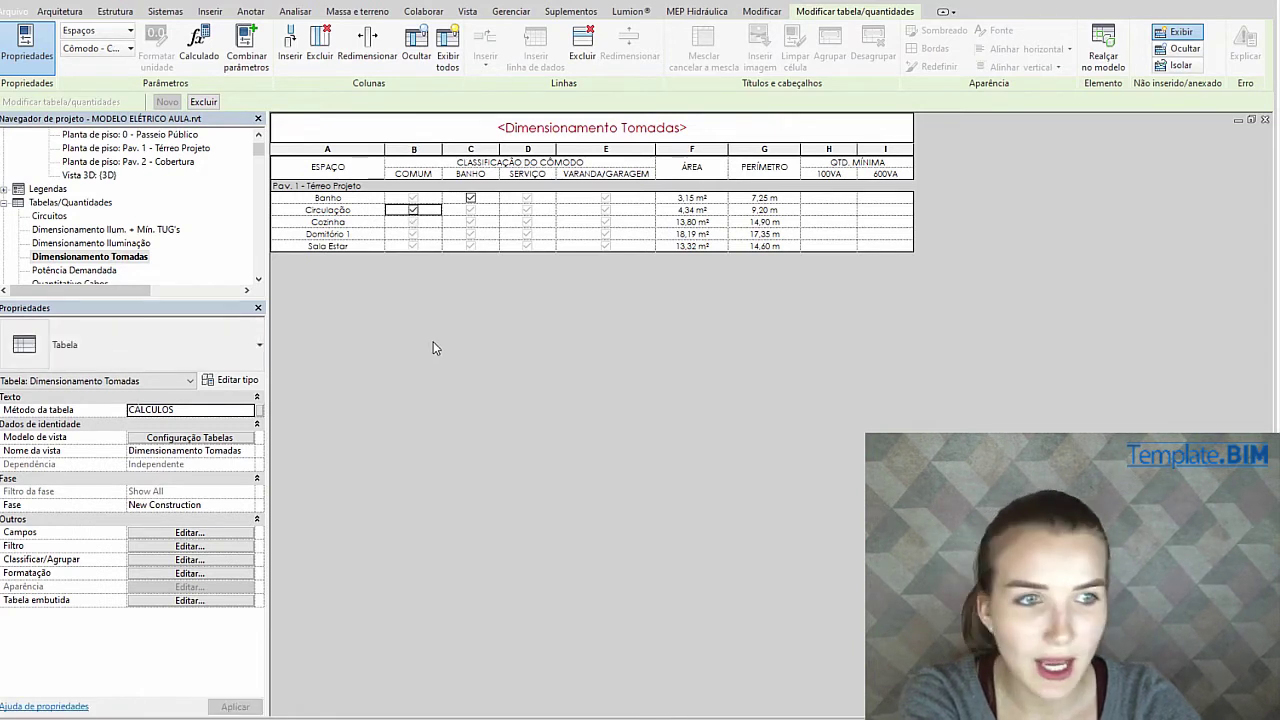
left_click(527, 222)
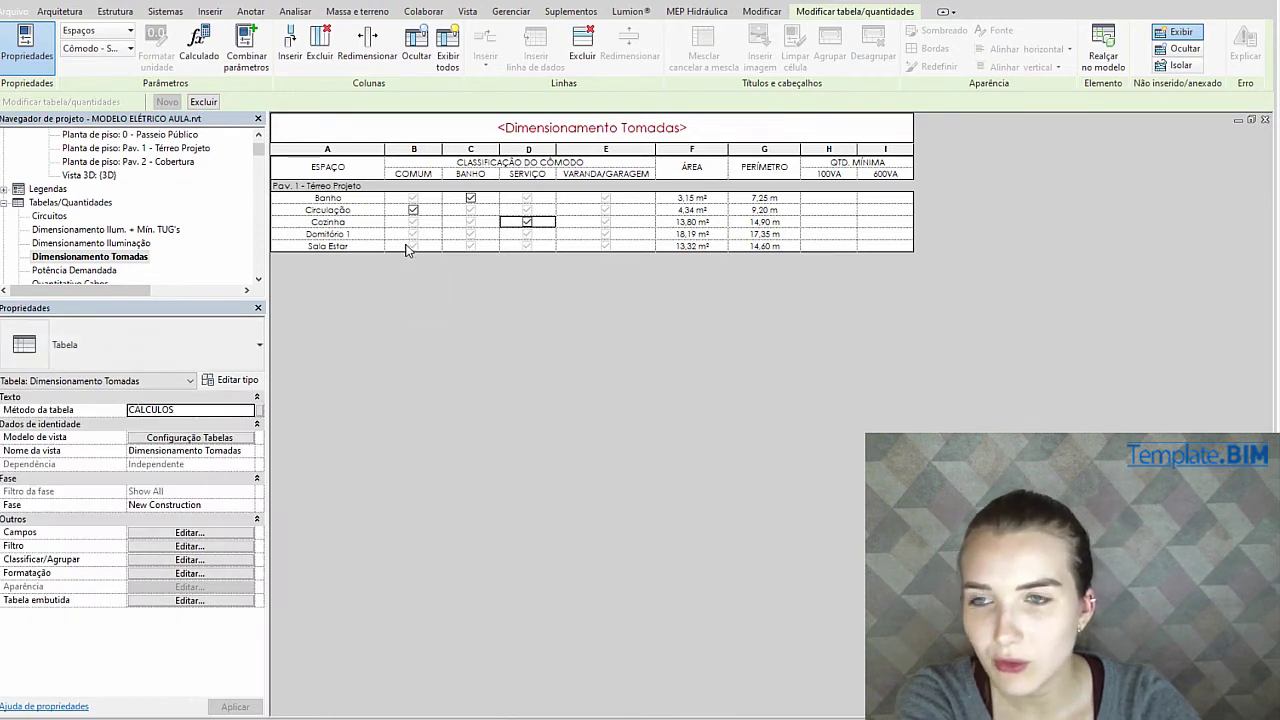
left_click(416, 235)
left_click(416, 236)
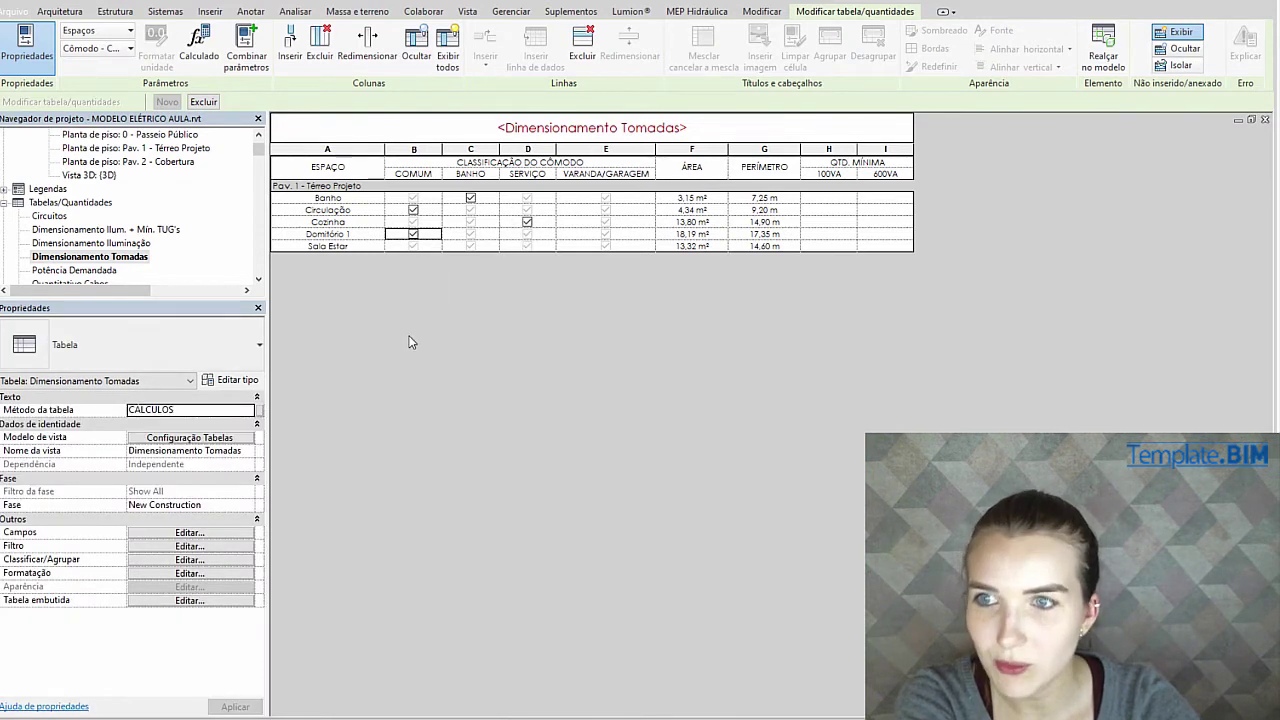
left_click(414, 247)
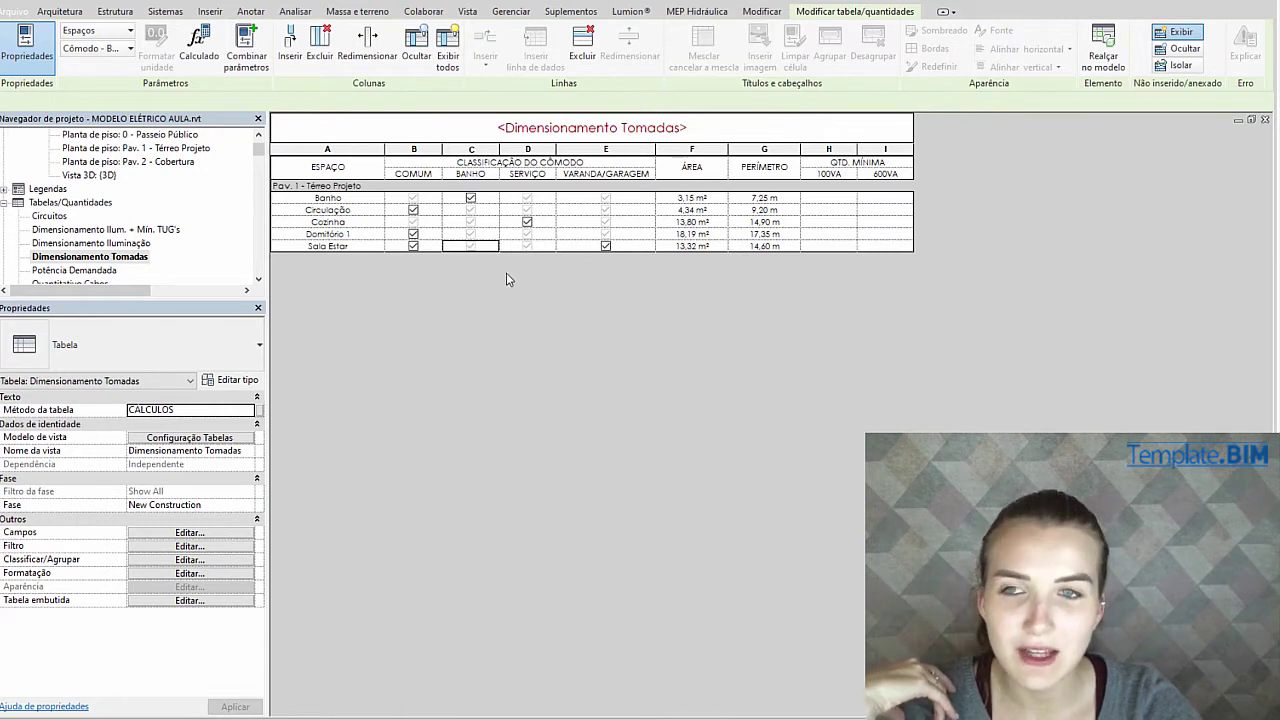
Clear the room classifications other than COMUM for the Sala Estar and Domitório 1 spaces
left_click(606, 246)
left_click(528, 247)
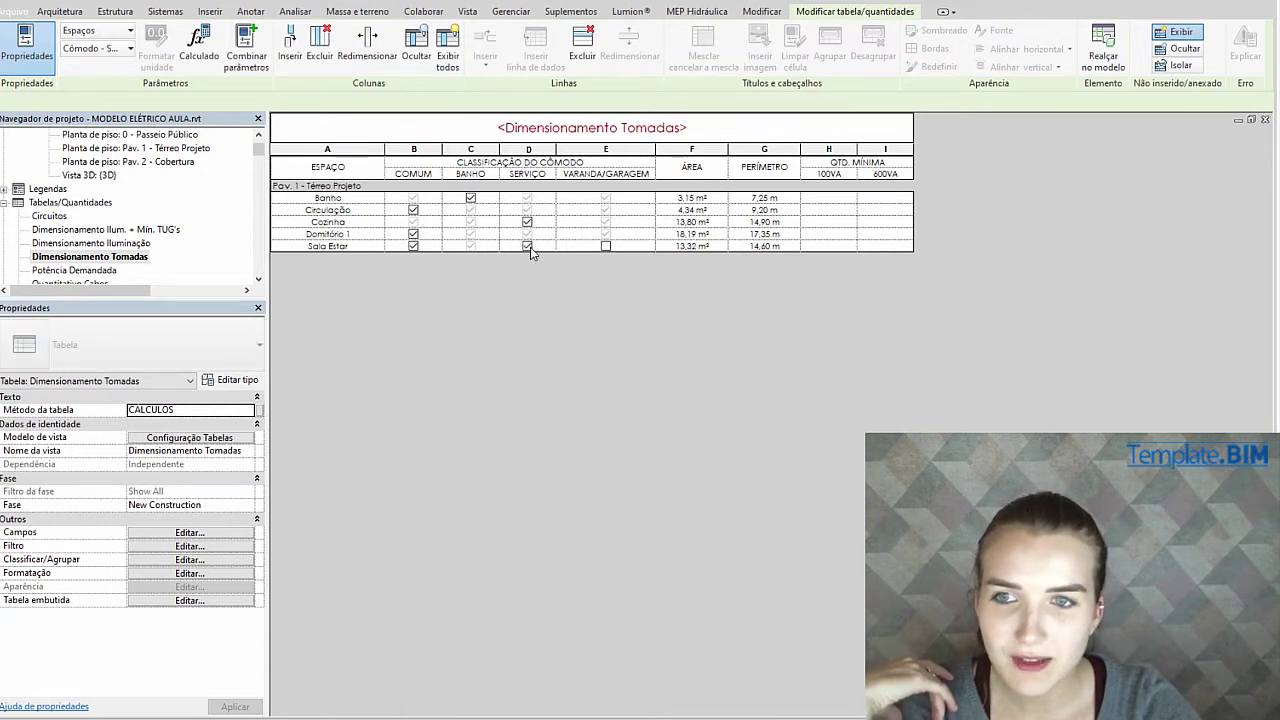
left_click(471, 247)
left_click(471, 247)
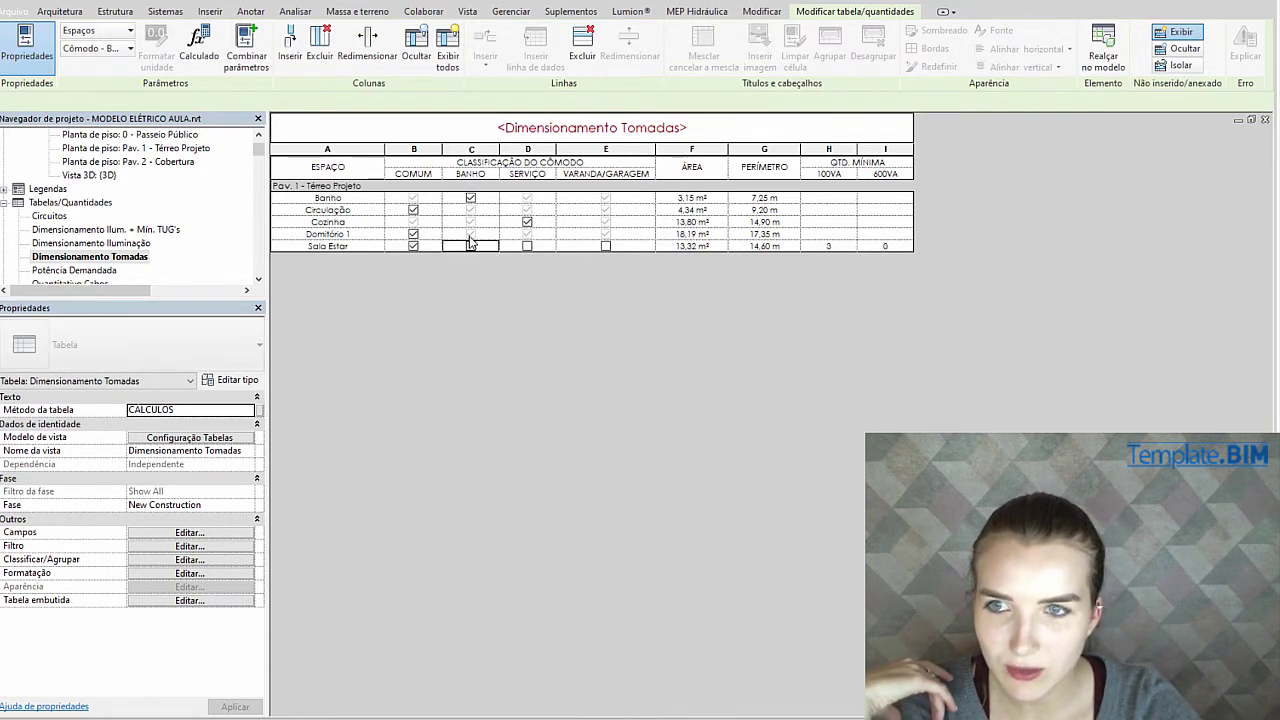
left_click(471, 234)
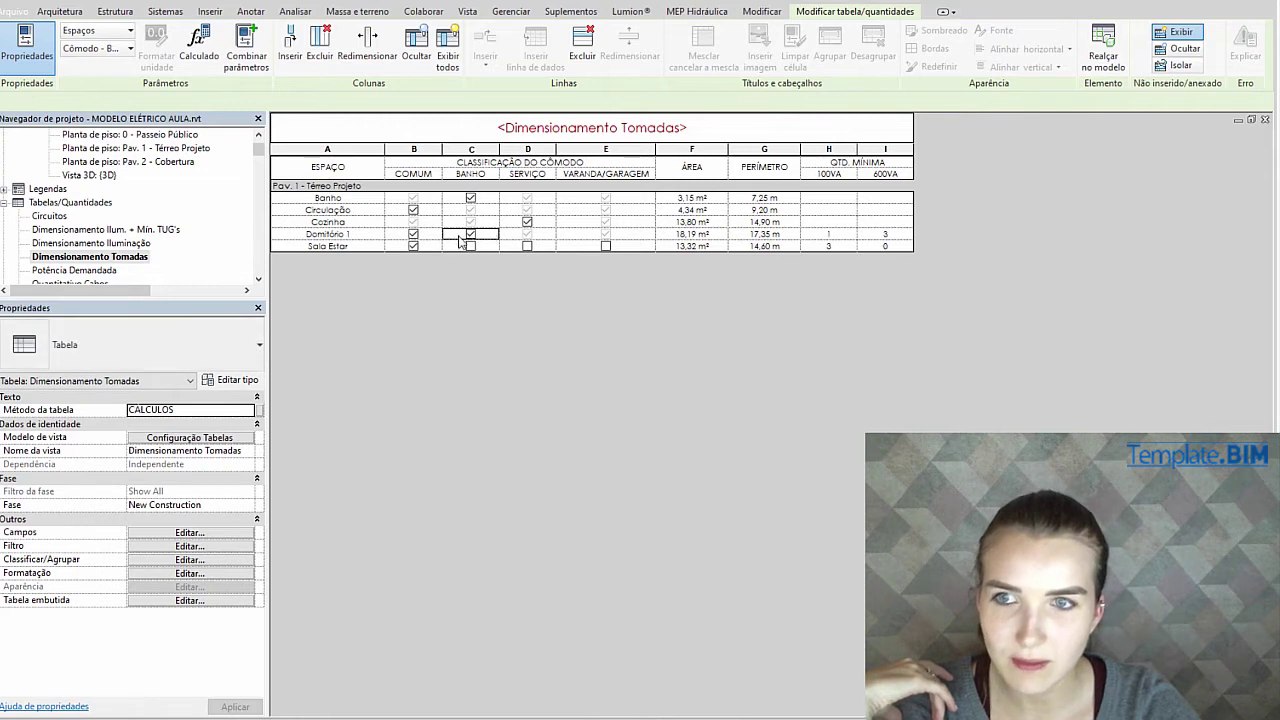
left_click(535, 236)
left_click(527, 234)
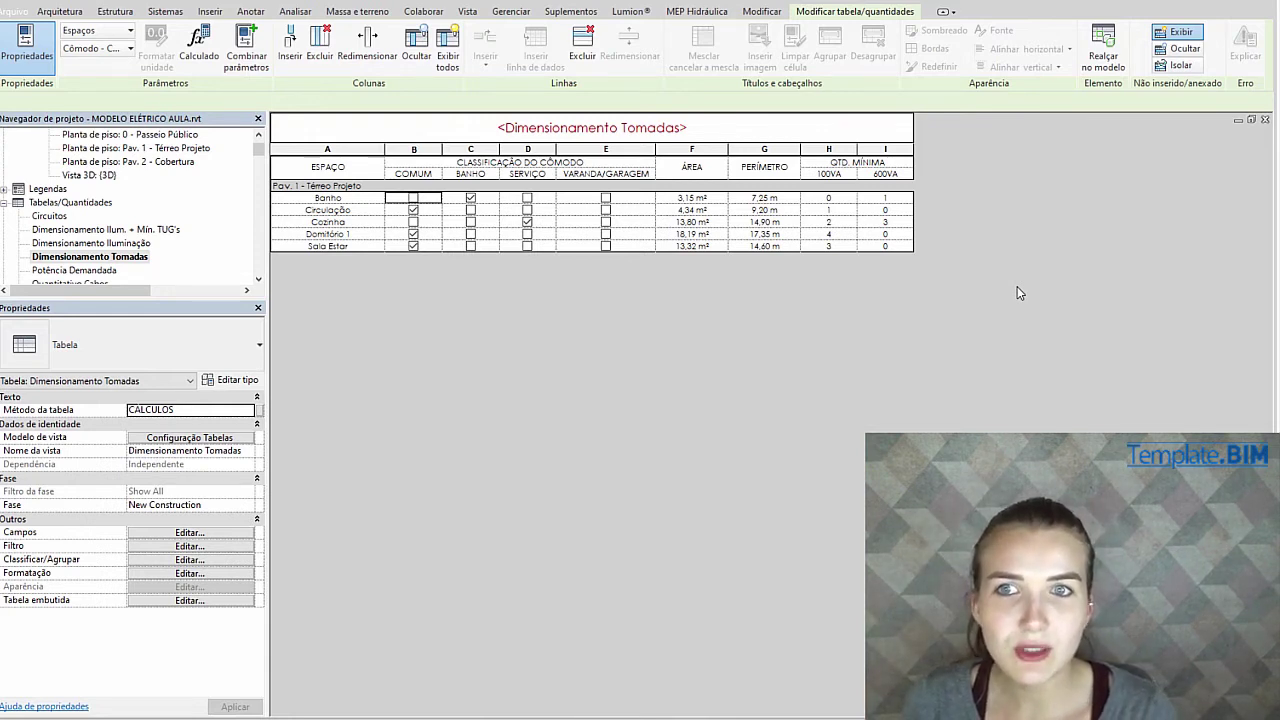
Rename the outlet schedule to "Dimensionamento Tomadas de Uso Geral - TUG's" in its title
double_click(677, 122)
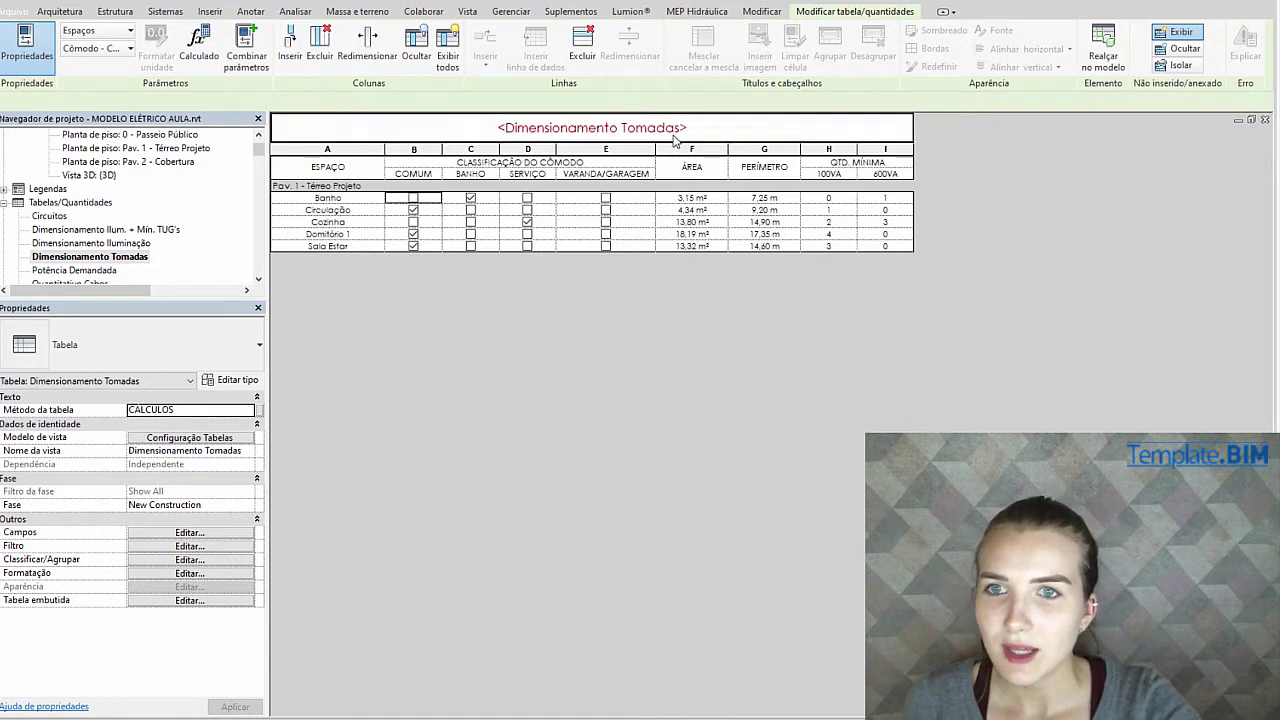
type("de")
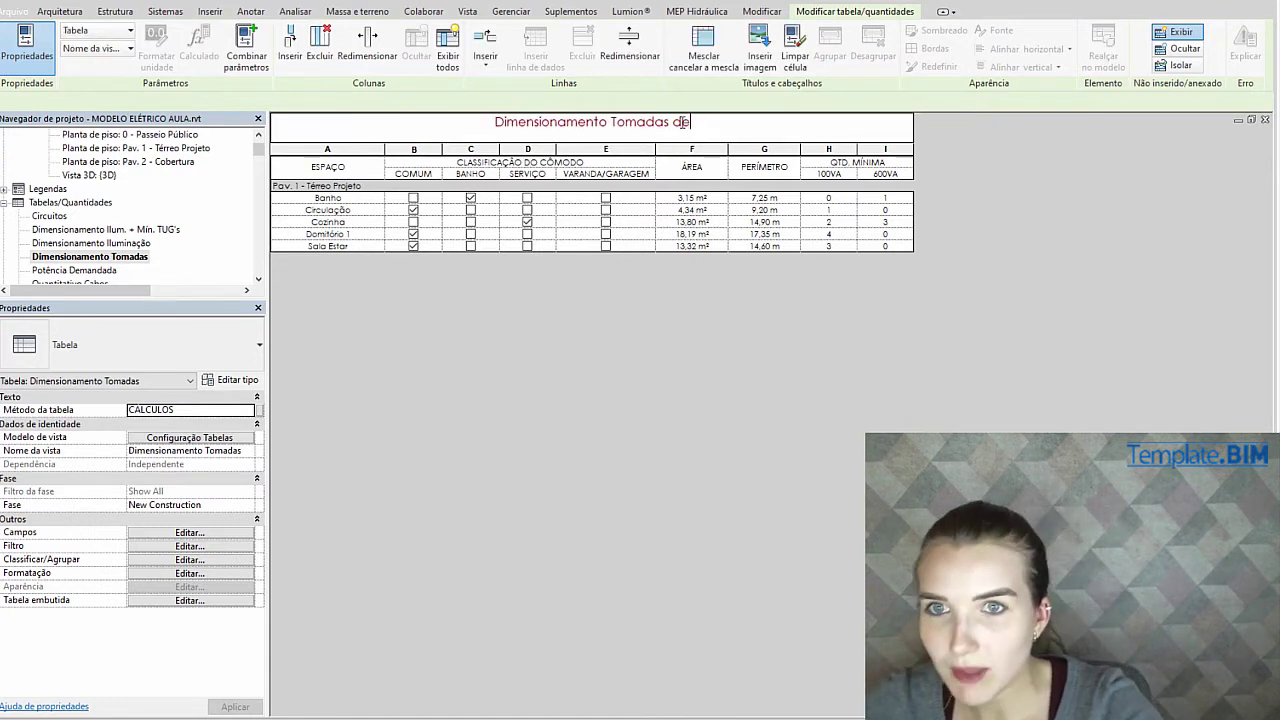
type(" Uso Ger")
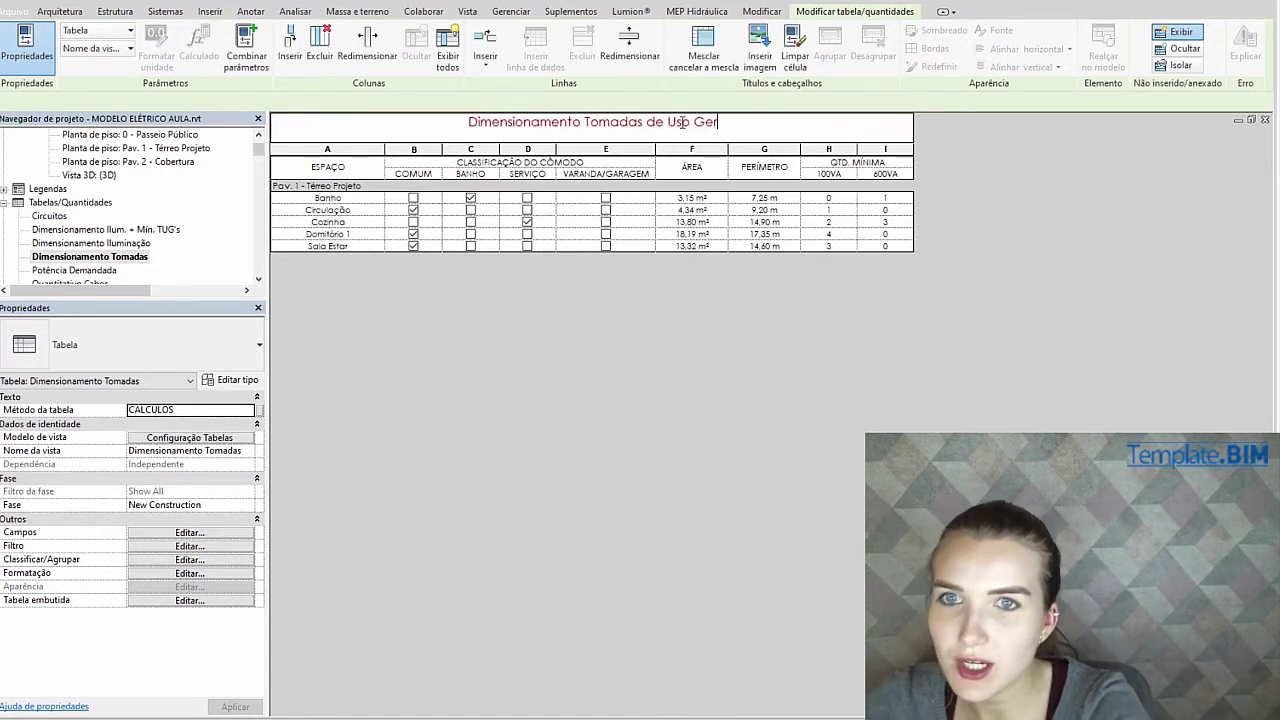
type("al - T")
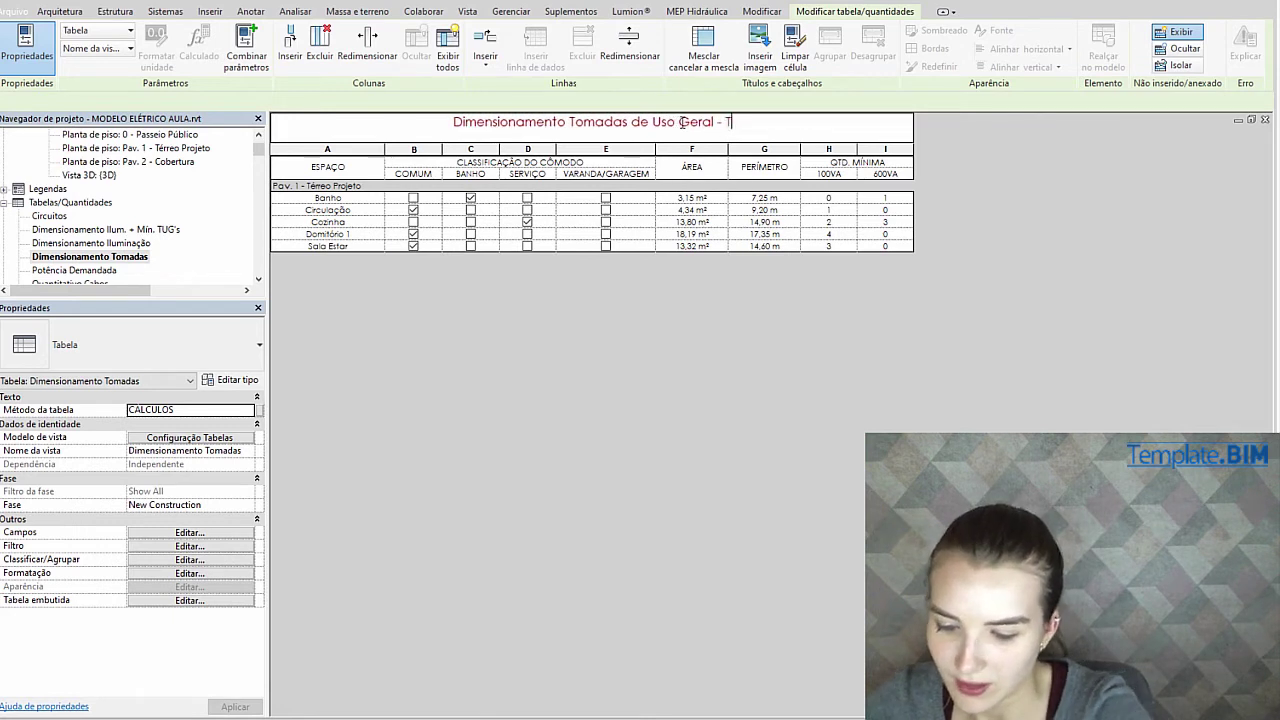
type("UG's")
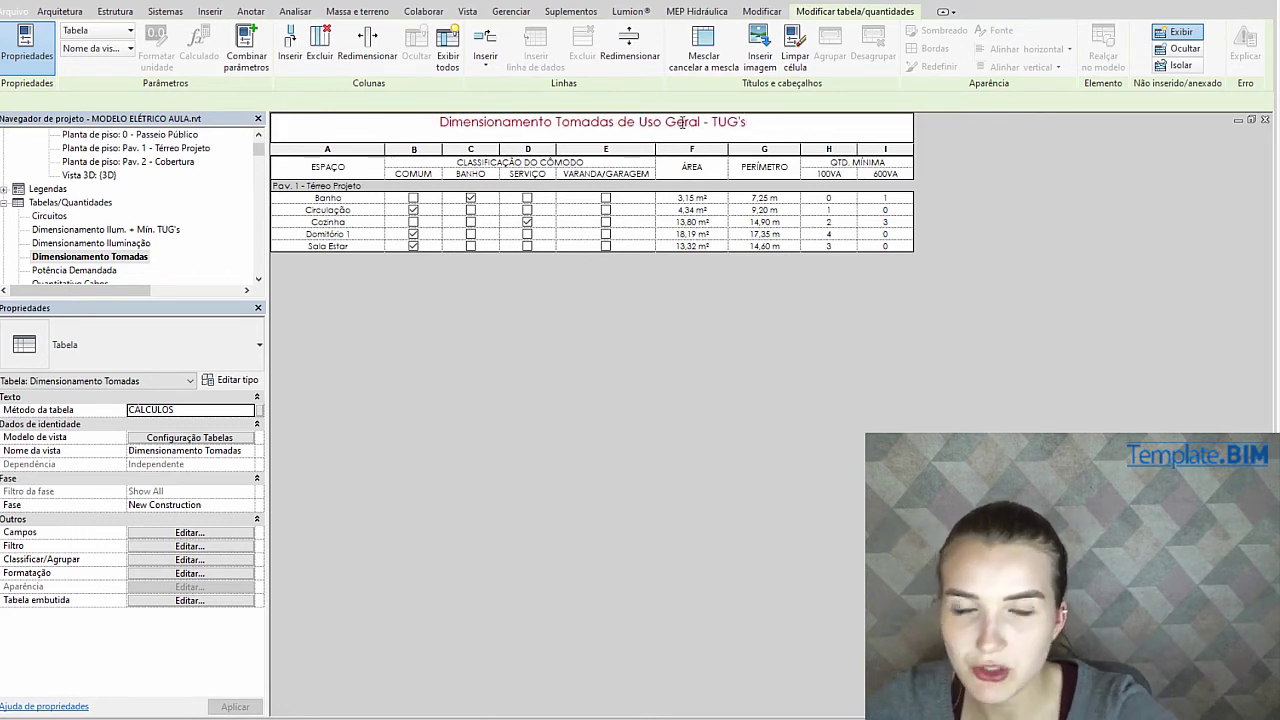
key("Return")
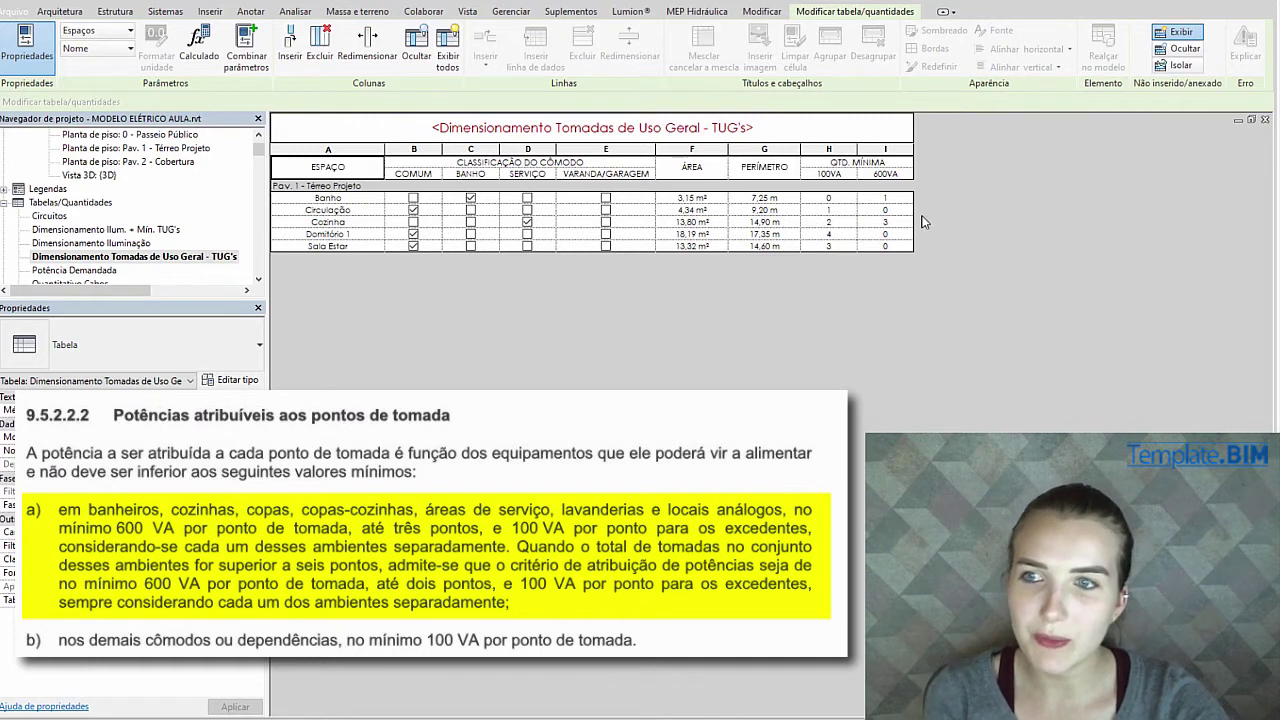
Review the minimum 100VA and 600VA outlet quantities for Cozinha and the COMUM and VARANDA/GARAGEM classifications
left_click(888, 223)
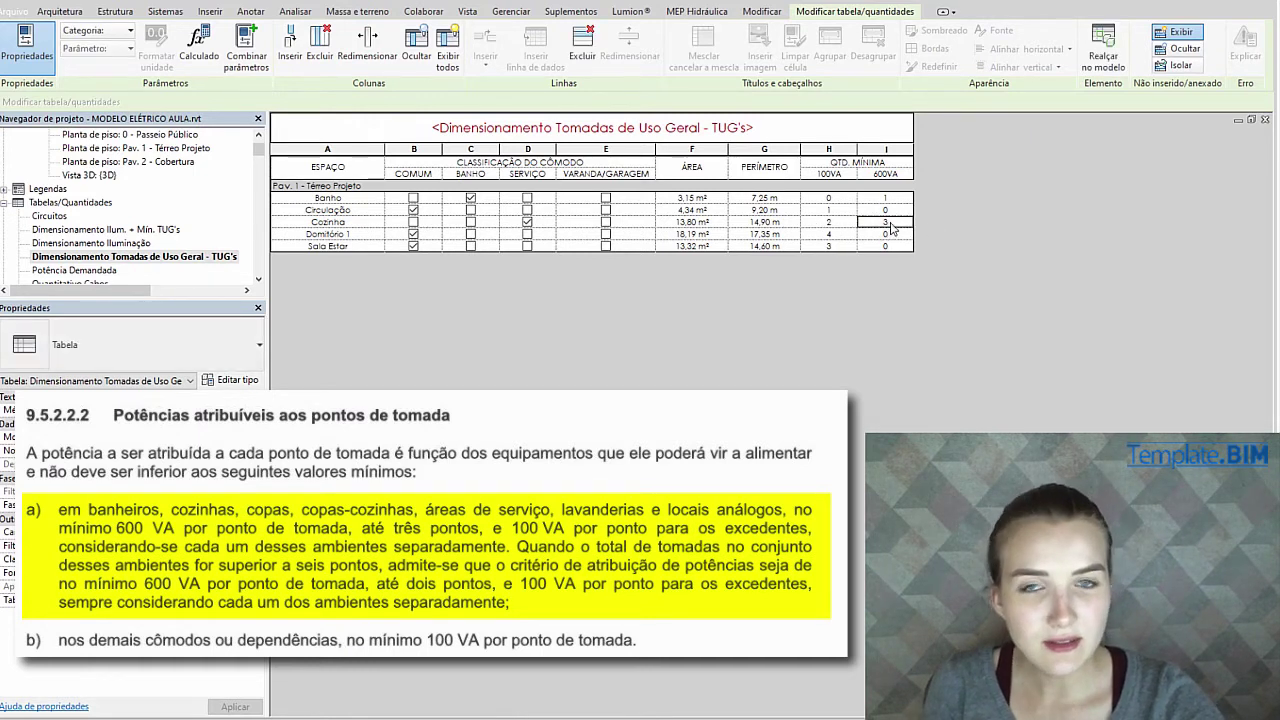
left_click(836, 222)
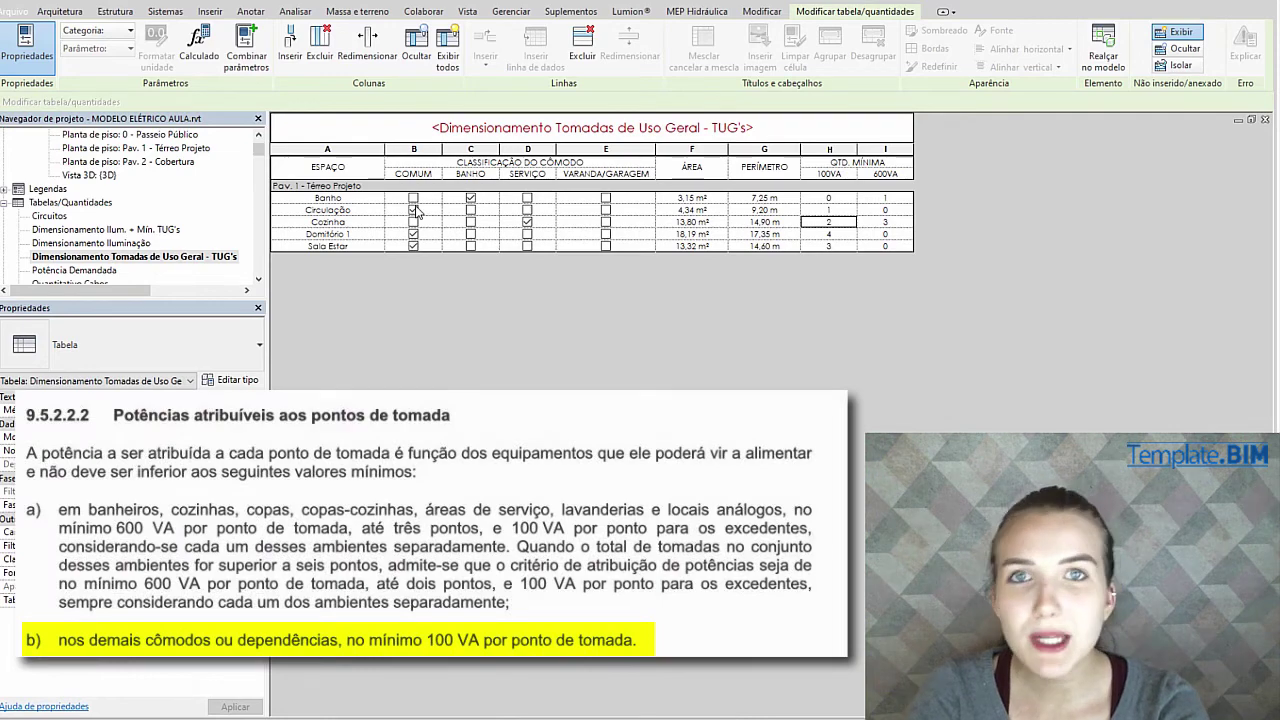
left_click(413, 245)
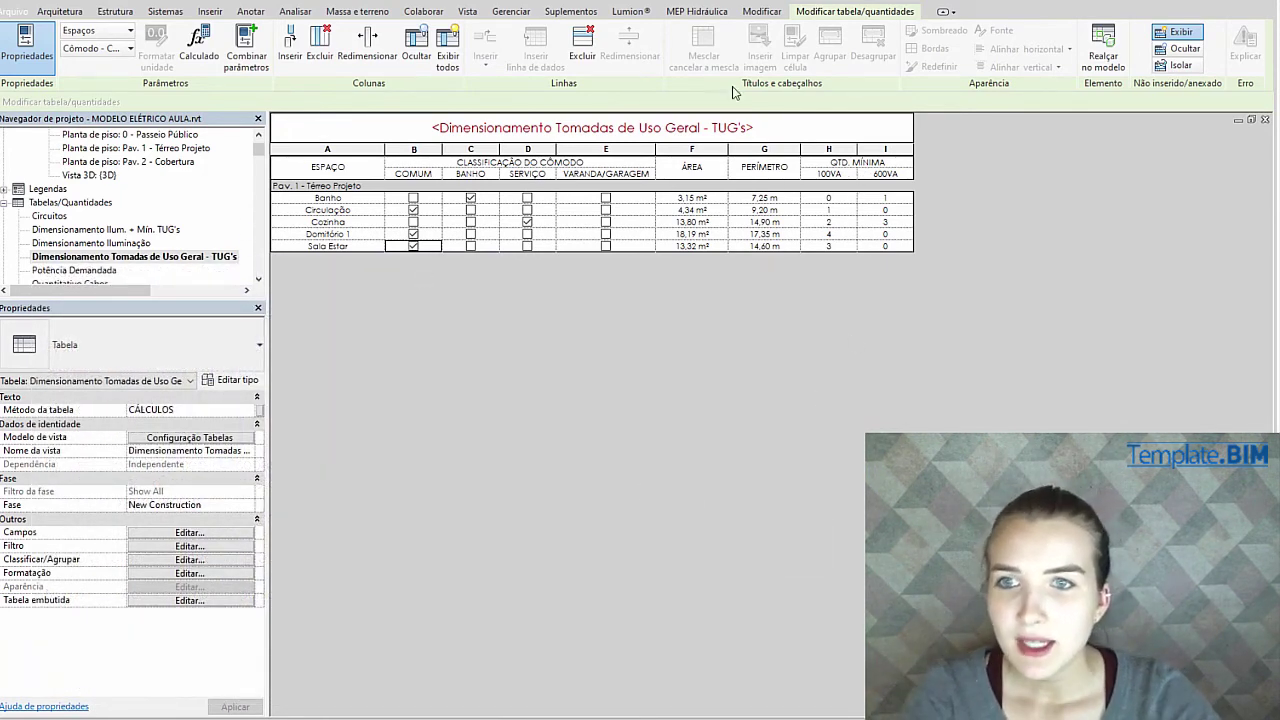
left_click(622, 175)
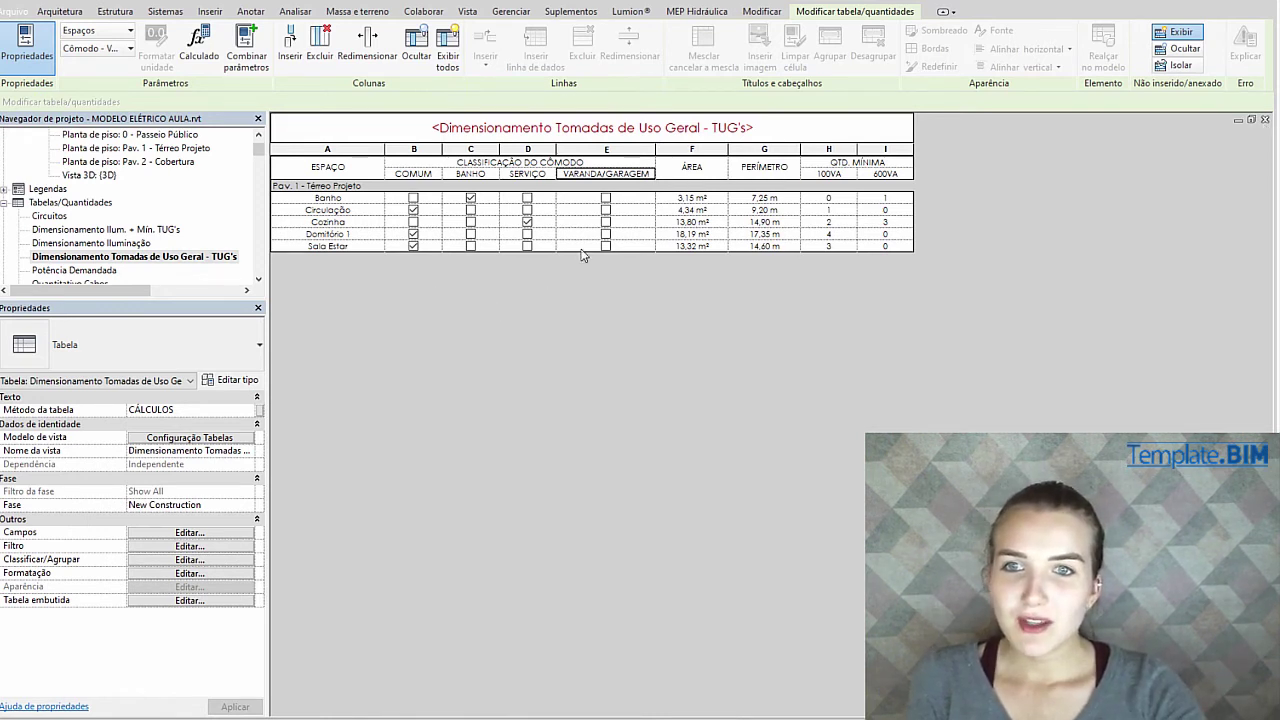
Close the outlet schedule and set the discipline of the Pav. 1 - Térreo Projeto floor plan to Arquitetura
left_click(1264, 119)
scroll(683, 334, "down", 5)
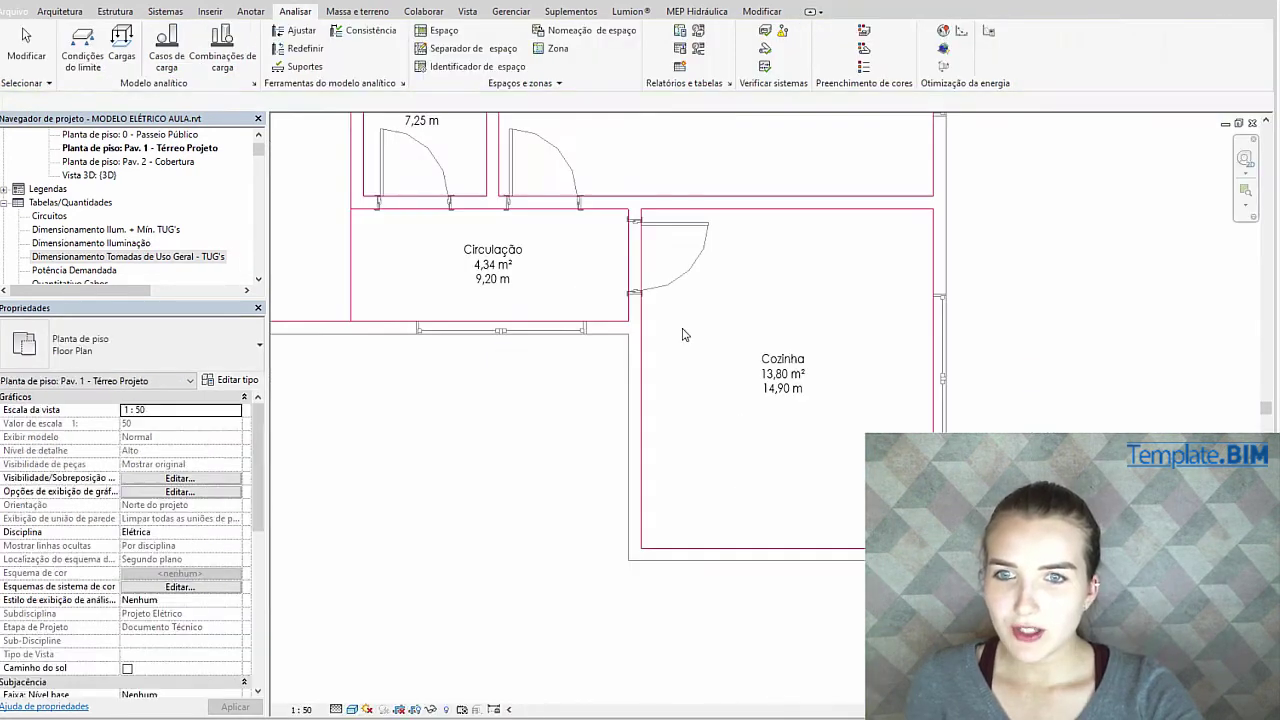
scroll(517, 389, "up", 5)
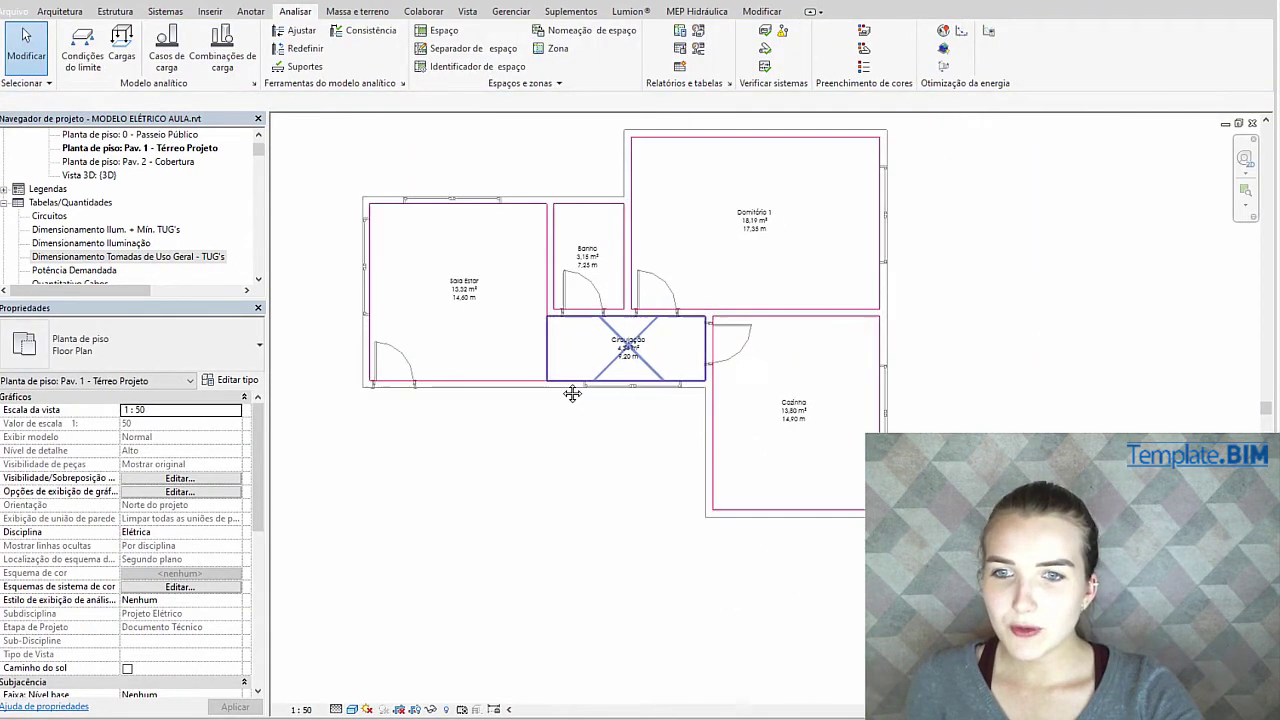
left_click(236, 532)
left_click(150, 546)
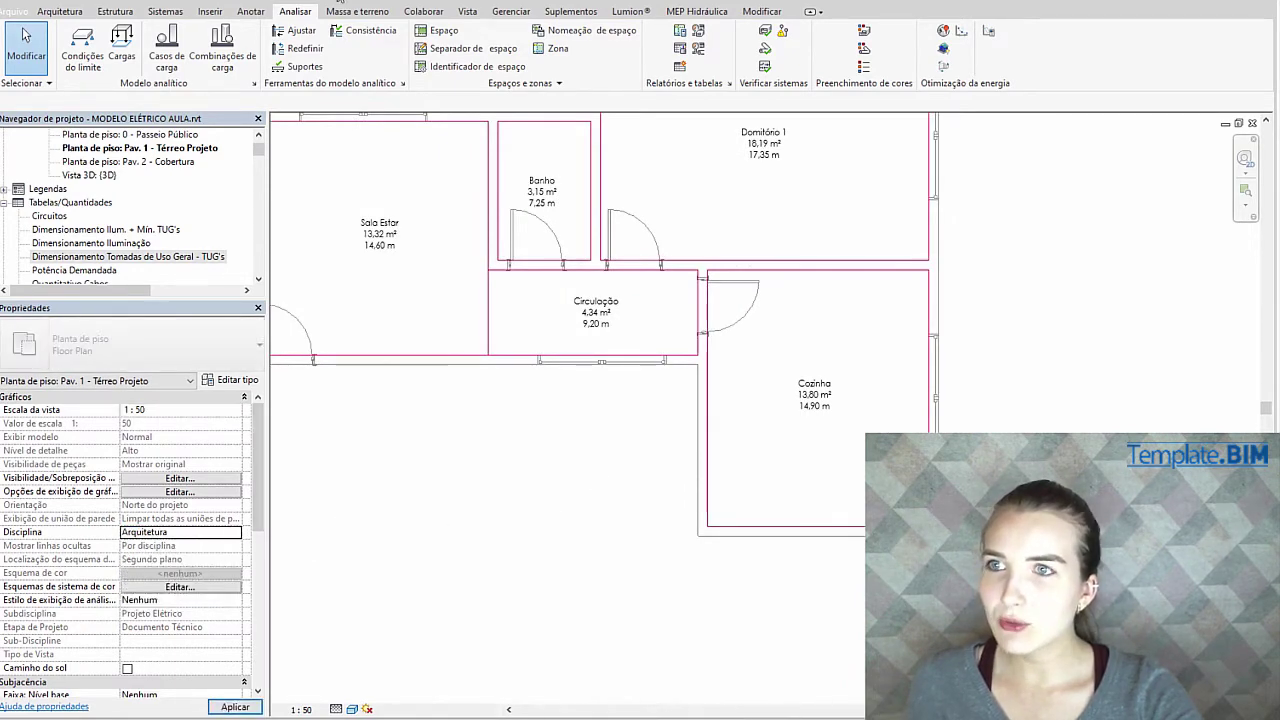
Draw two connected walls, the first about 1.7 m long, enclosing a rectangular area below Circulação and ending at the Cozinha wall
left_click(68, 14)
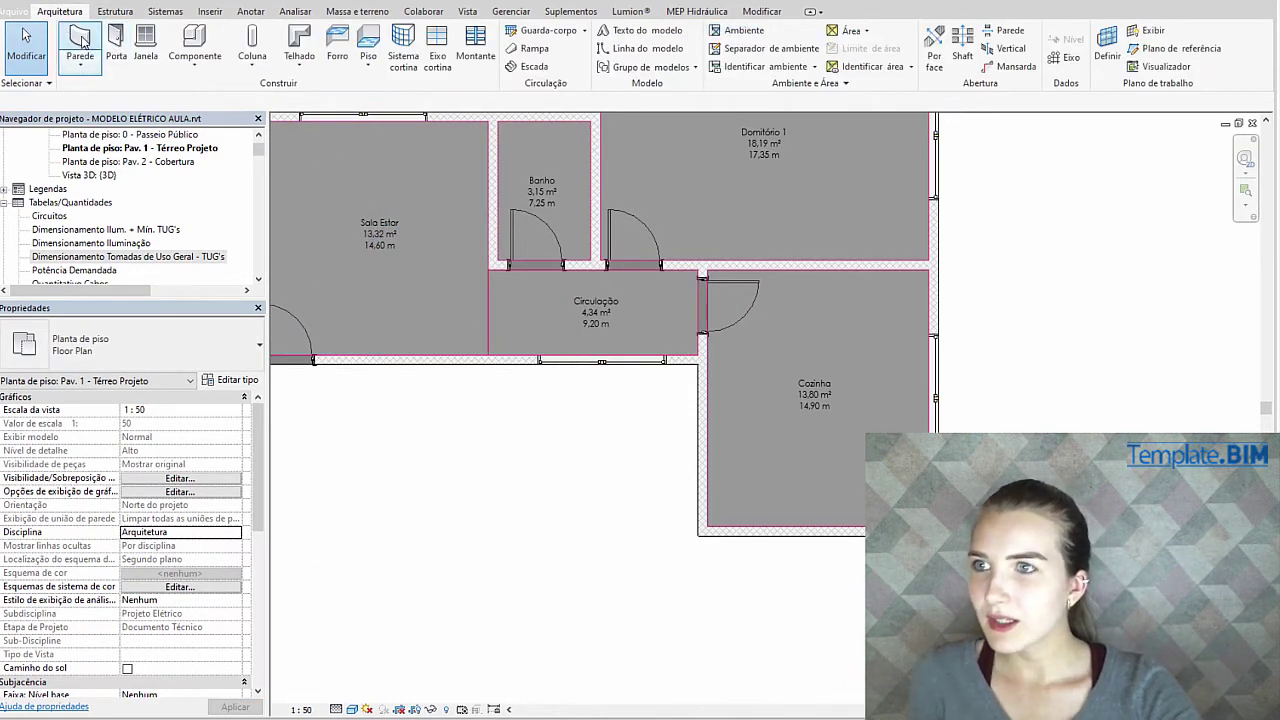
left_click(681, 207)
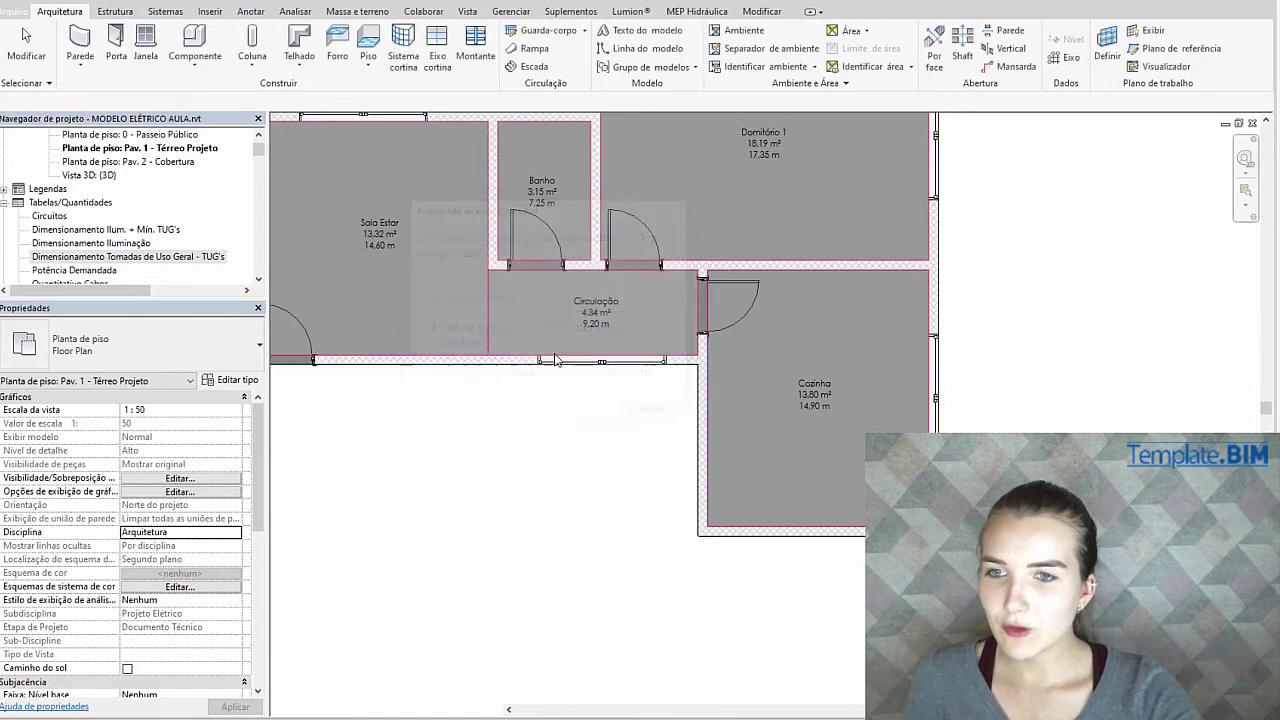
key("w")
key("a")
left_click(515, 366)
left_click(505, 467)
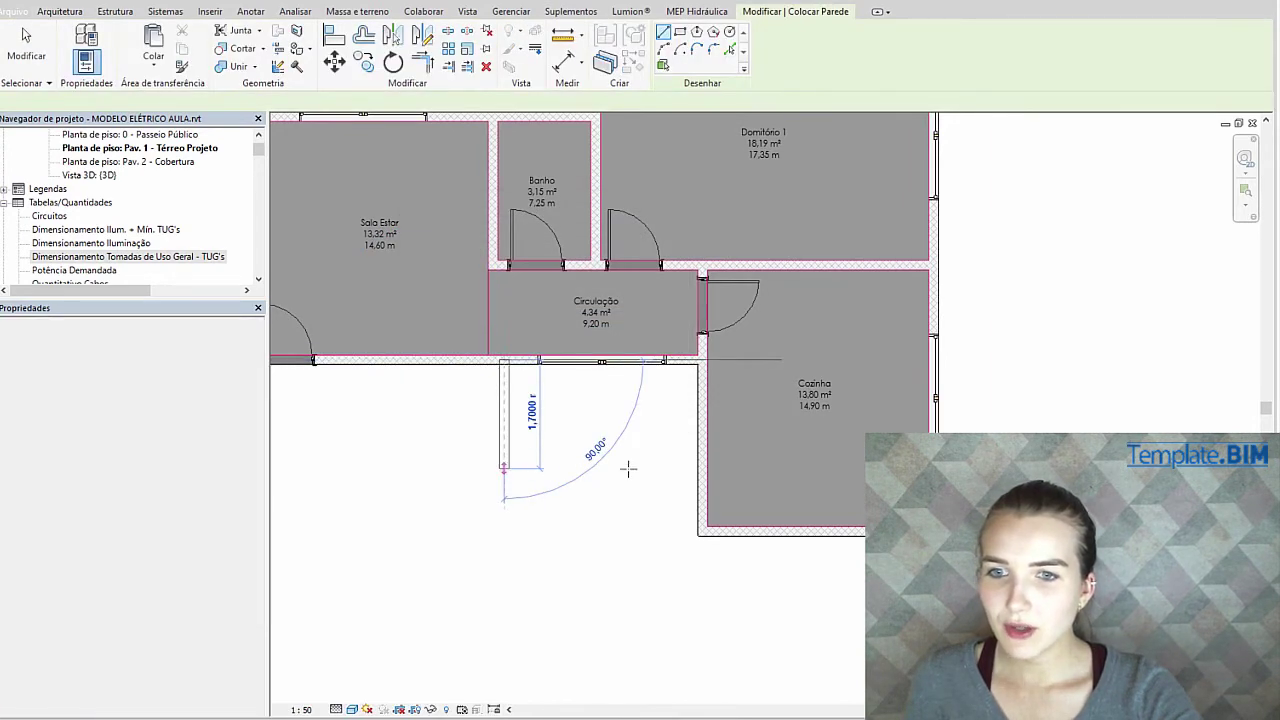
left_click(703, 467)
key("Escape")
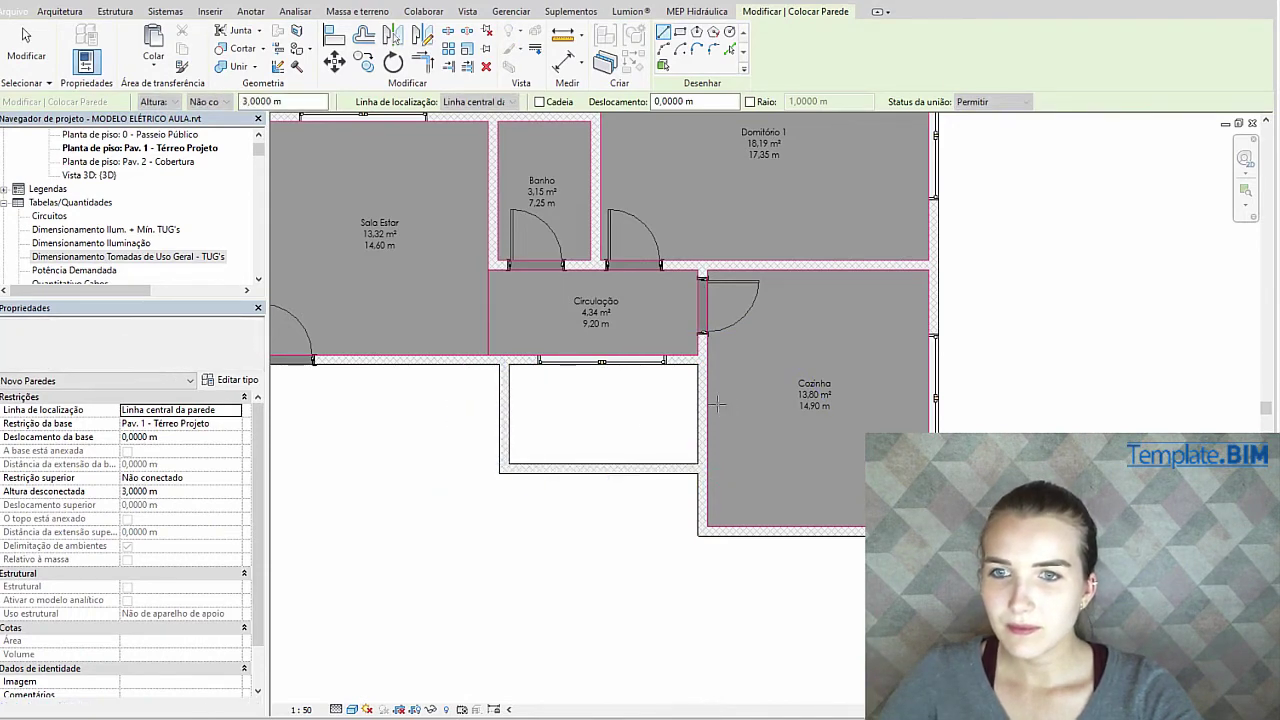
key("Escape")
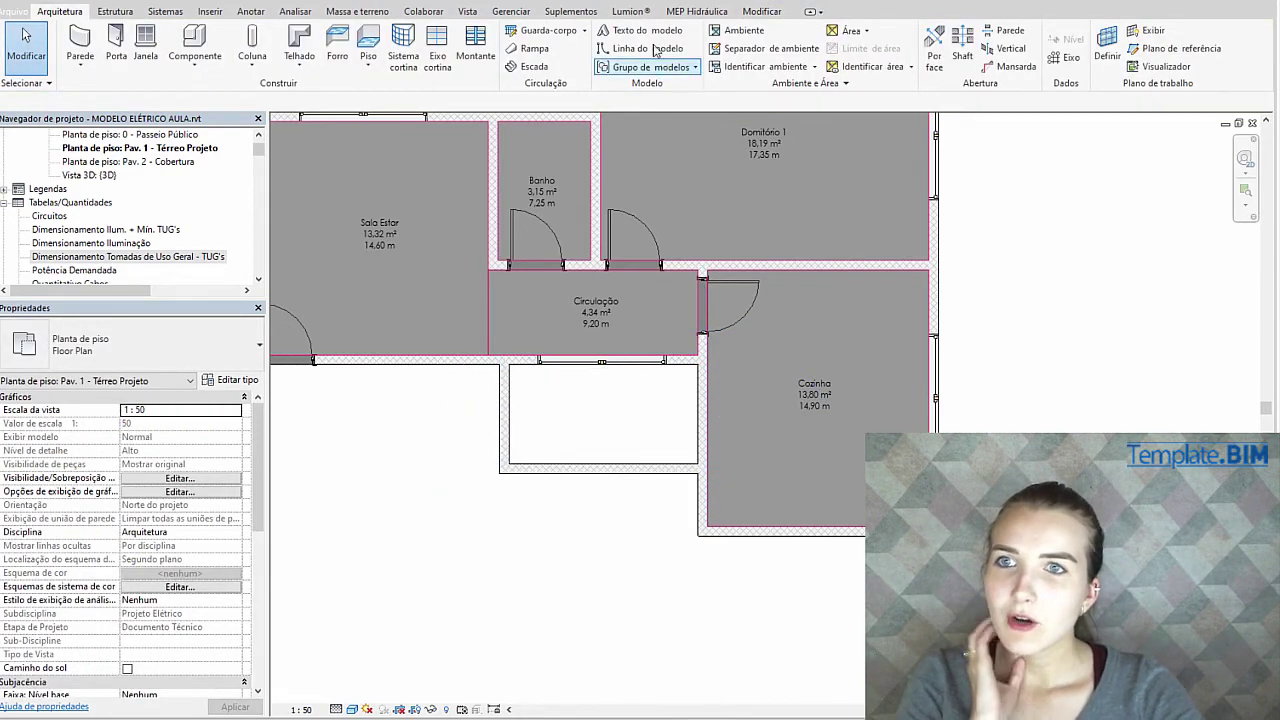
Place a tagged space in the new walled area below Circulação
left_click(295, 12)
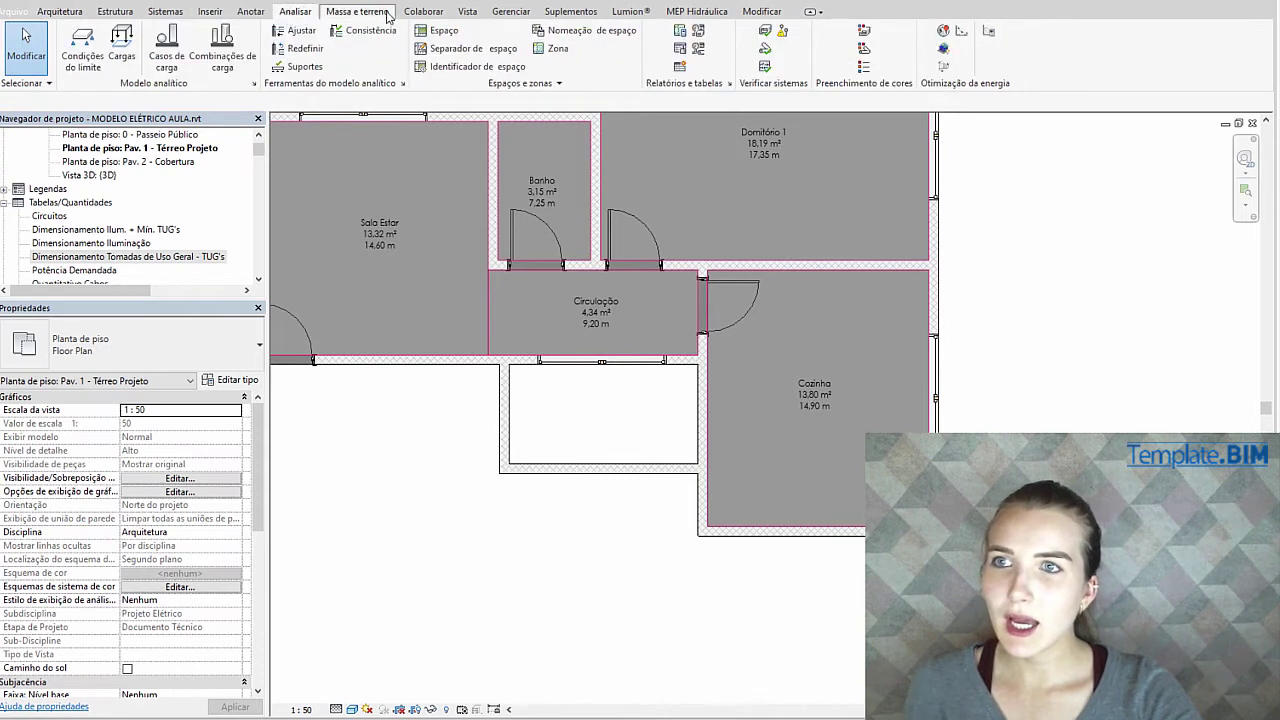
left_click(437, 38)
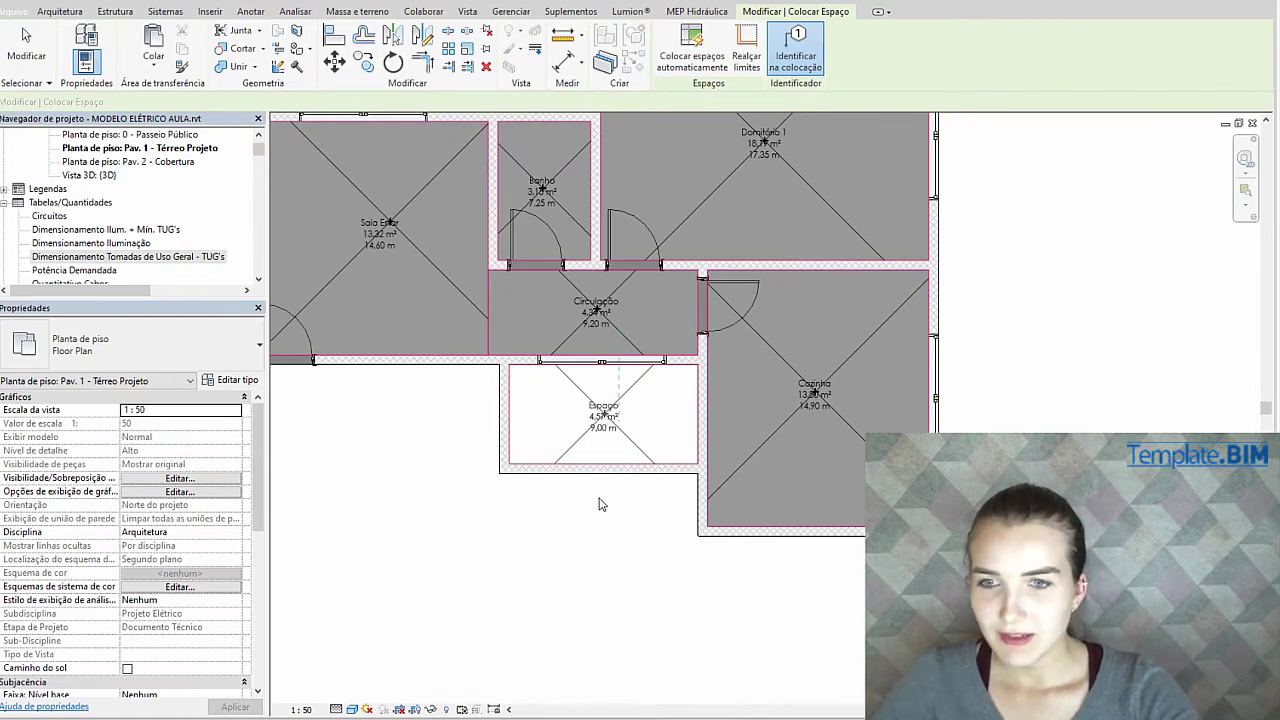
key("Escape")
key("Escape")
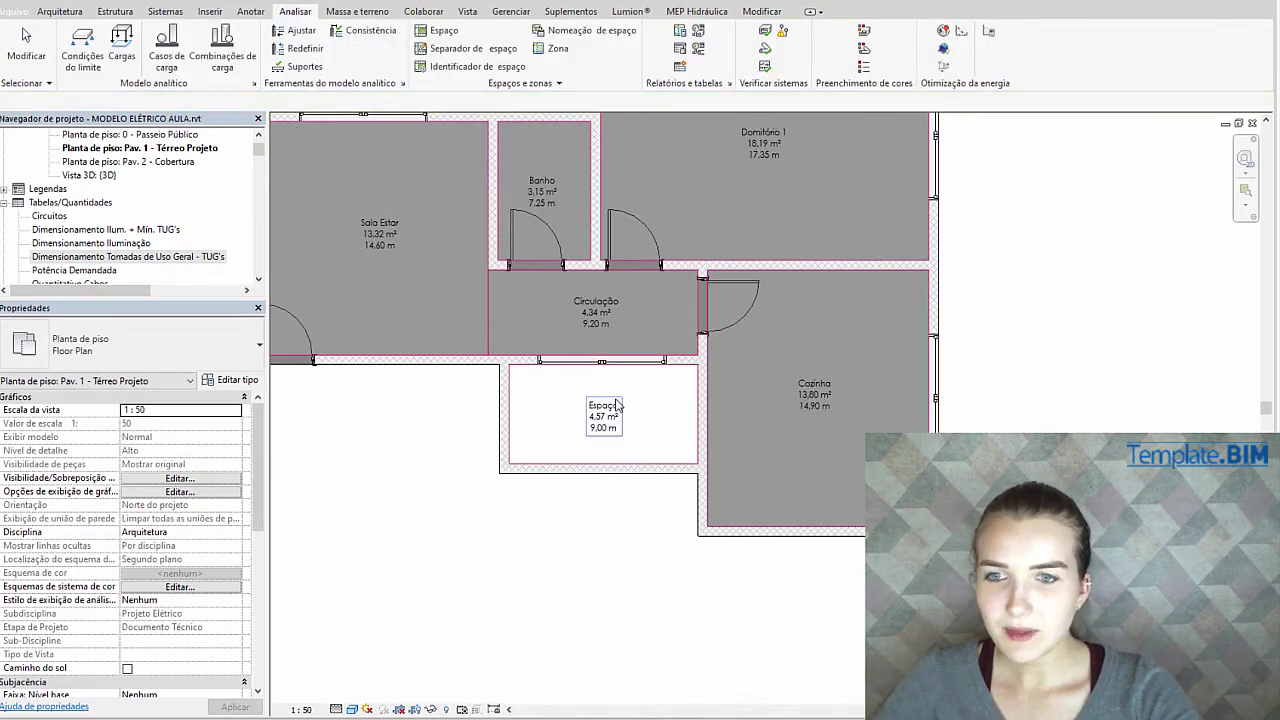
Rename the new space below Circulação to "Teste" through its tag
left_click(608, 413)
left_click(604, 407)
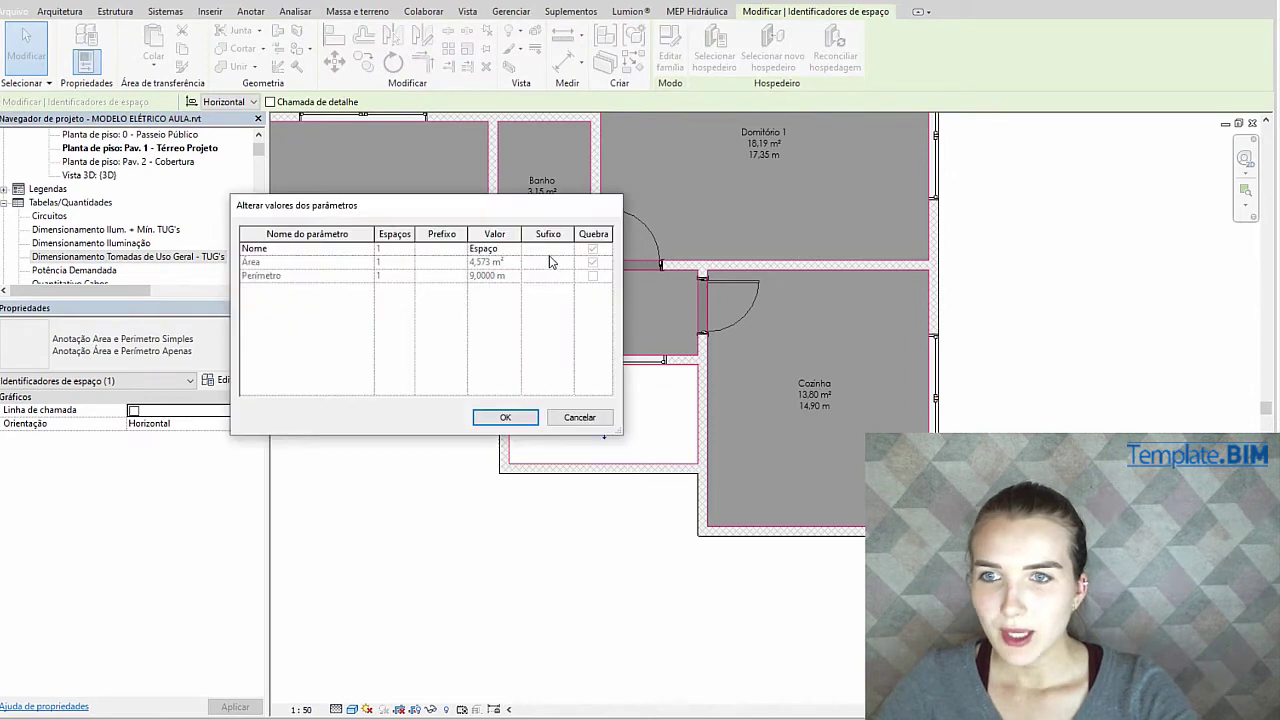
left_click(507, 250)
left_click_drag(508, 249, 427, 248)
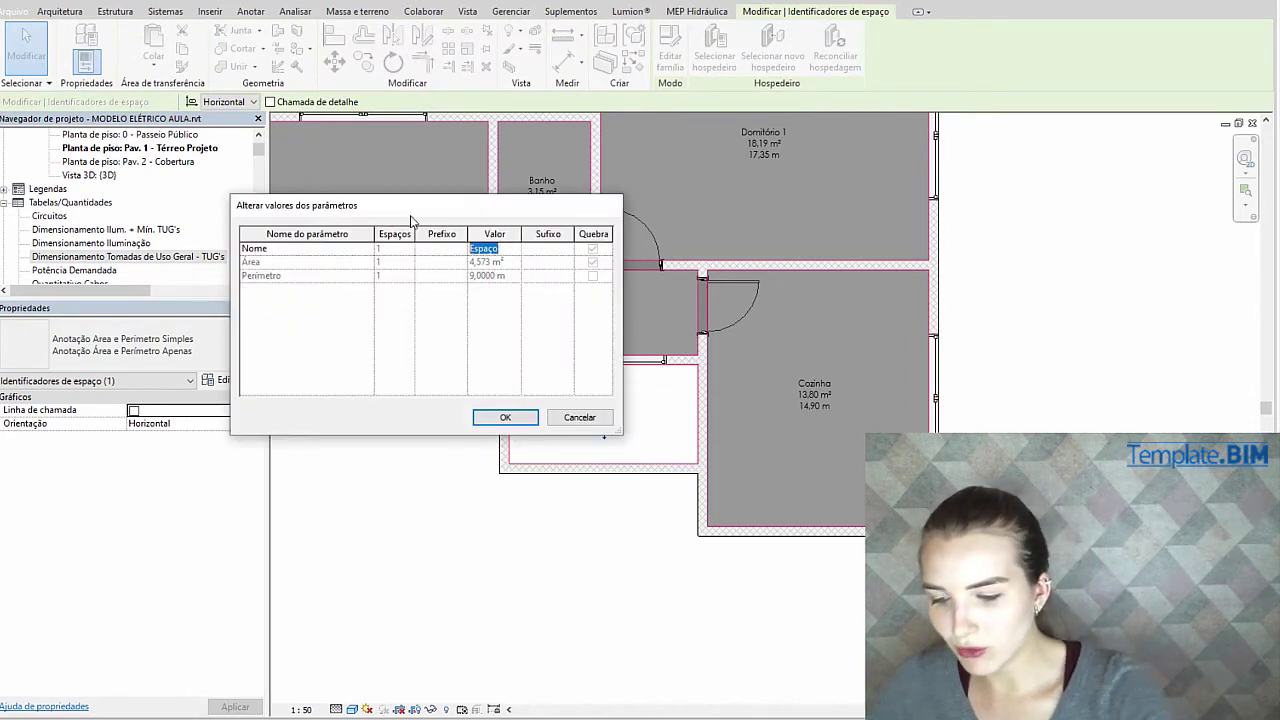
type("TGe")
type("te")
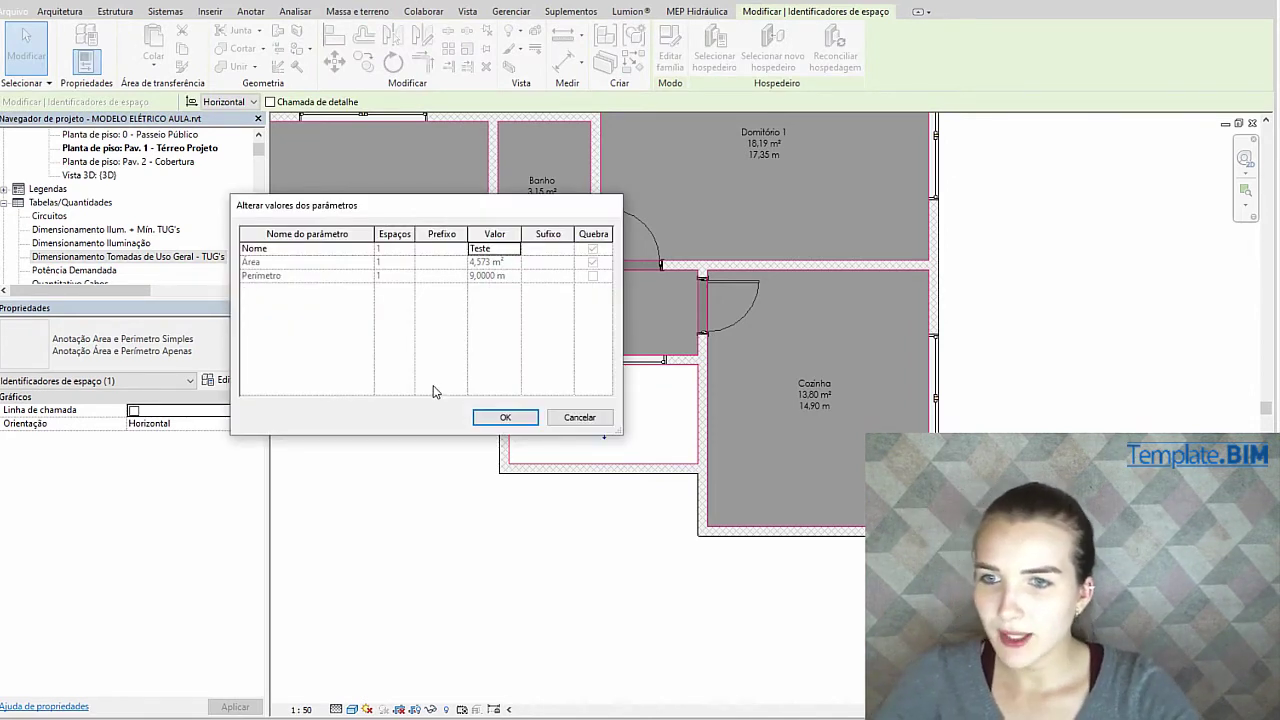
left_click(483, 425)
left_click(630, 518)
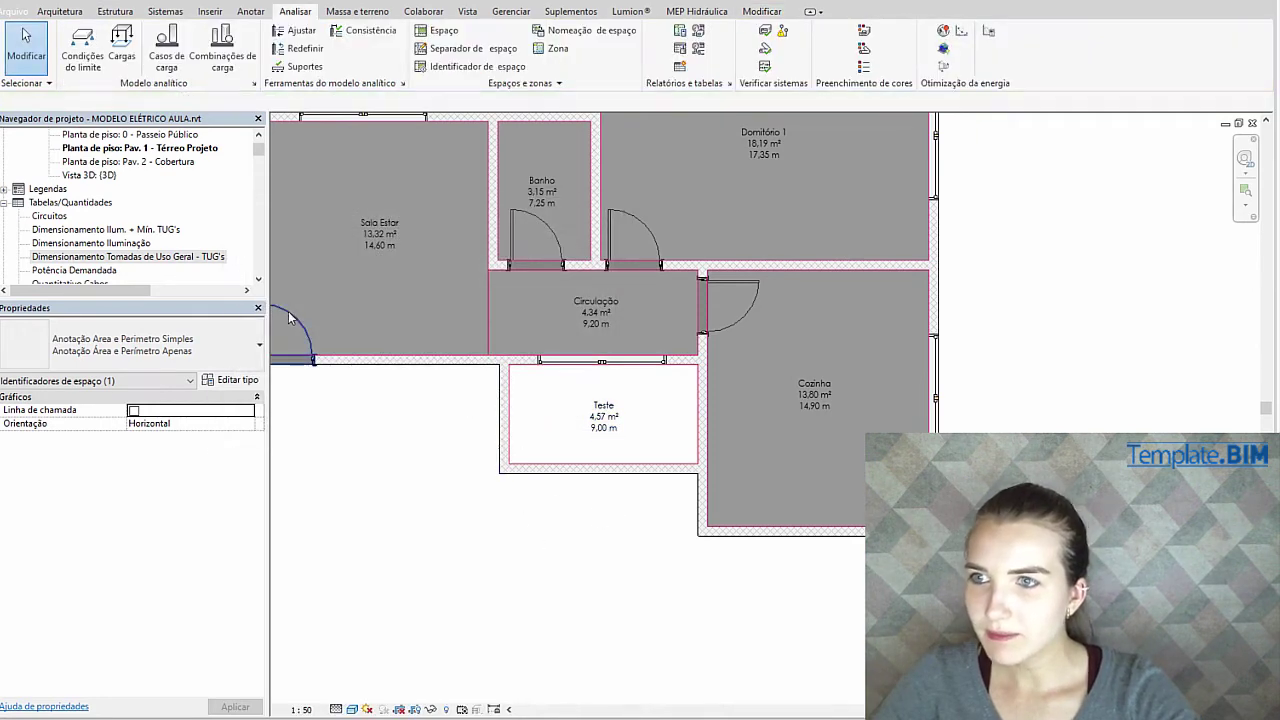
Classify the Teste space as VARANDA/GARAGEM in the Dimensionamento Tomadas de Uso Geral - TUG's schedule
left_click(132, 258)
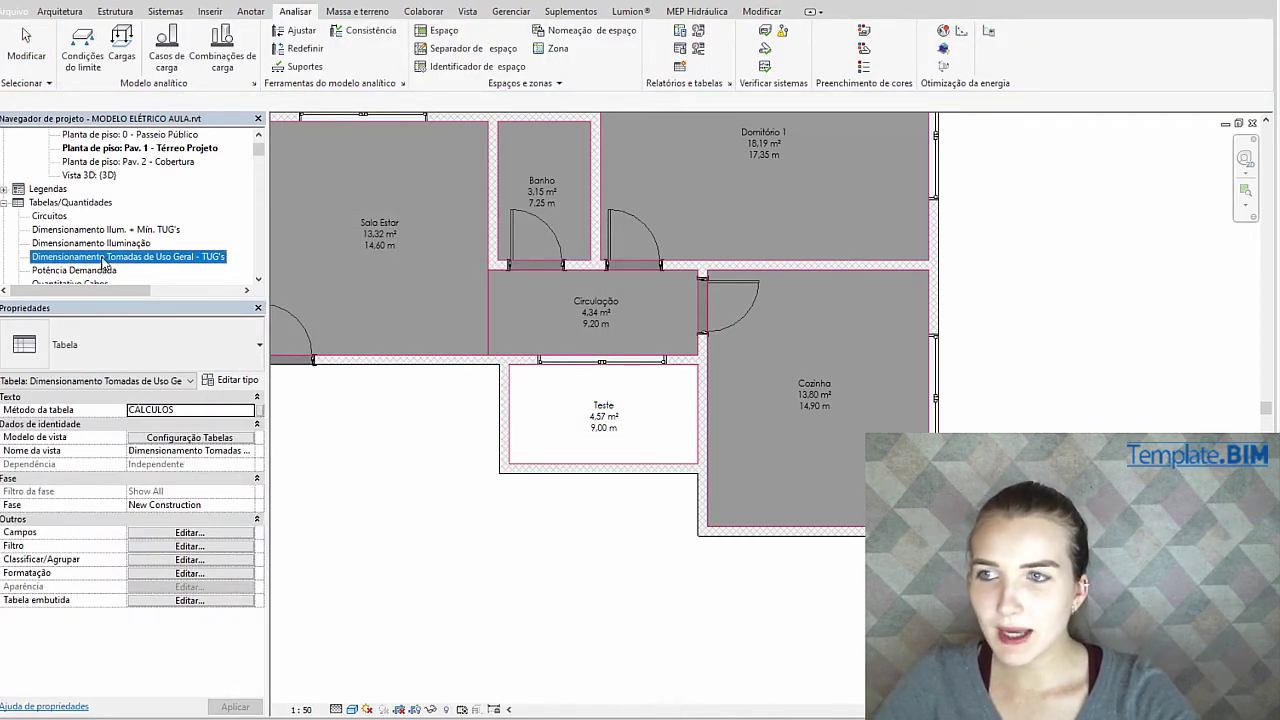
double_click(135, 260)
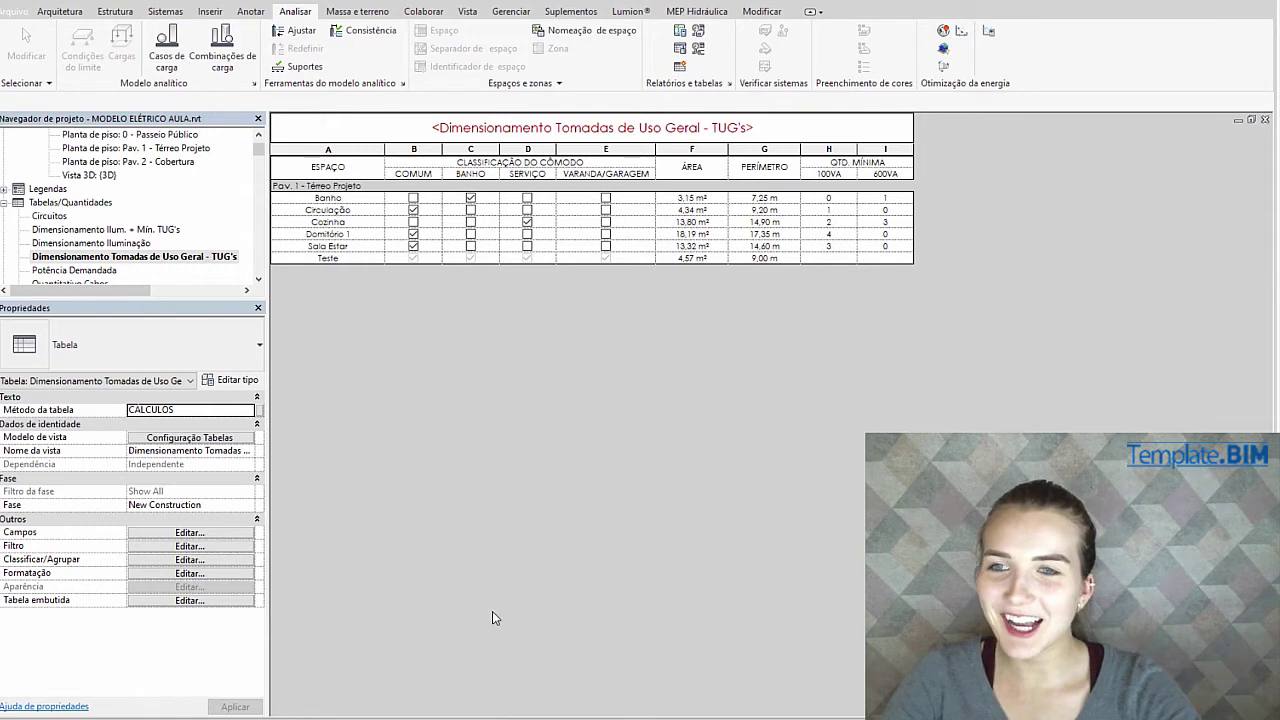
left_click(527, 258)
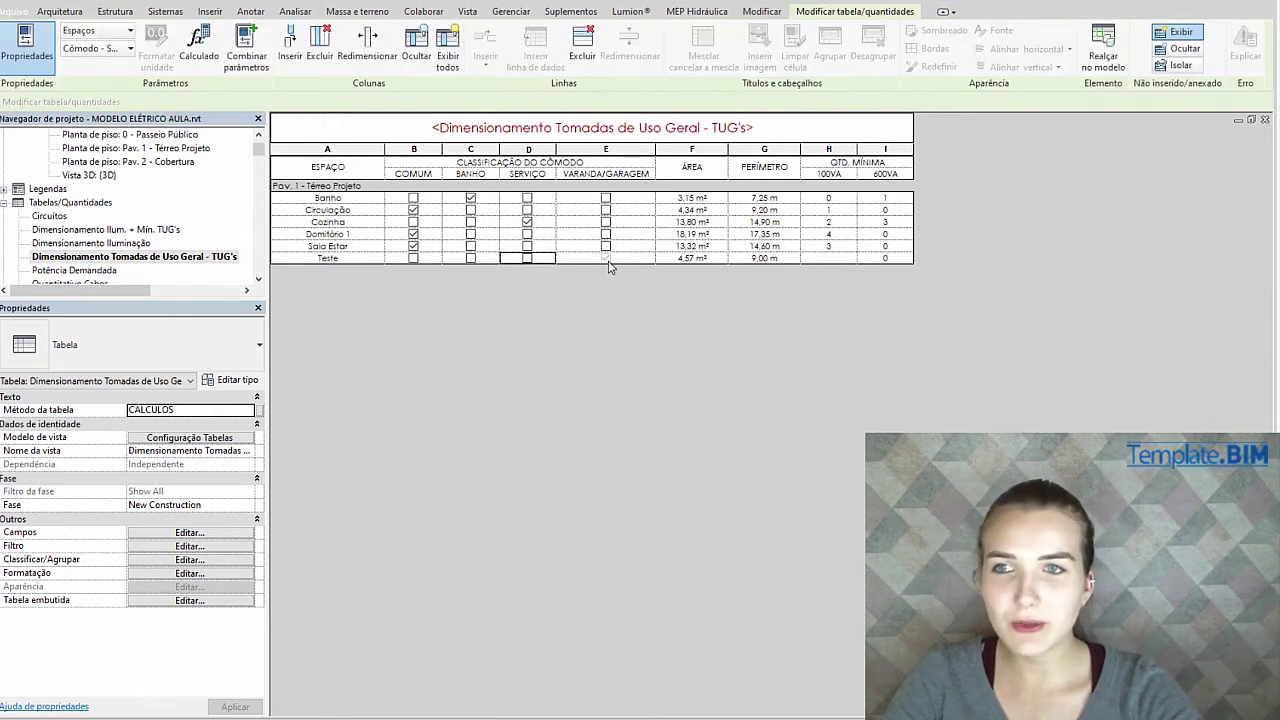
left_click(606, 259)
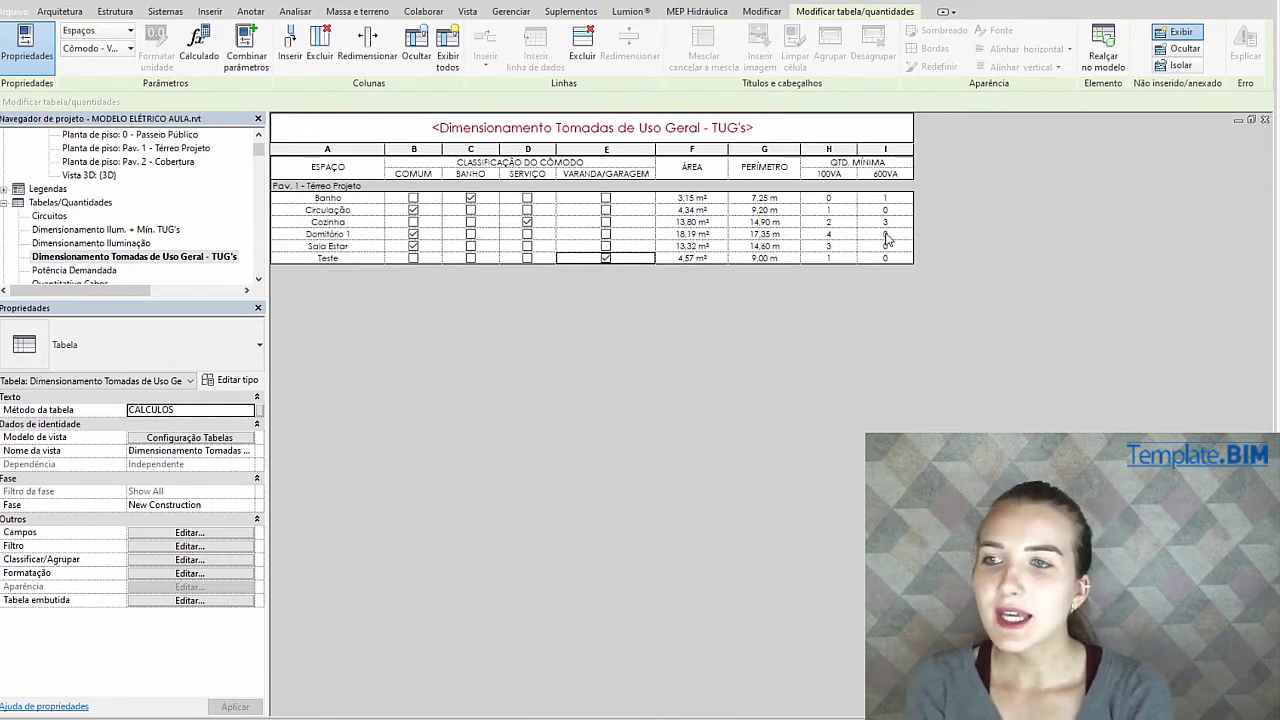
Check the minimum load for Teste in the Dimensionamento Iluminação schedule and return to the floor plan
double_click(62, 242)
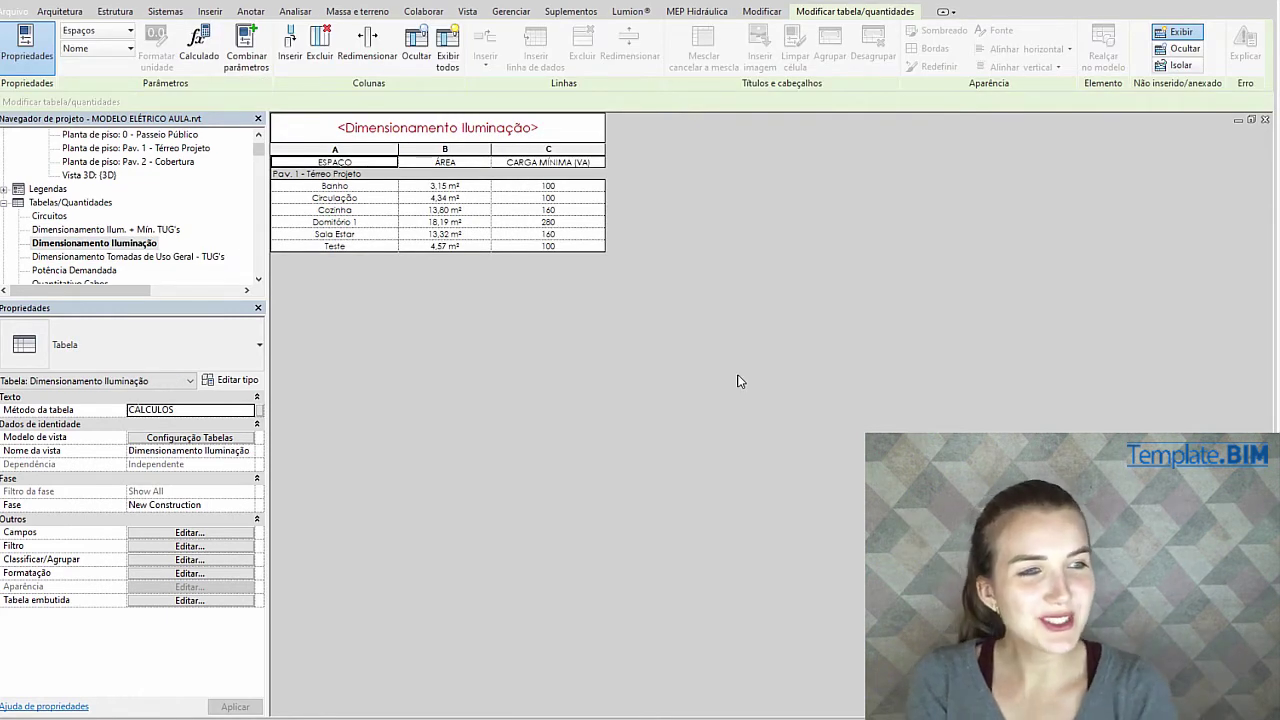
key("ctrl+Tab")
left_click(420, 517)
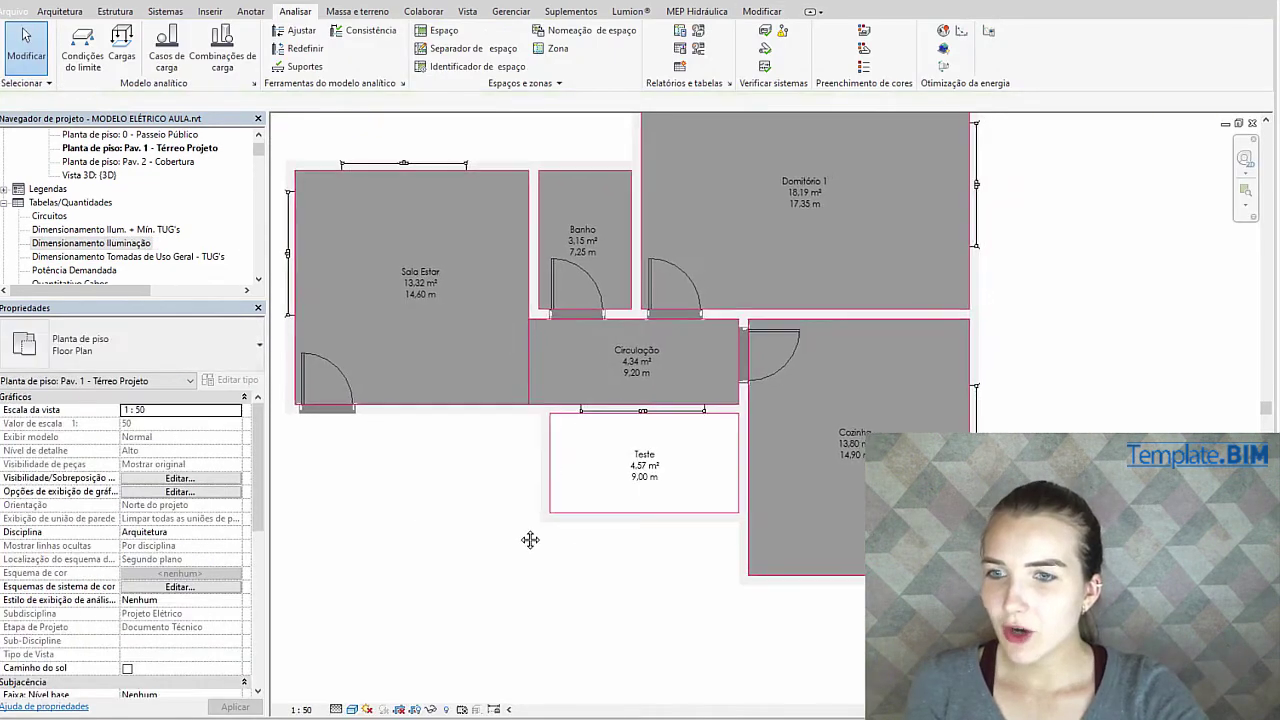
Set the discipline of the Pav. 1 - Térreo Projeto floor plan to Elétrica
left_click_drag(252, 466, 258, 622)
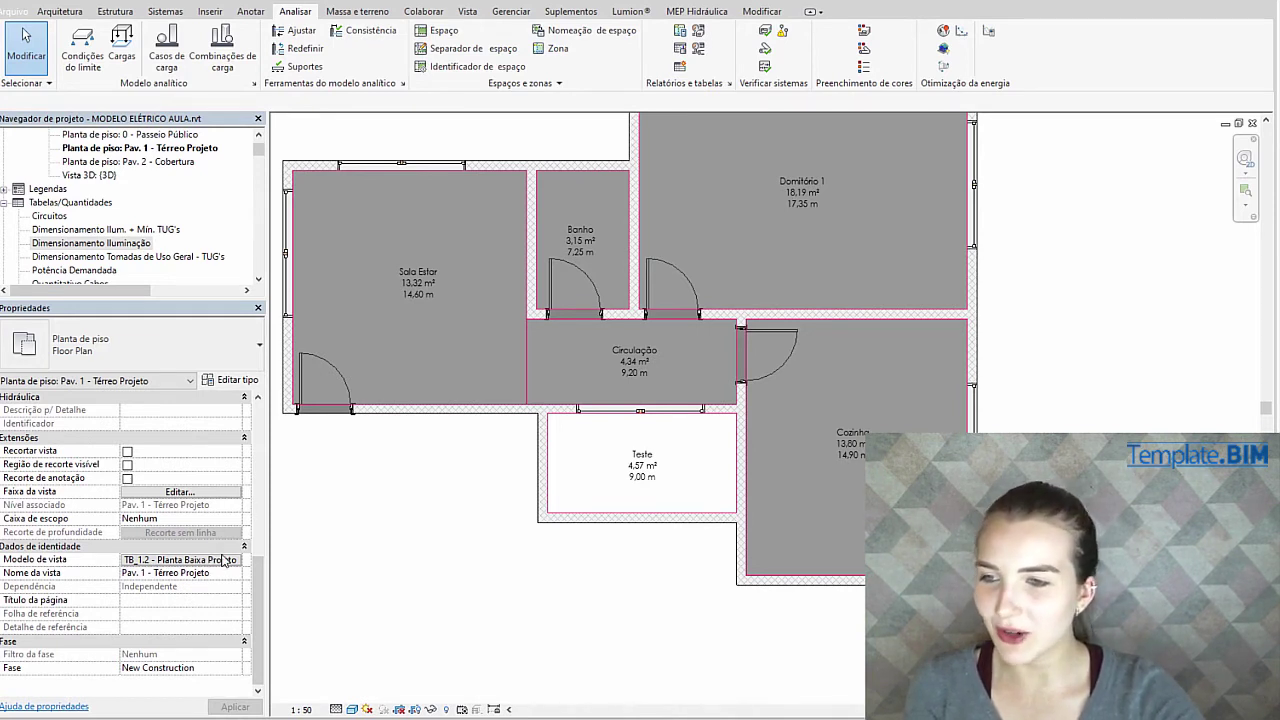
left_click_drag(257, 598, 257, 462)
left_click(235, 518)
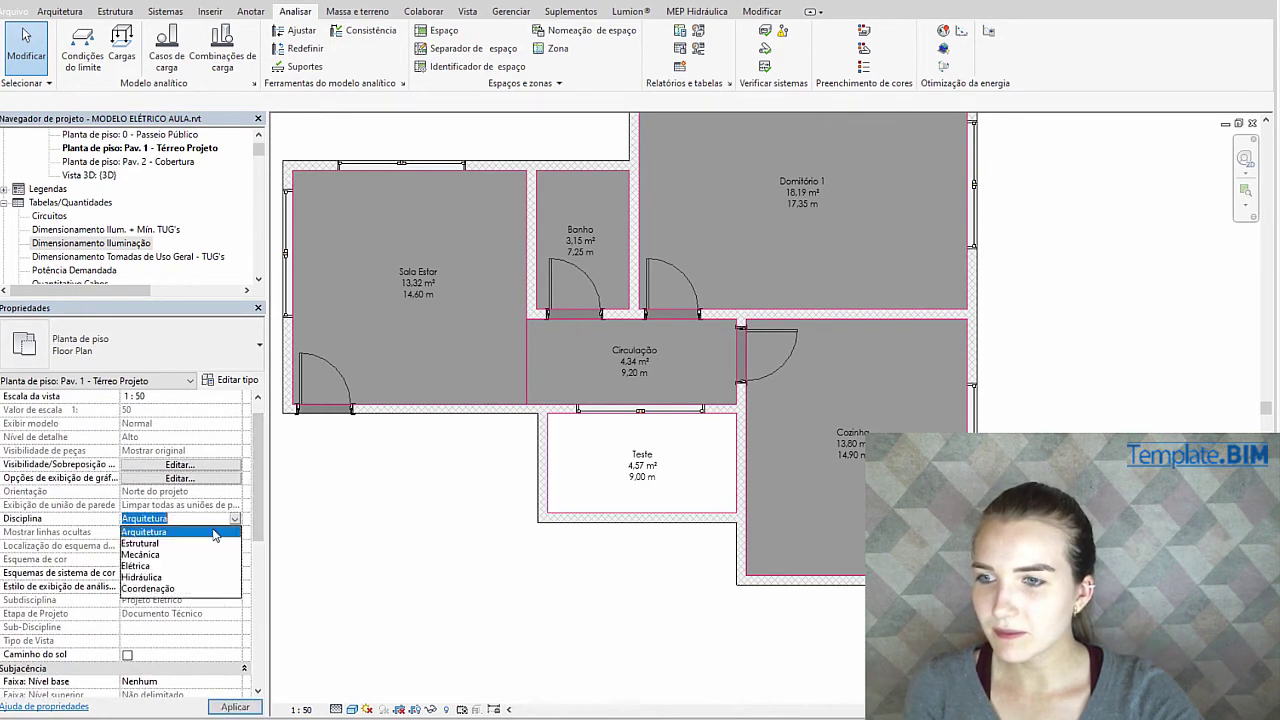
left_click(140, 566)
left_click(238, 706)
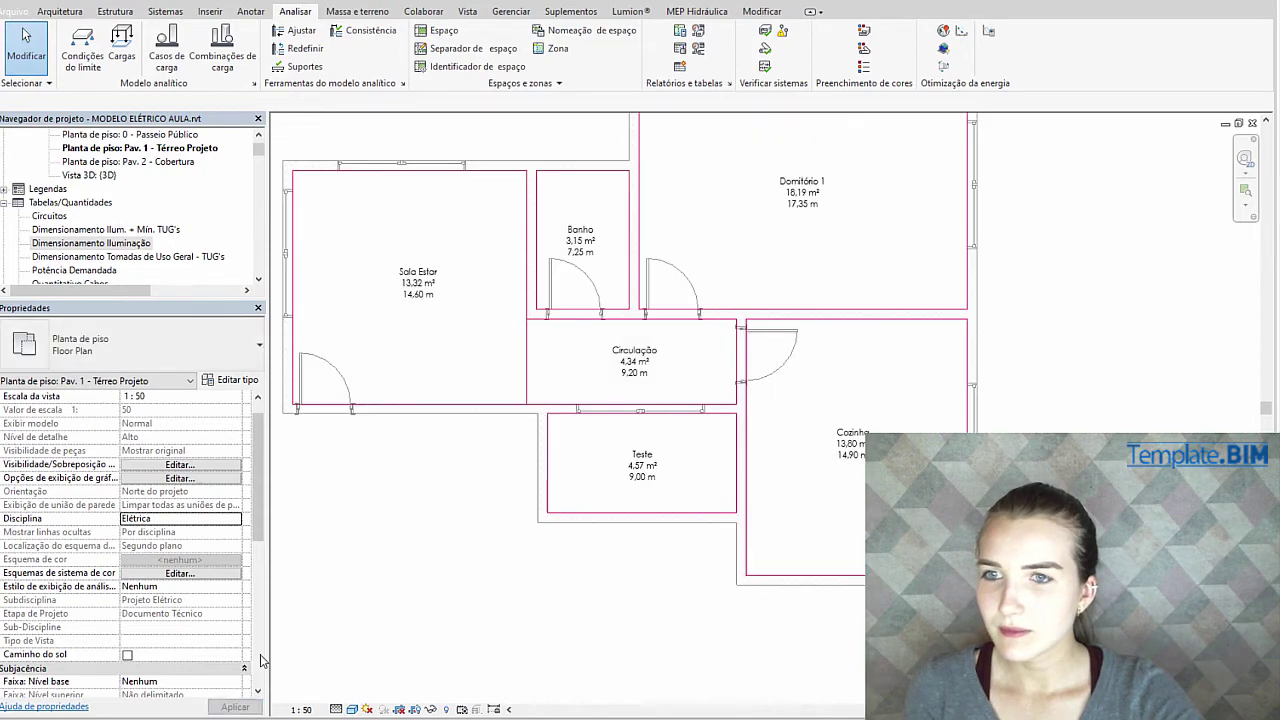
middle_click_drag(756, 379, 732, 403)
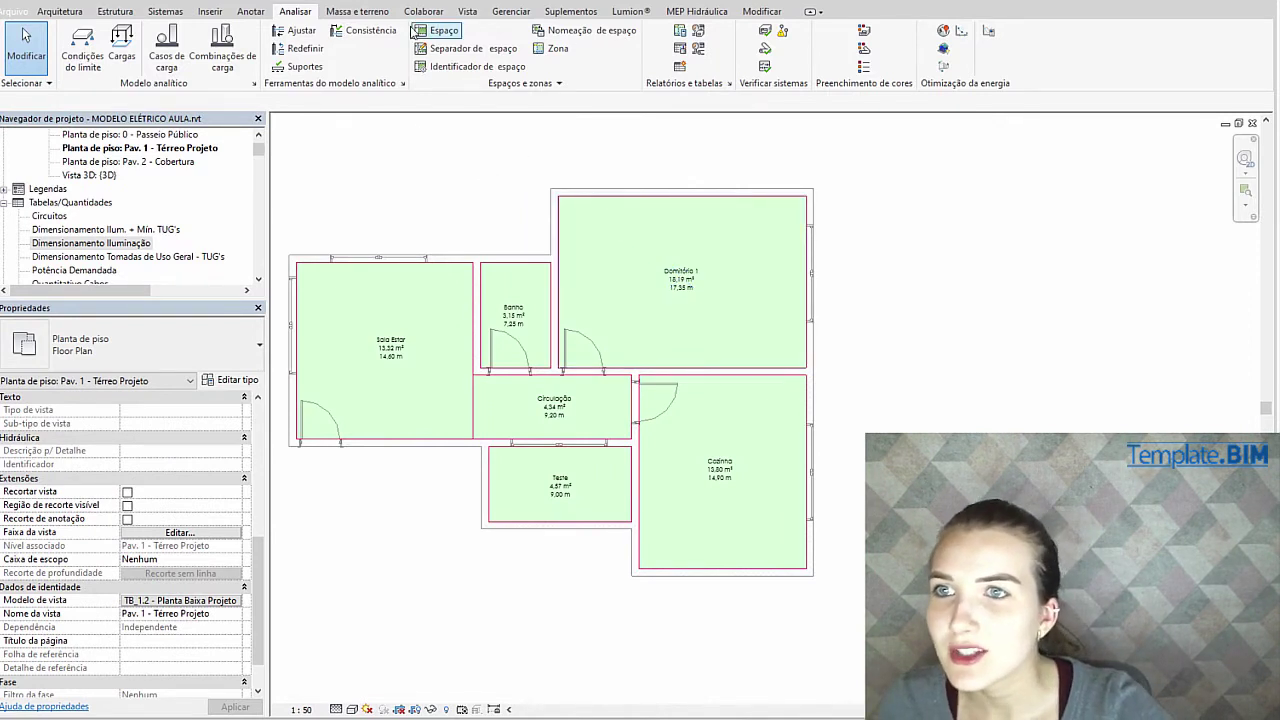
left_click(165, 11)
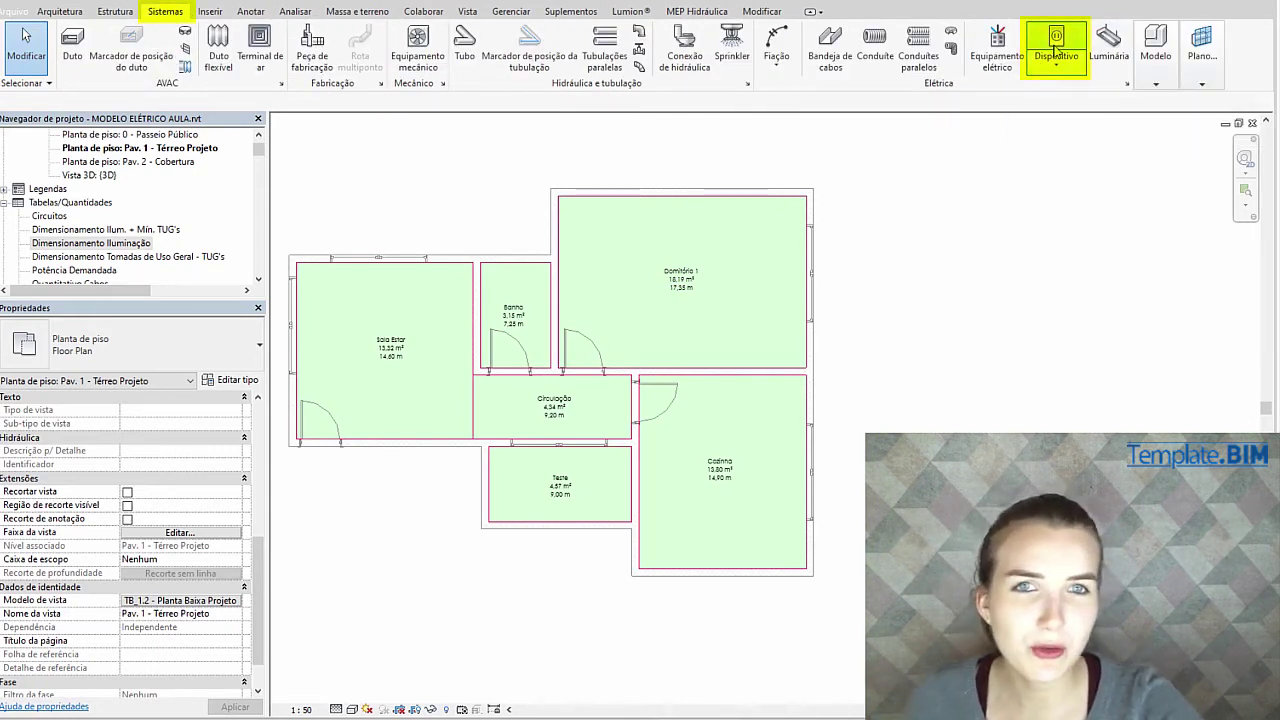
left_click(1071, 64)
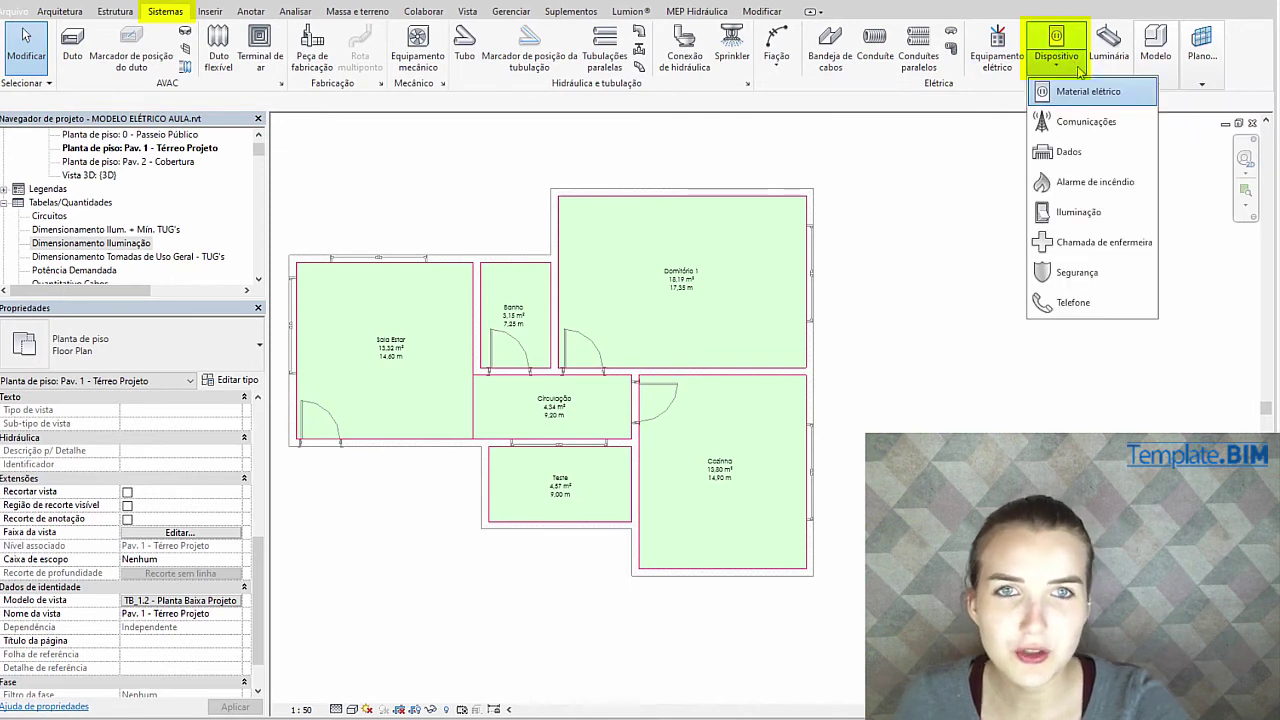
left_click(1072, 89)
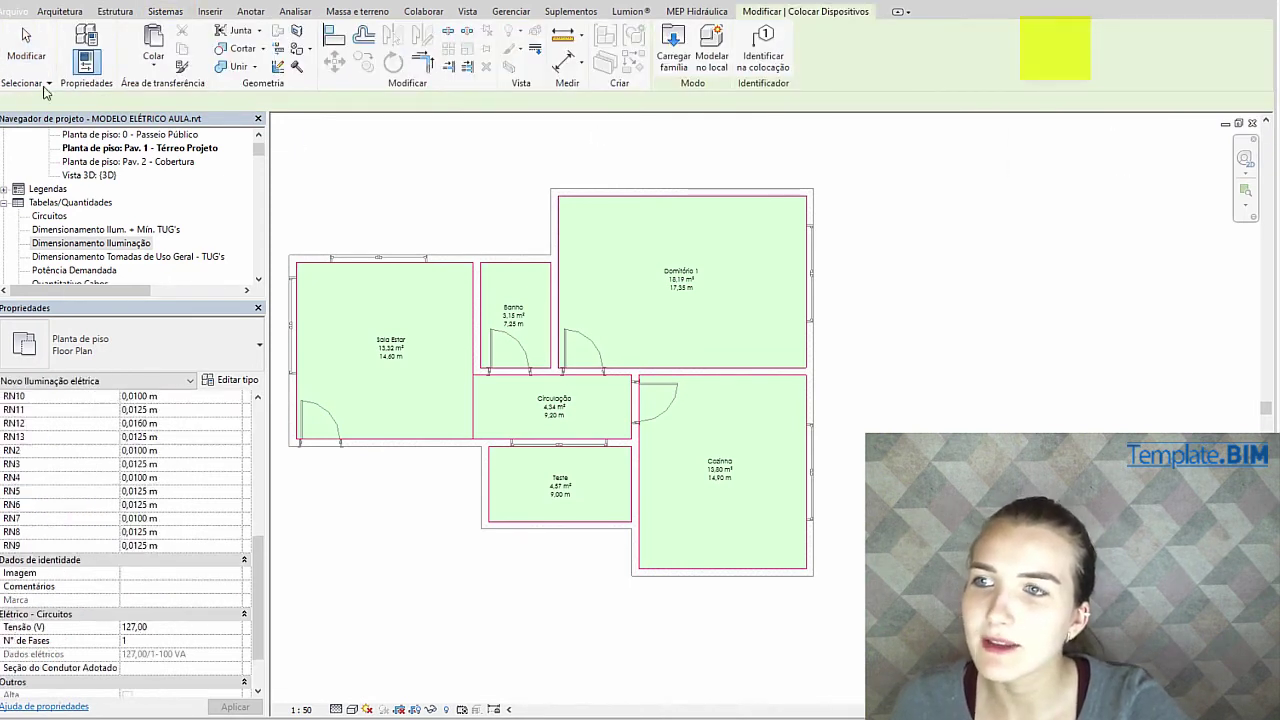
left_click(220, 340)
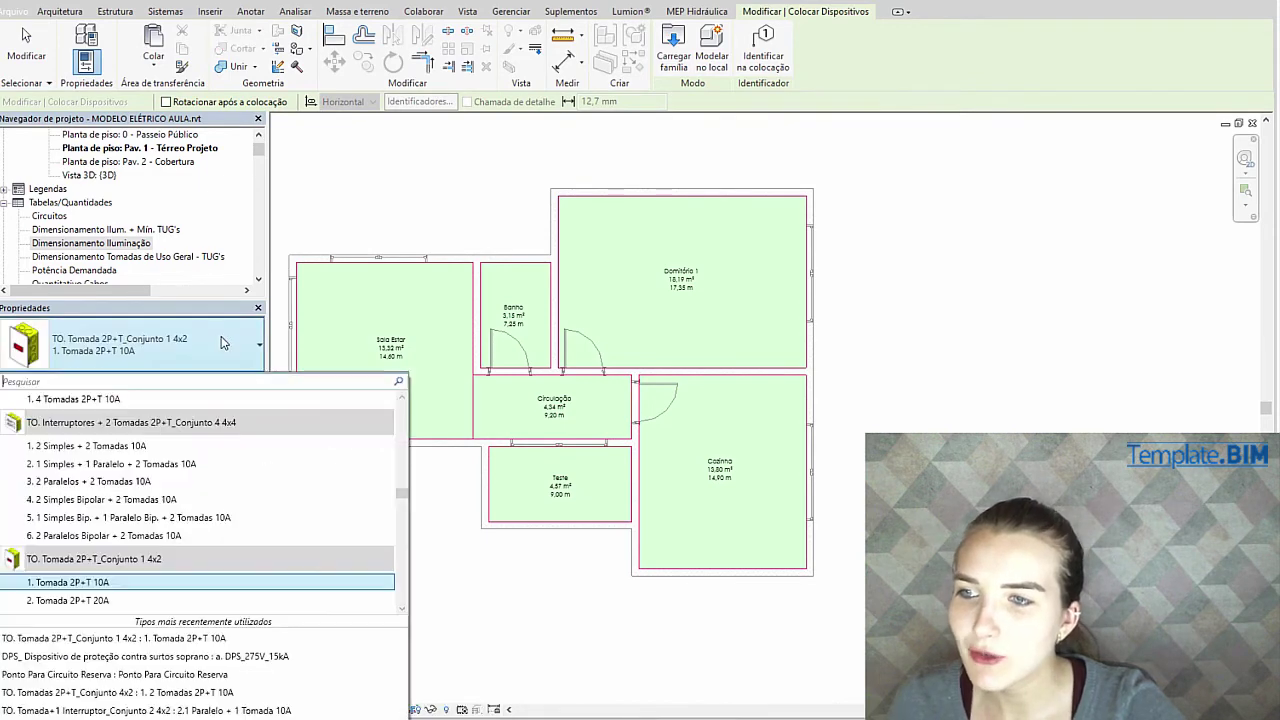
scroll(195, 500, "up", 5)
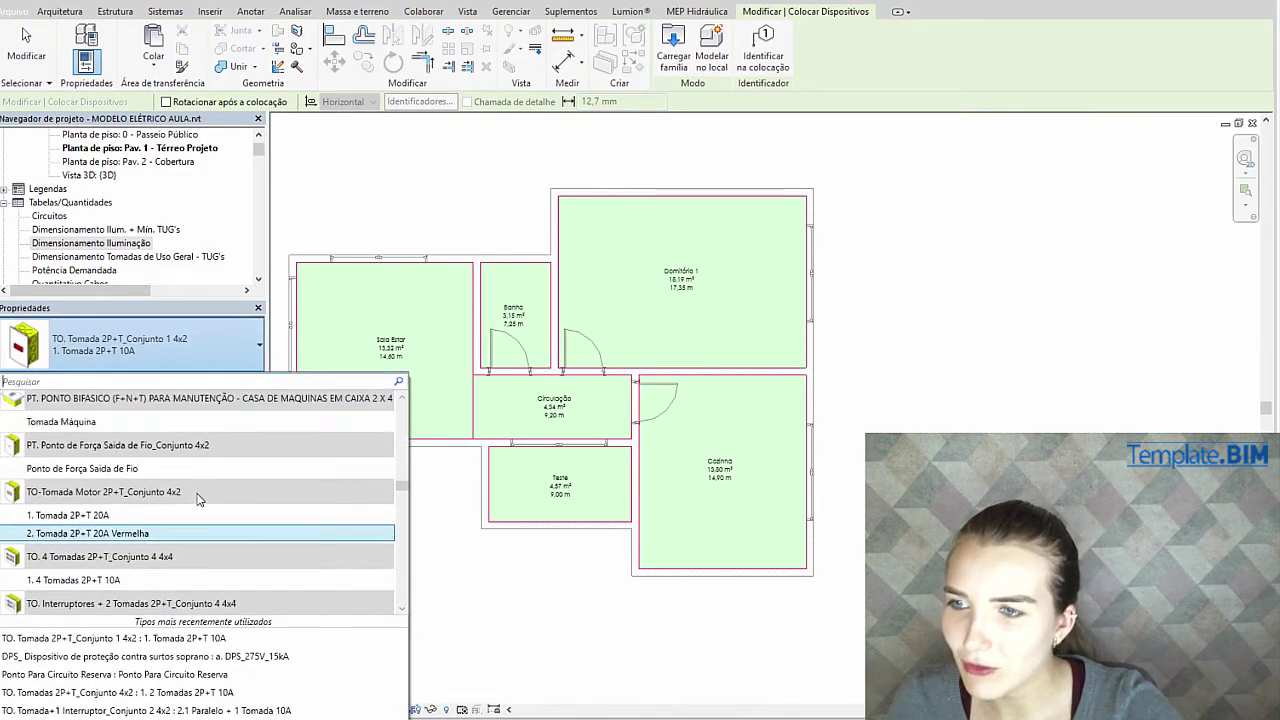
scroll(200, 450, "down", 7)
key("Escape")
key("Escape")
scroll(620, 306, "up", 2)
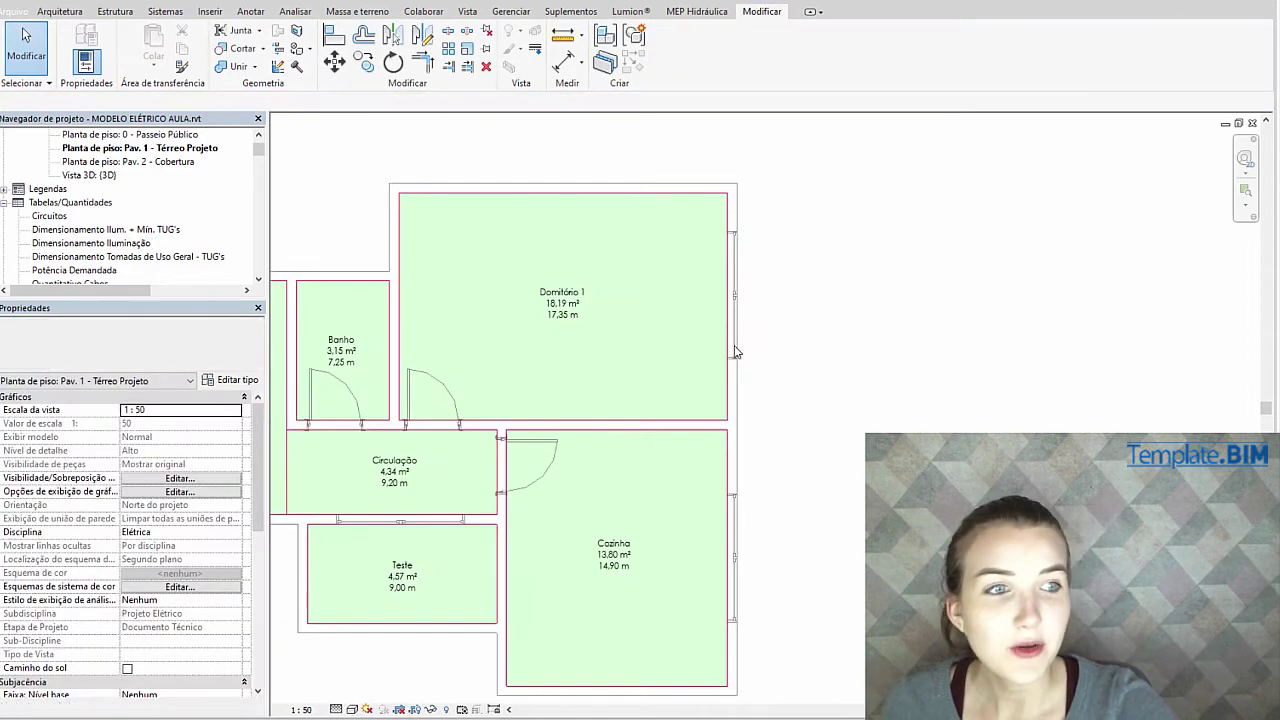
Open the Dimensionamento Tomadas de Uso Geral - TUG's schedule and tile it side by side with the floor plan
double_click(155, 258)
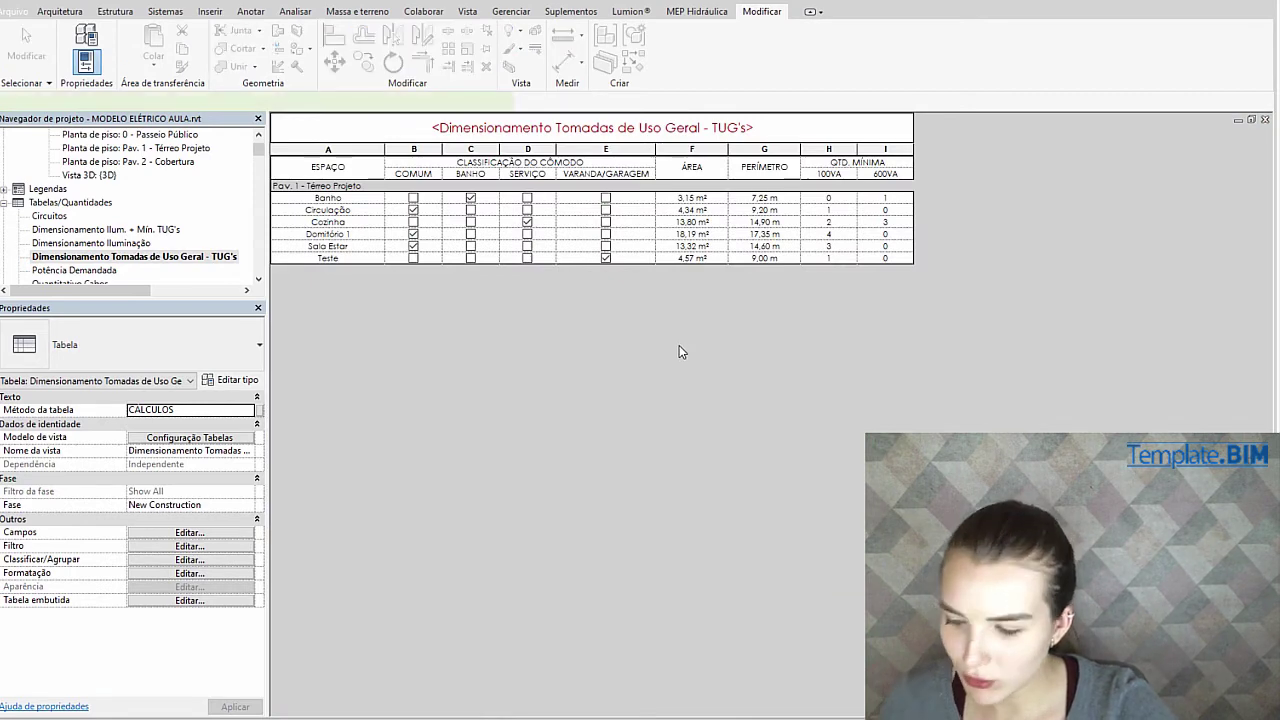
type("wt")
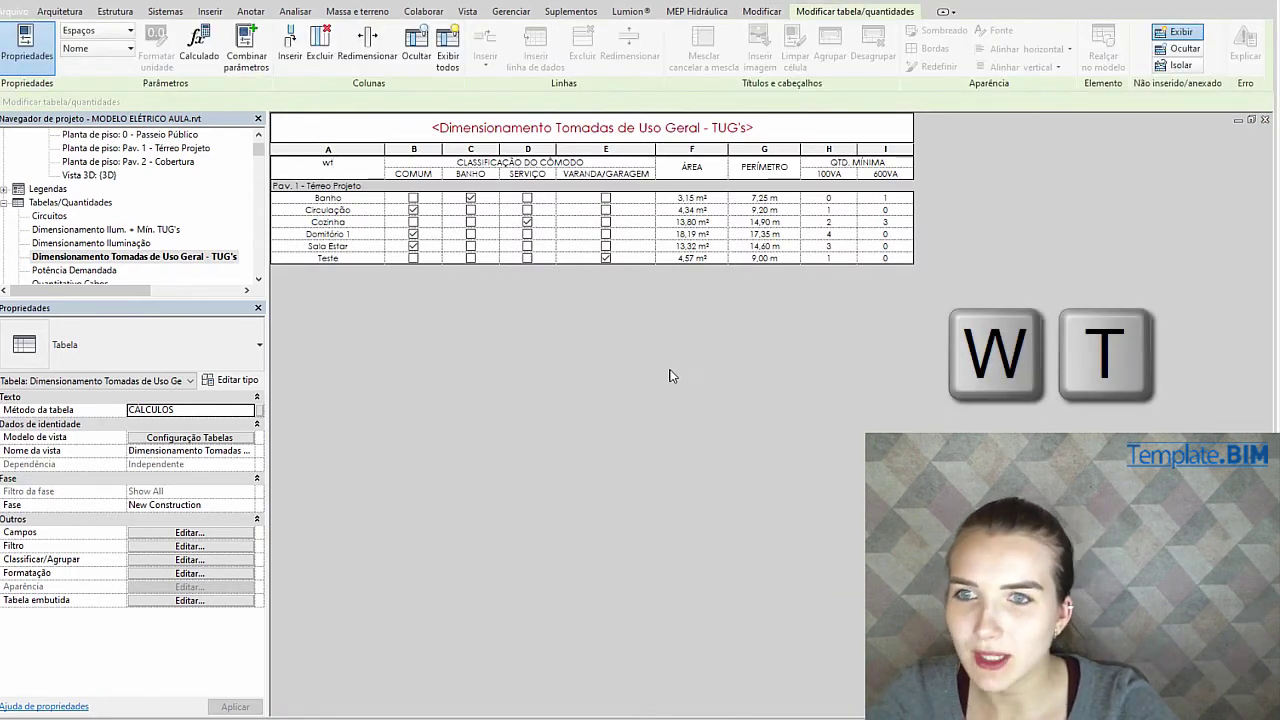
type("wt")
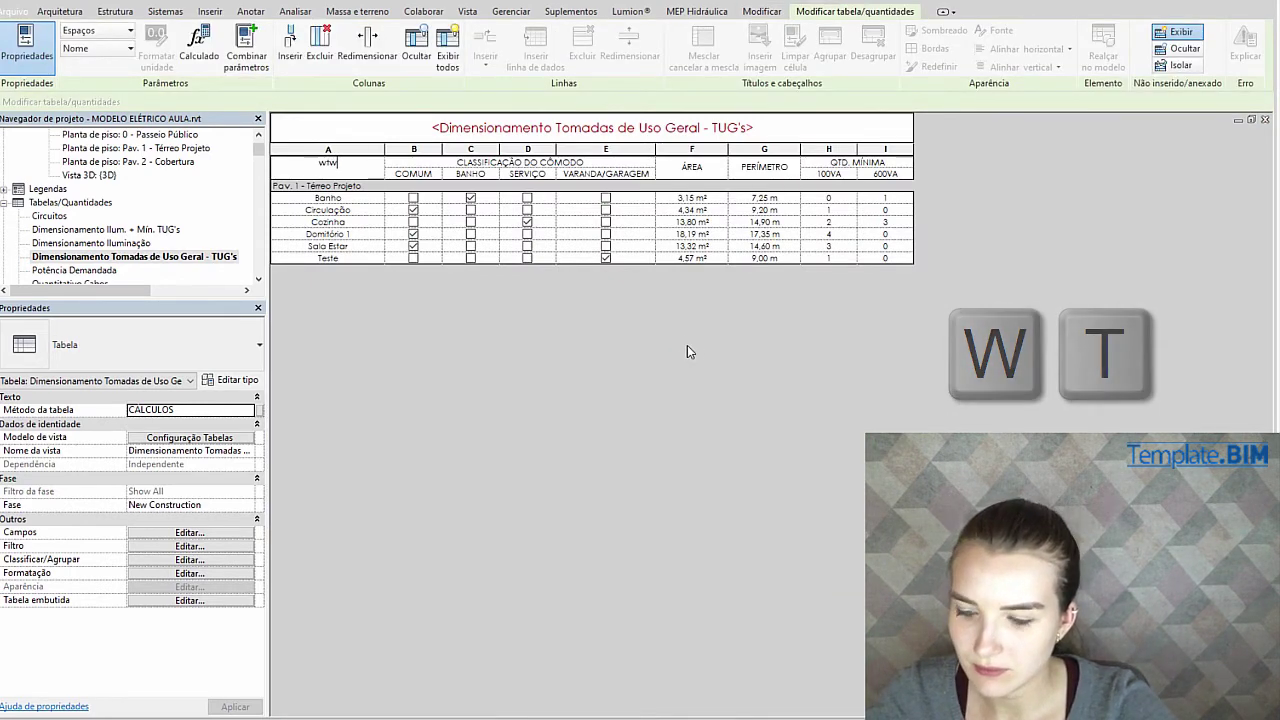
key("Escape")
key("w")
key("t")
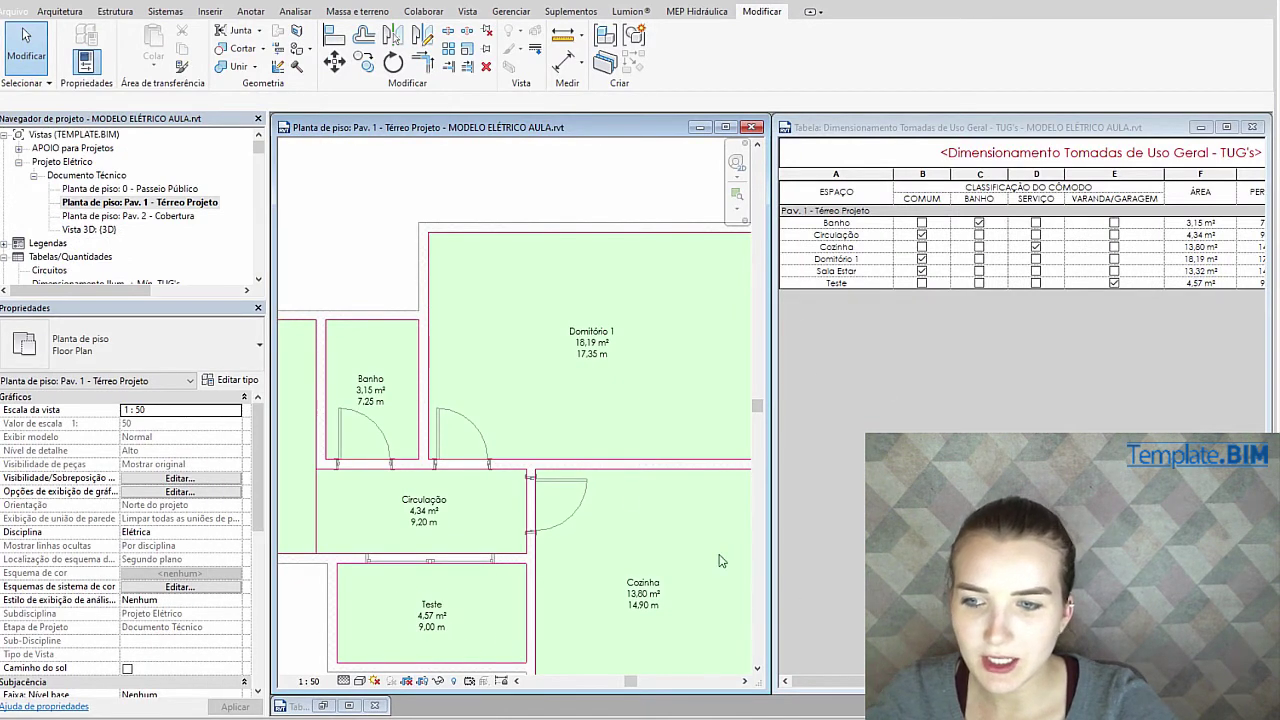
Arrange the outlet schedule window as a wide, short strip above the floor plan, showing all its columns
left_click(1037, 352)
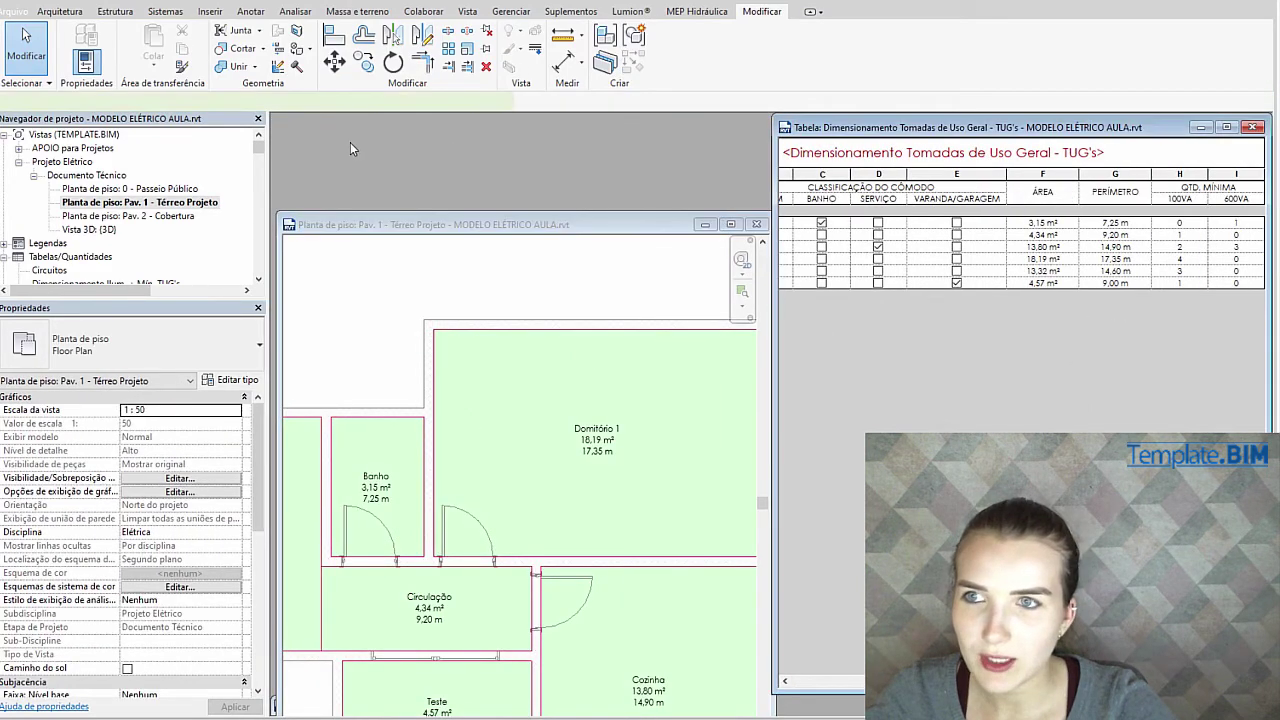
left_click_drag(918, 130, 476, 144)
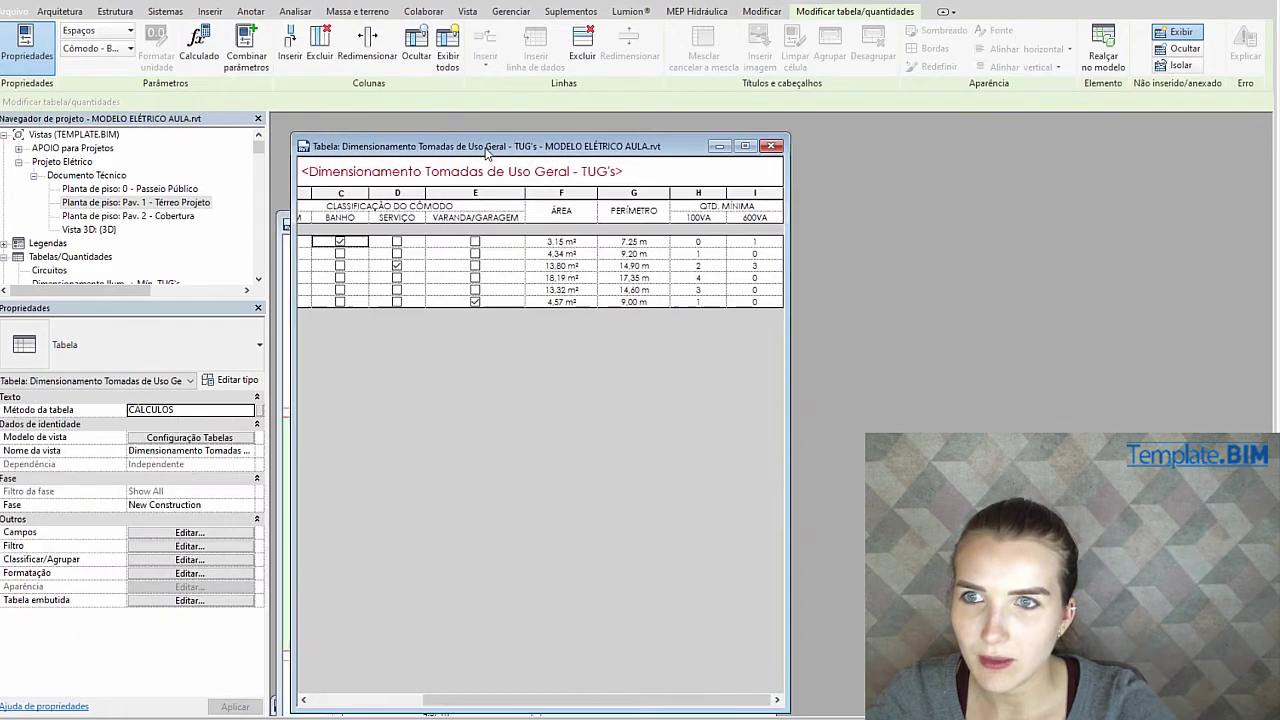
left_click_drag(779, 255, 1263, 237)
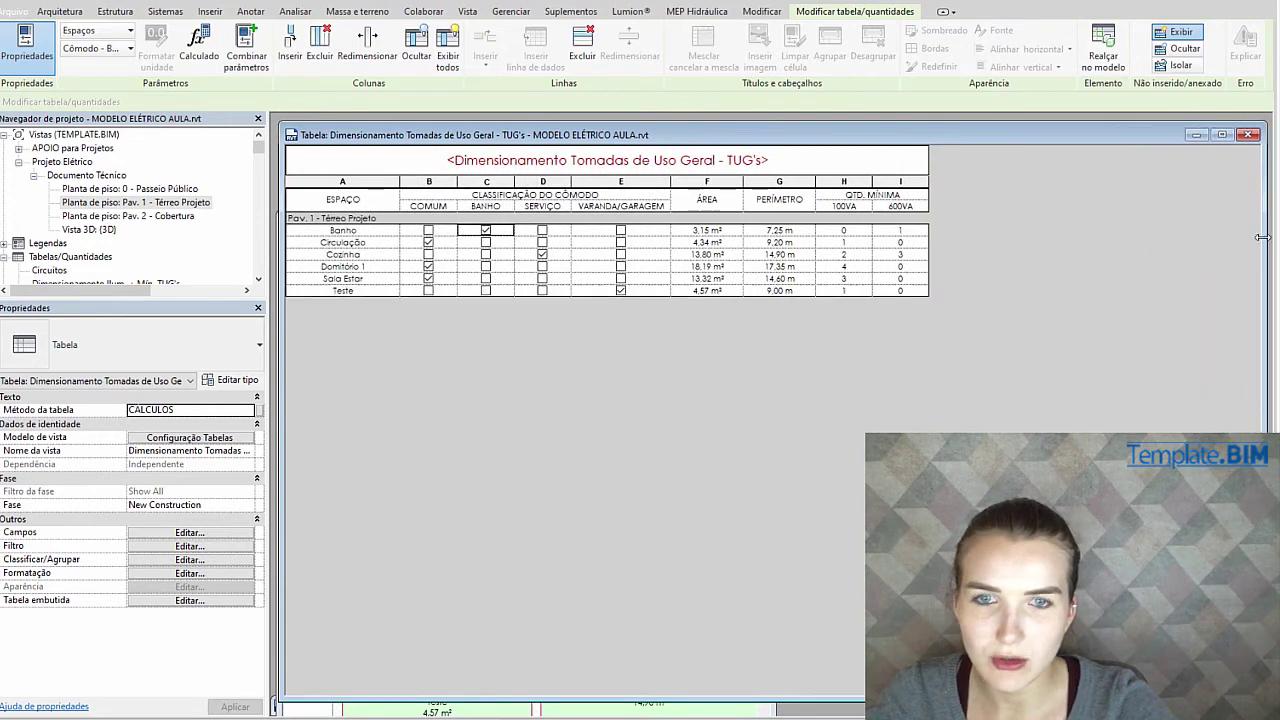
left_click_drag(818, 700, 1262, 350)
Widen the floor plan window and lower its upper edge so it sits directly beneath the outlet schedule
left_click(782, 348)
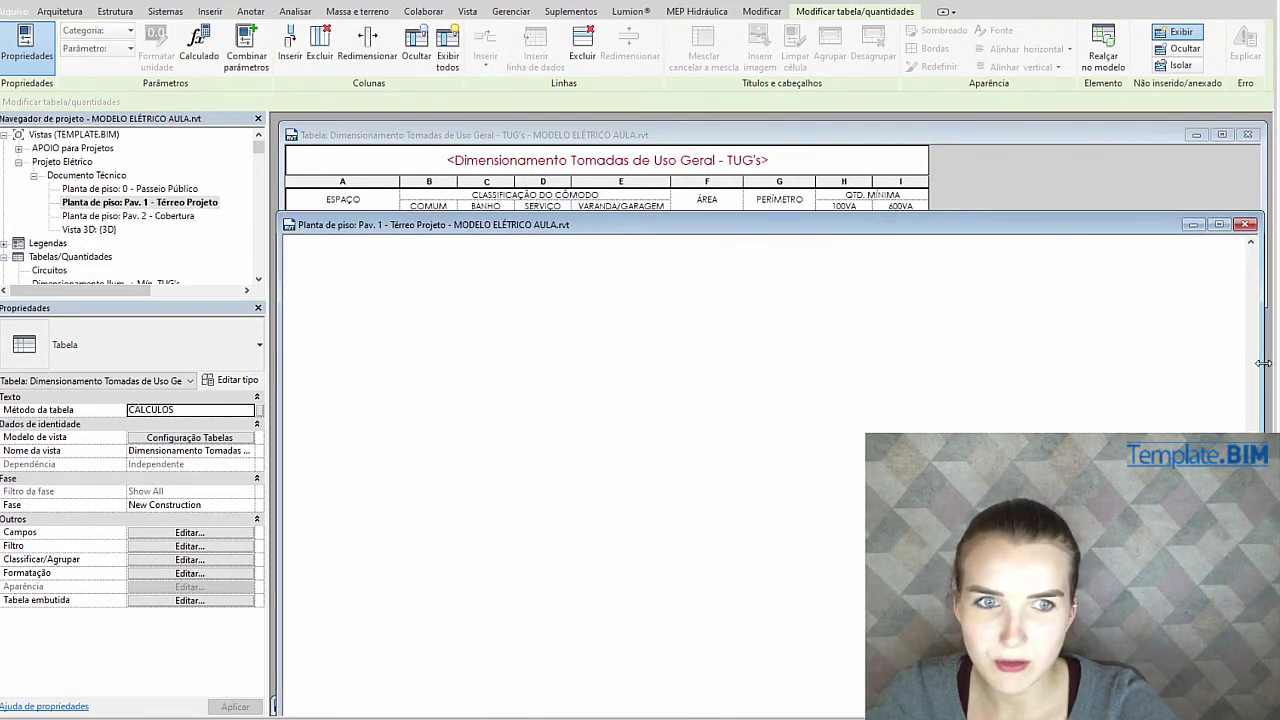
left_click(848, 210)
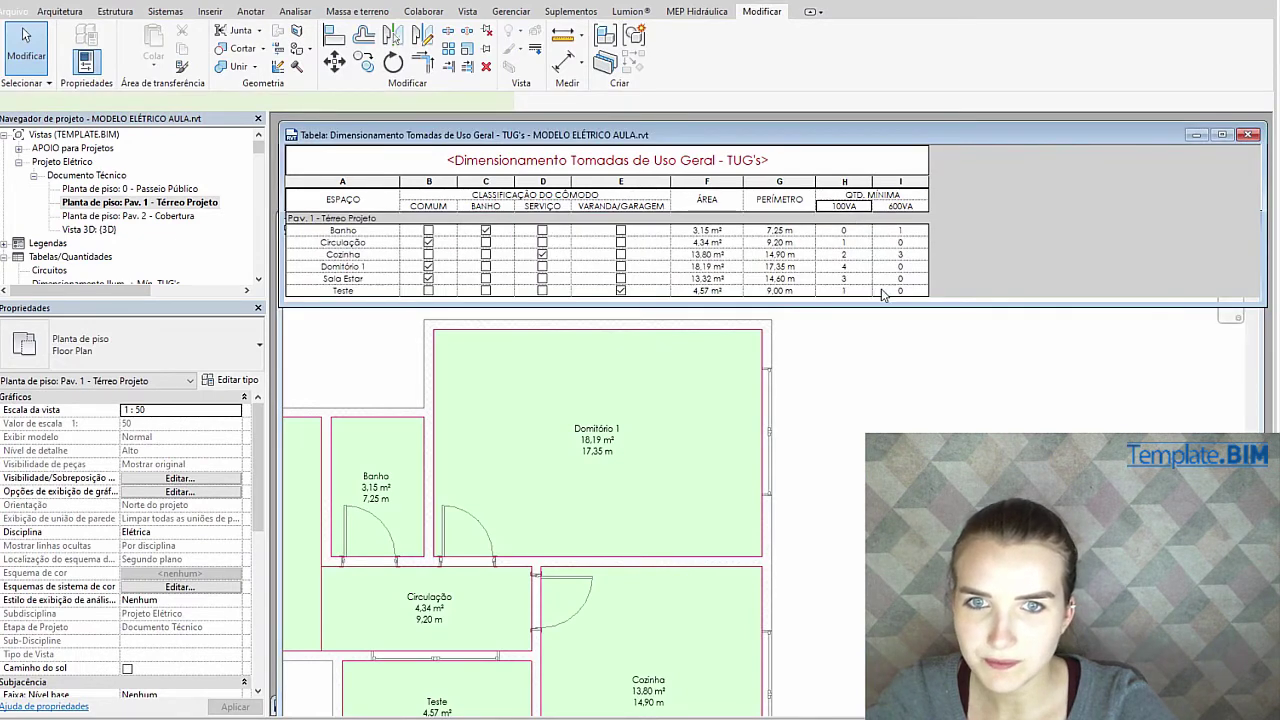
left_click(963, 322)
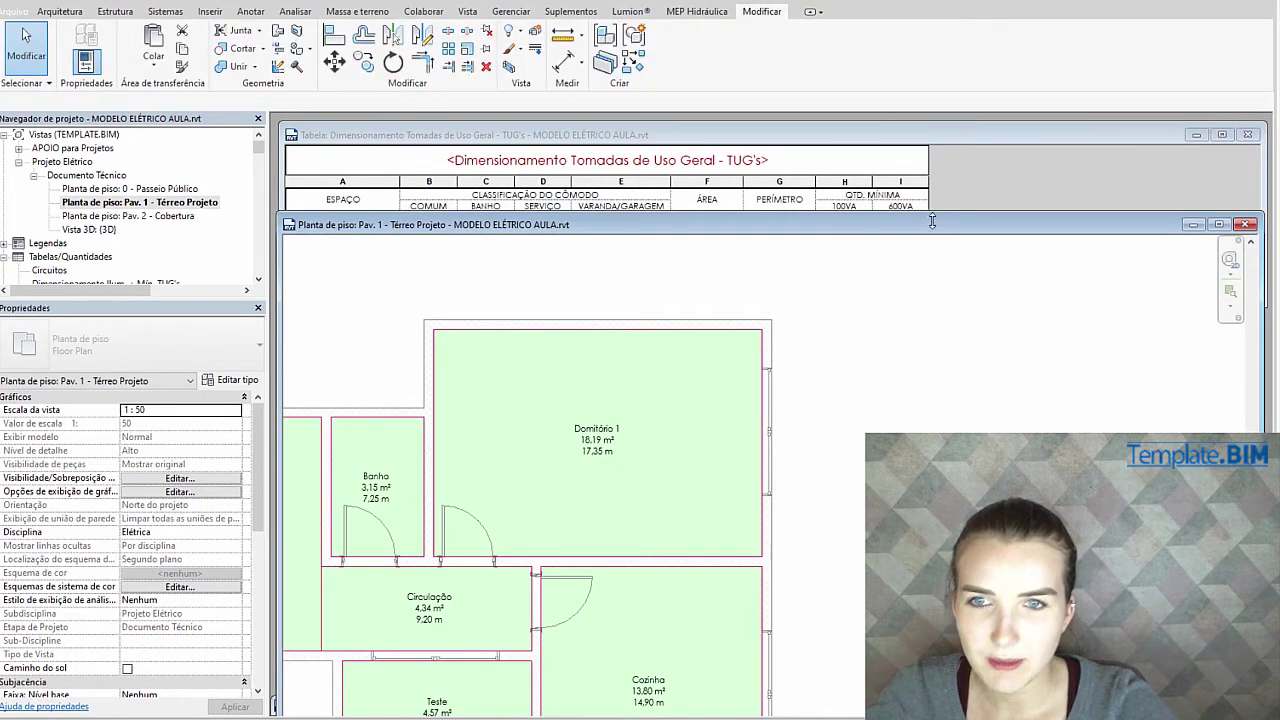
left_click_drag(940, 250, 940, 316)
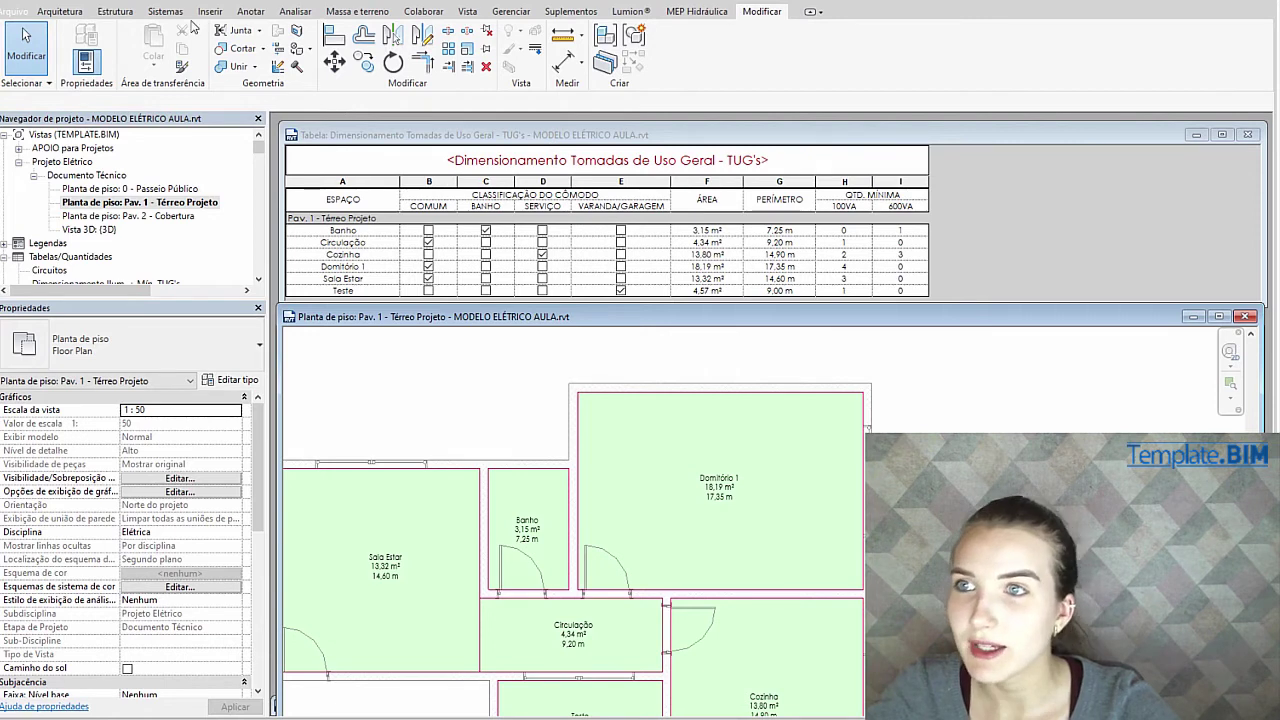
Place a Tomada 2P+T 10A outlet from the Conjunto 1 4x2 family on the Banho wall, beside the door
left_click(165, 11)
left_click(1056, 58)
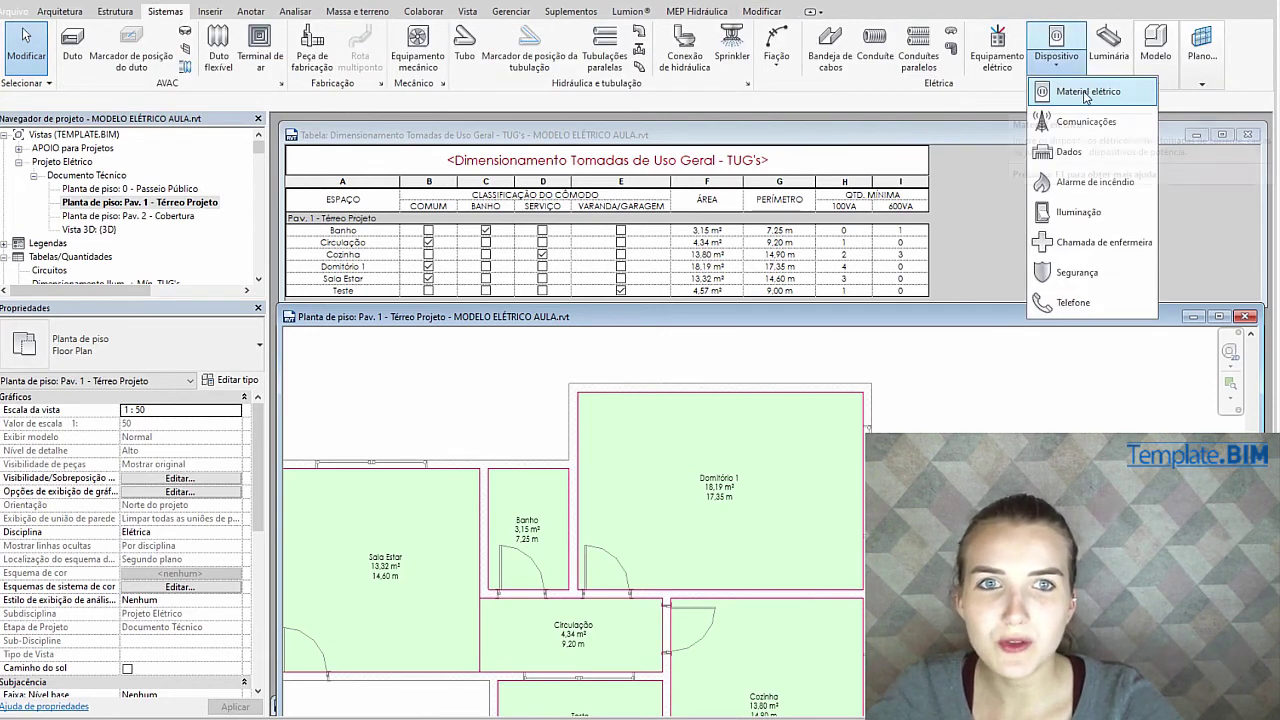
left_click(1086, 92)
scroll(851, 598, "up", 3)
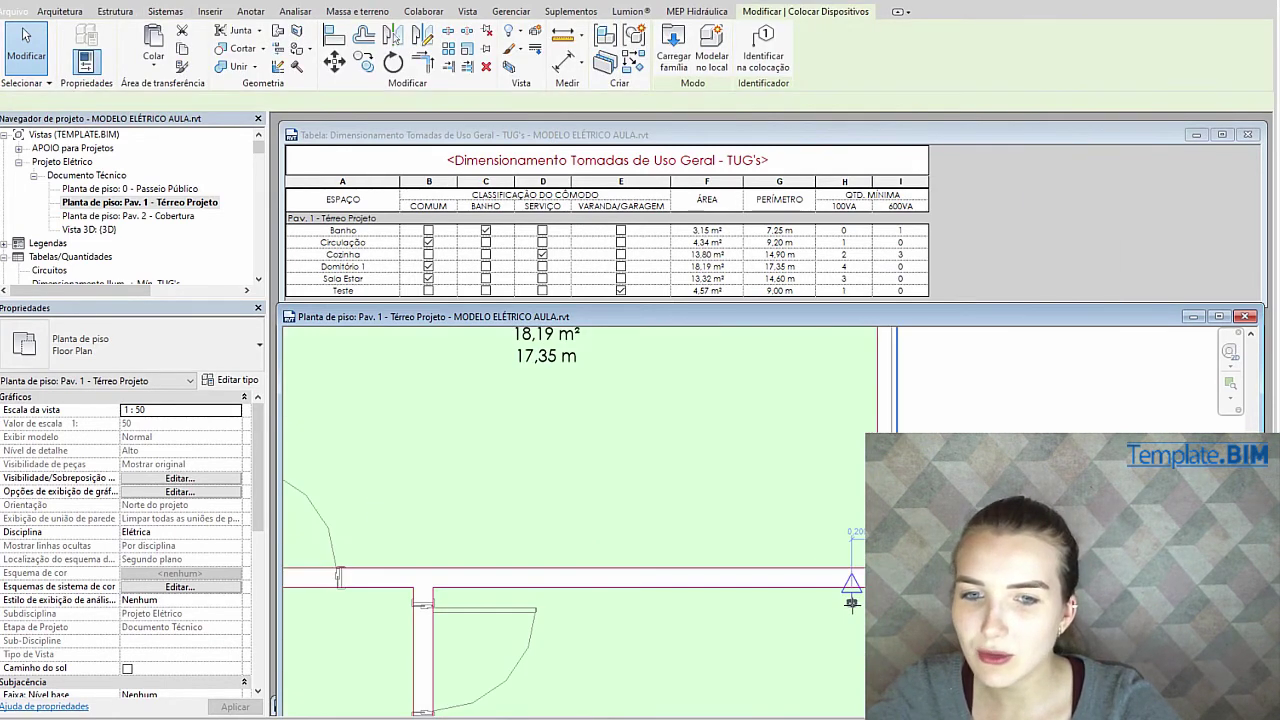
scroll(848, 530, "down", 4)
scroll(858, 548, "up", 4)
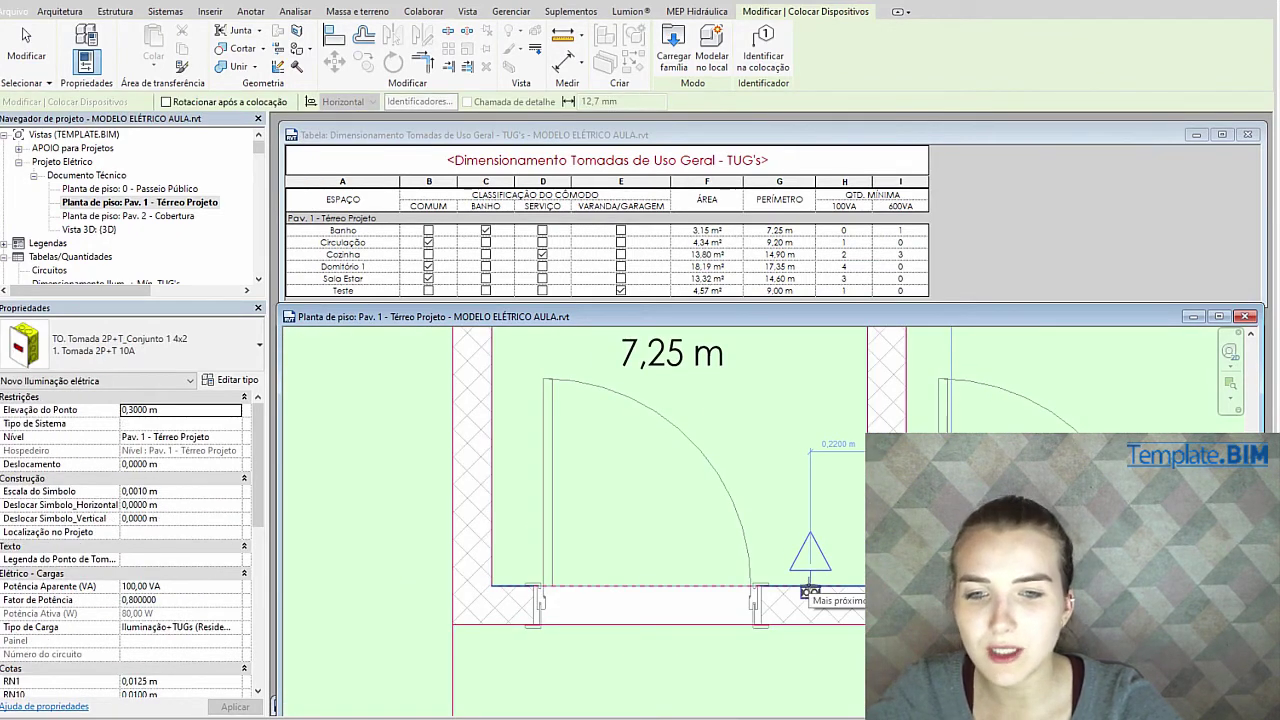
left_click(810, 592)
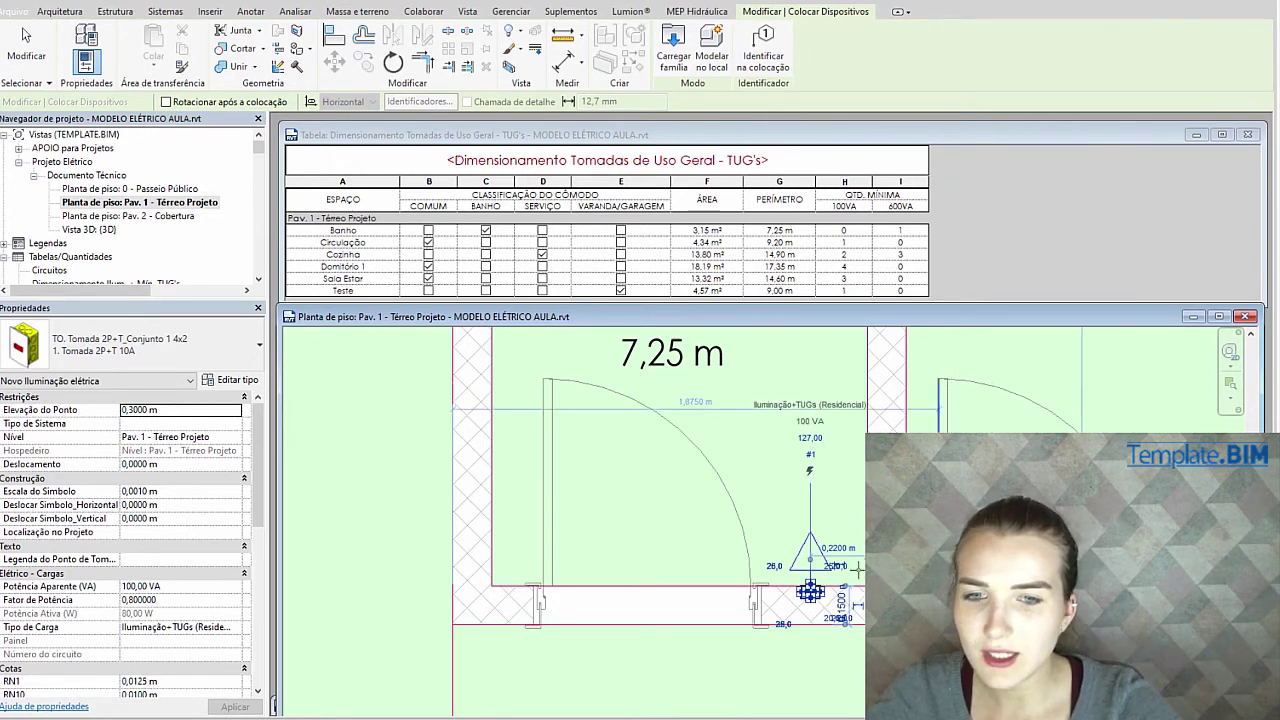
key("Escape")
Set the Banho outlet's apparent power (Potência Aparente) to 600 VA
left_click(818, 556)
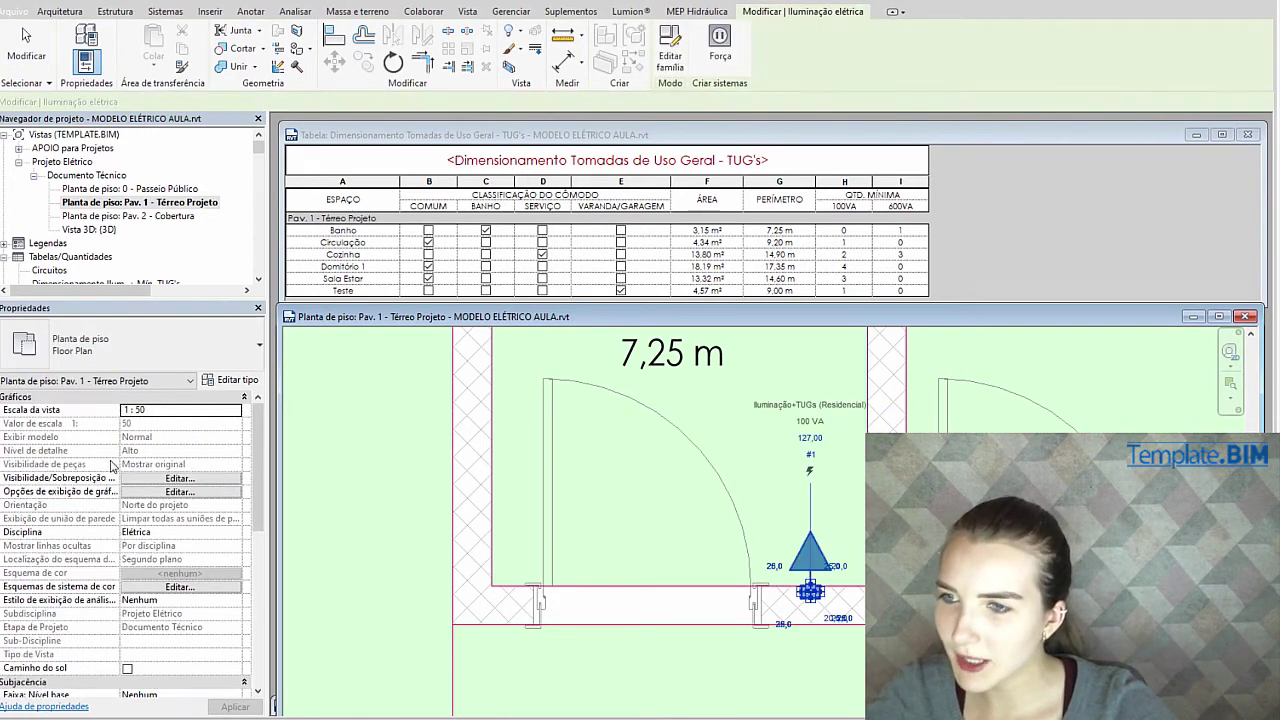
scroll(148, 482, "down", 2)
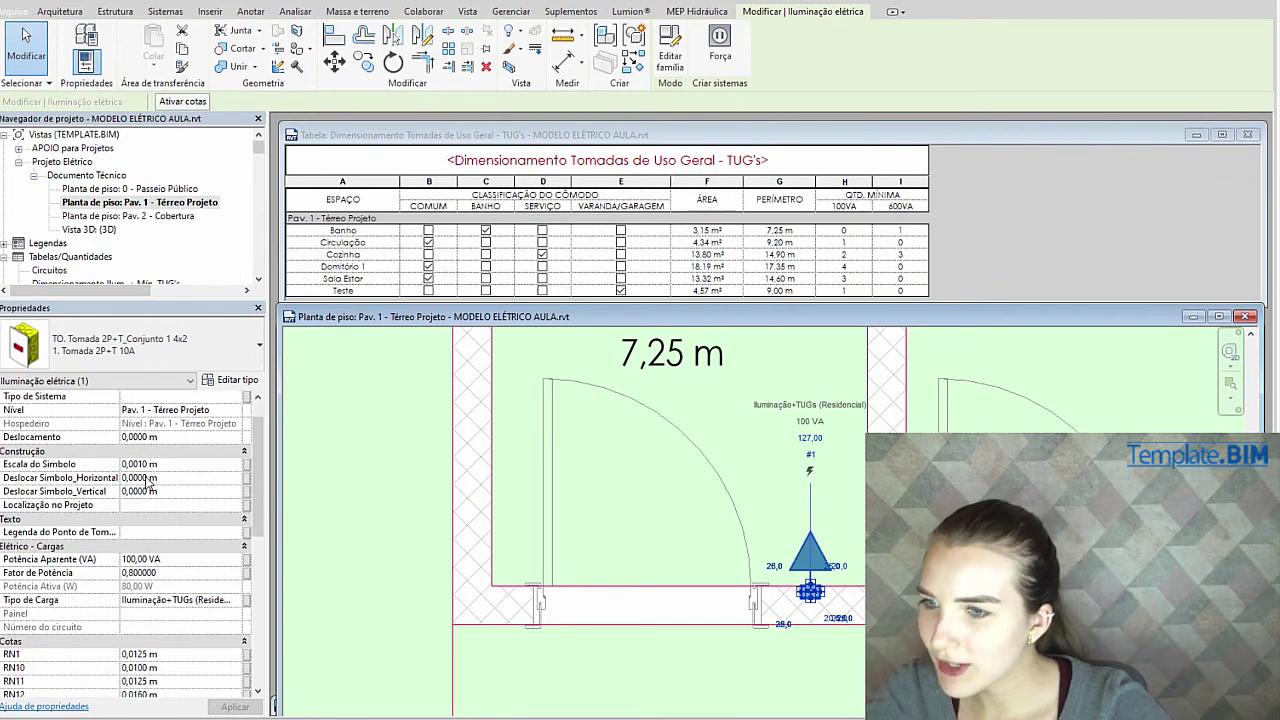
left_click(145, 518)
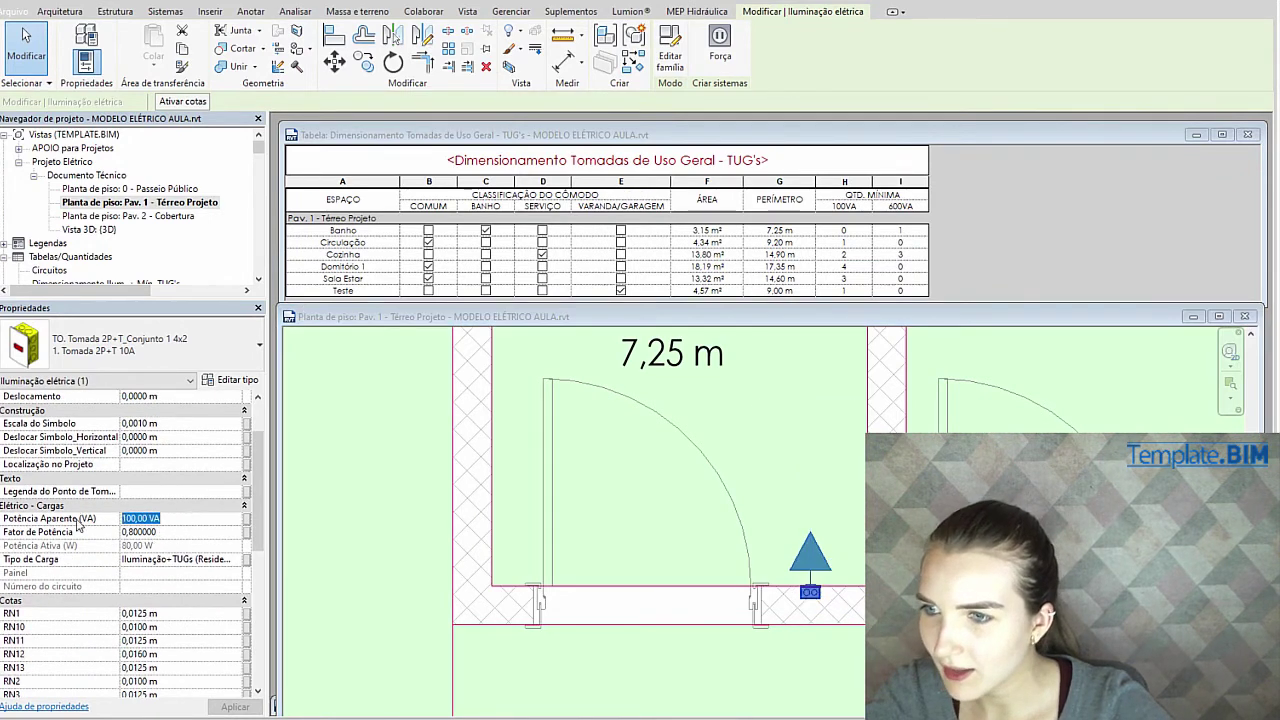
type("600")
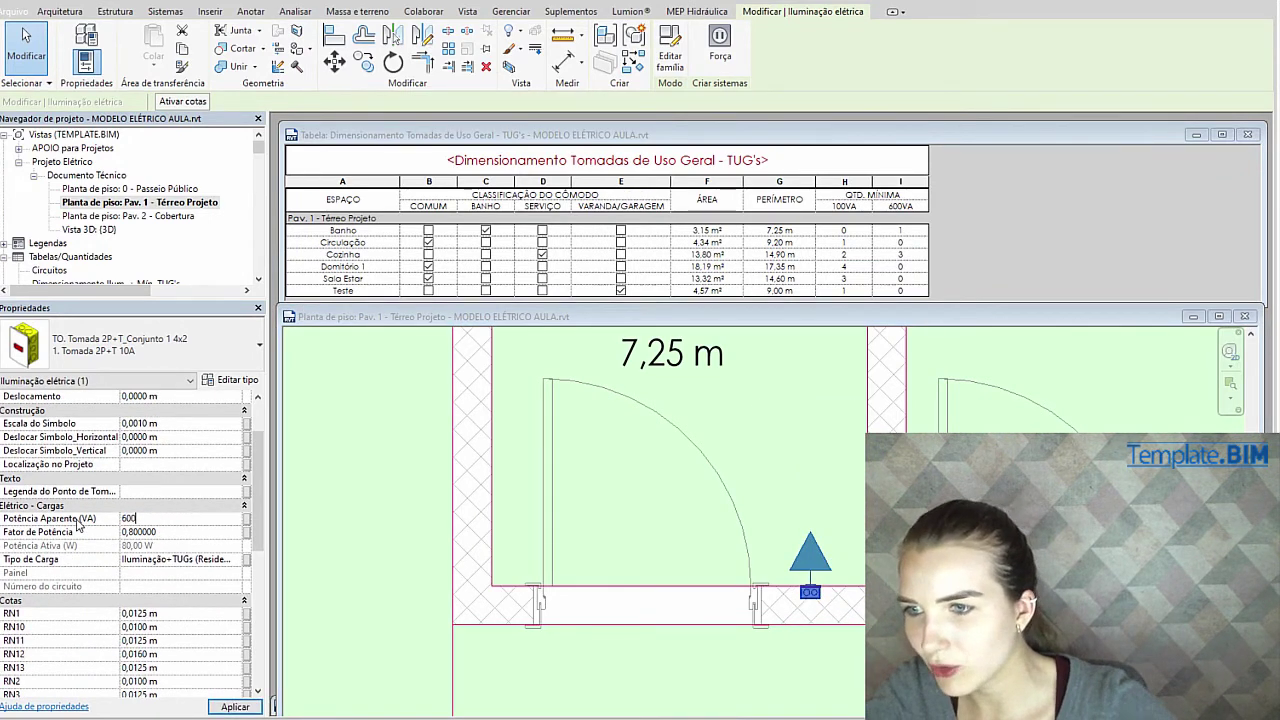
key("Return")
left_click(210, 548)
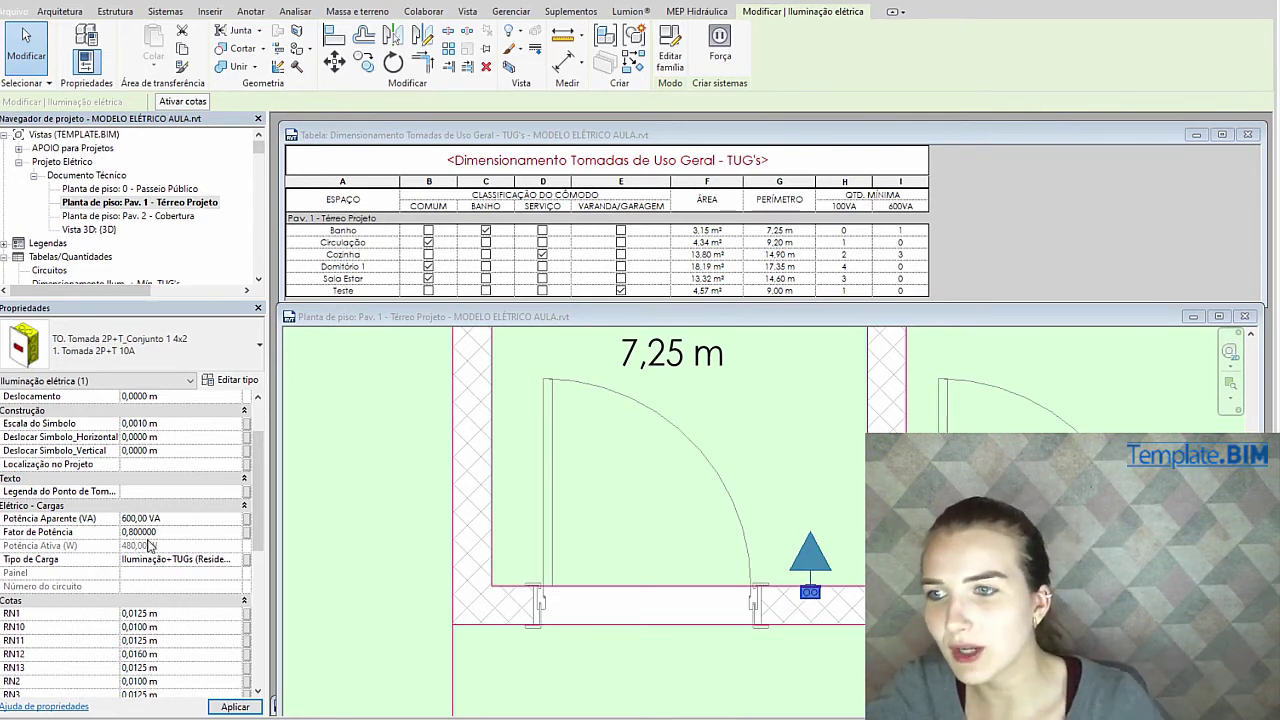
scroll(150, 545, "up", 3)
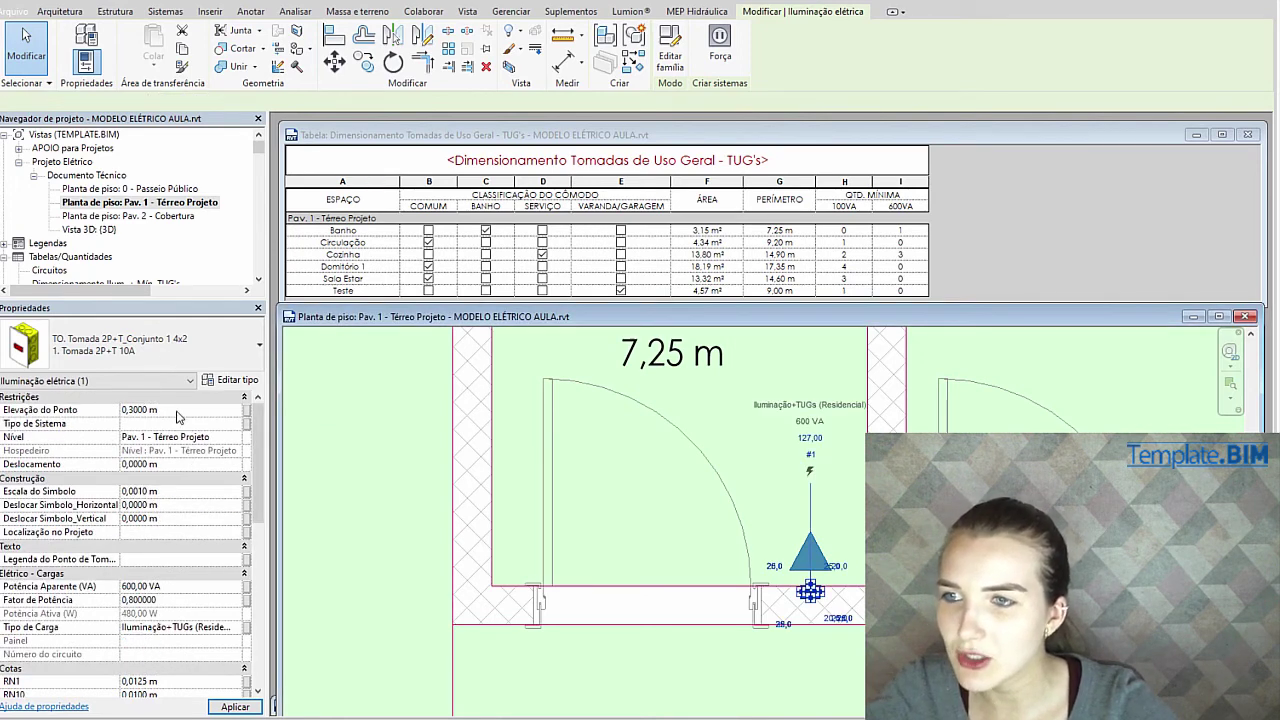
left_click(189, 345)
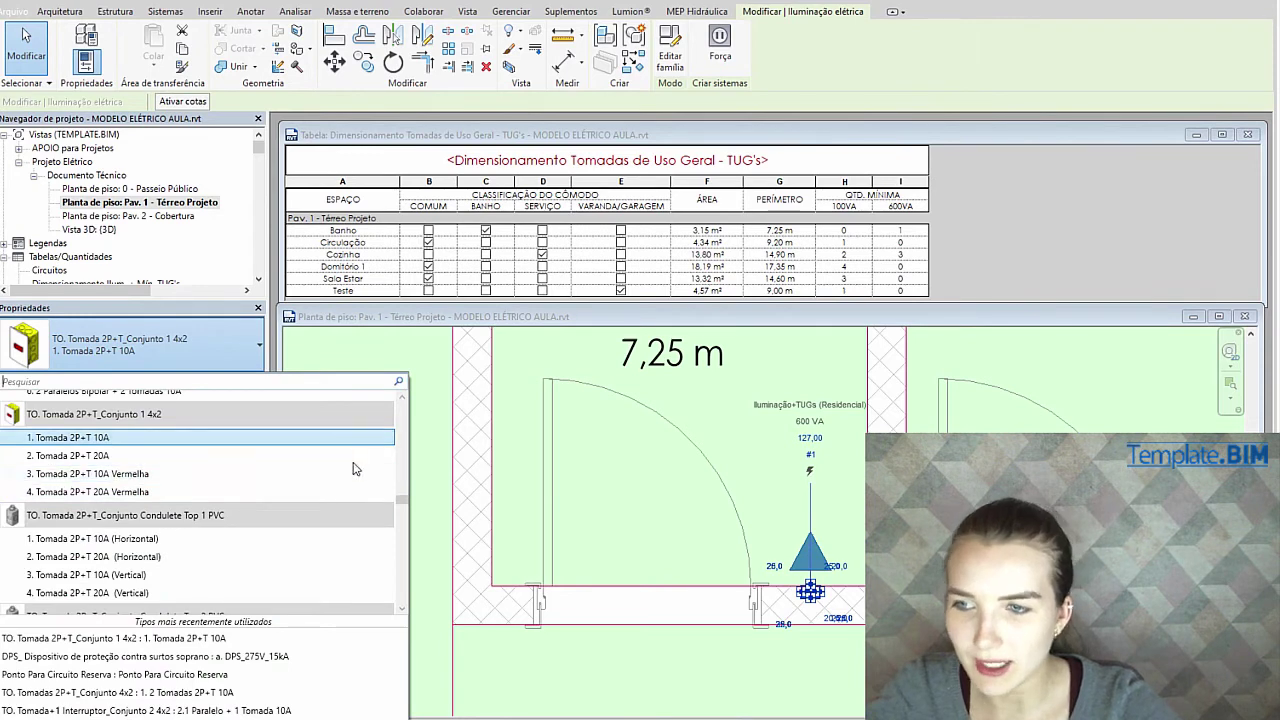
left_click(634, 508)
Set the Banho outlet's point elevation (Elevação do Ponto) to 1,10 m
scroll(634, 508, "down", 3)
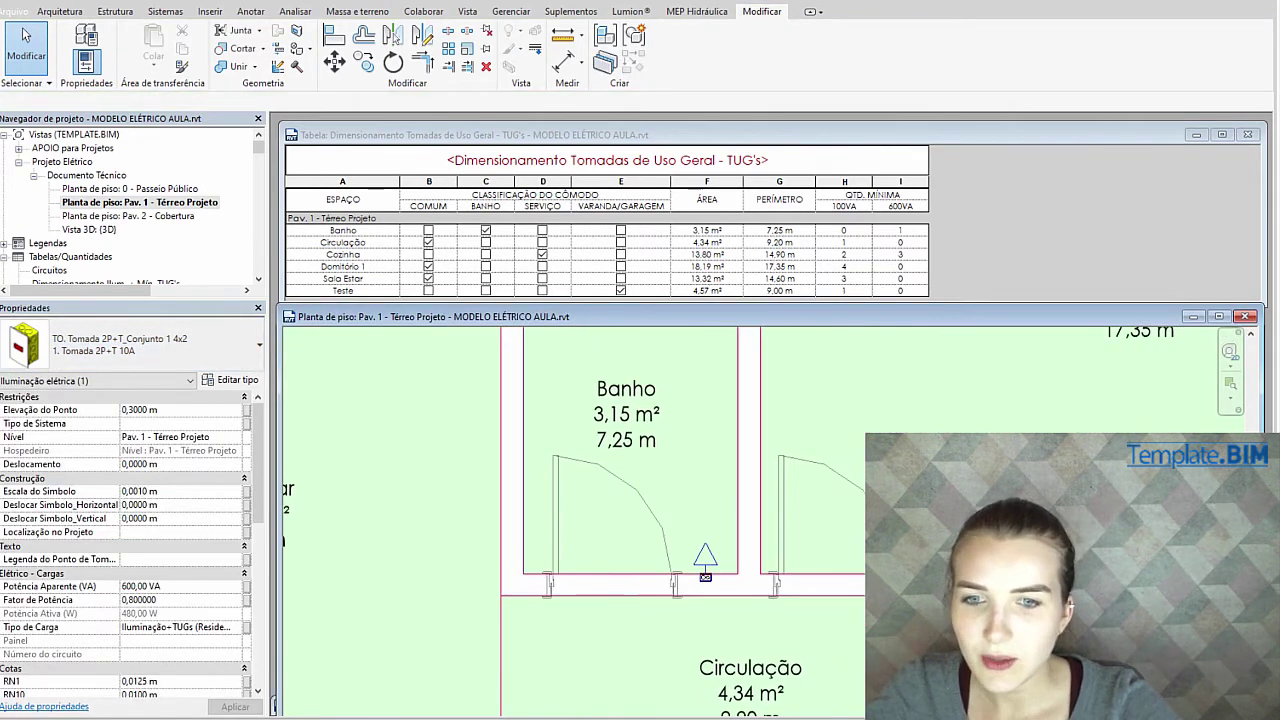
left_click(705, 565)
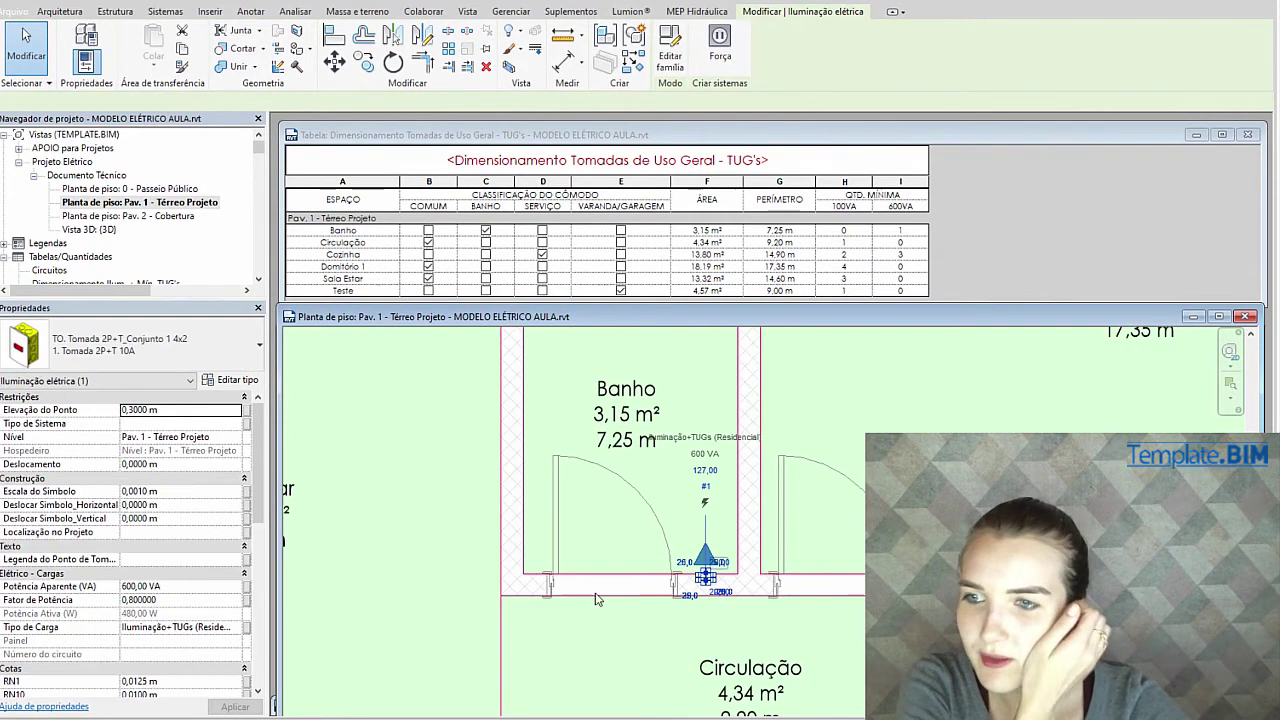
left_click(201, 411)
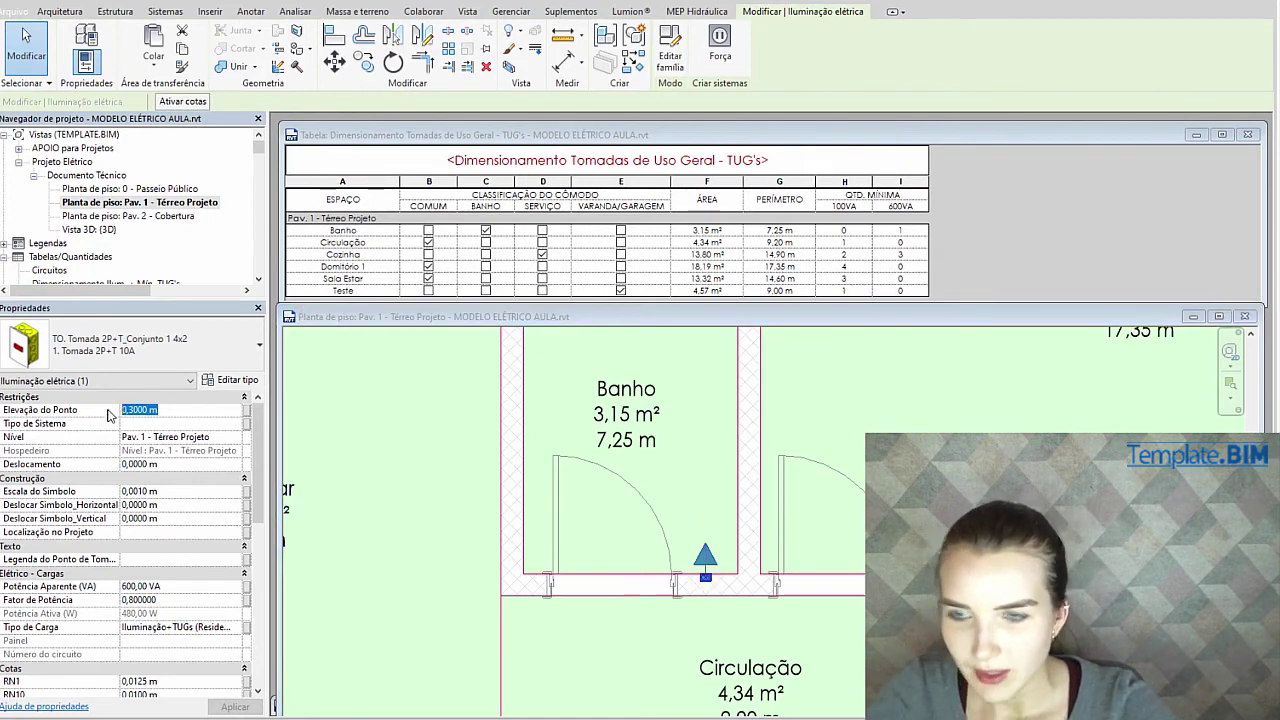
type("1,2")
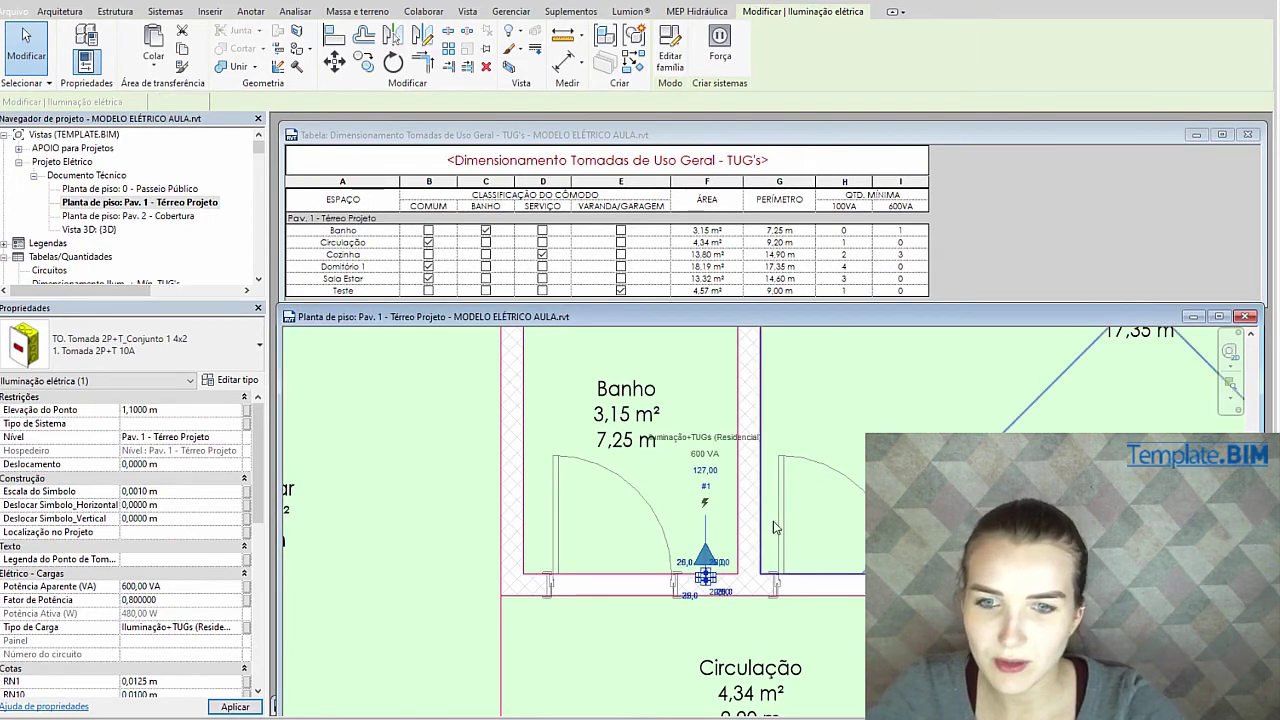
left_click(821, 521)
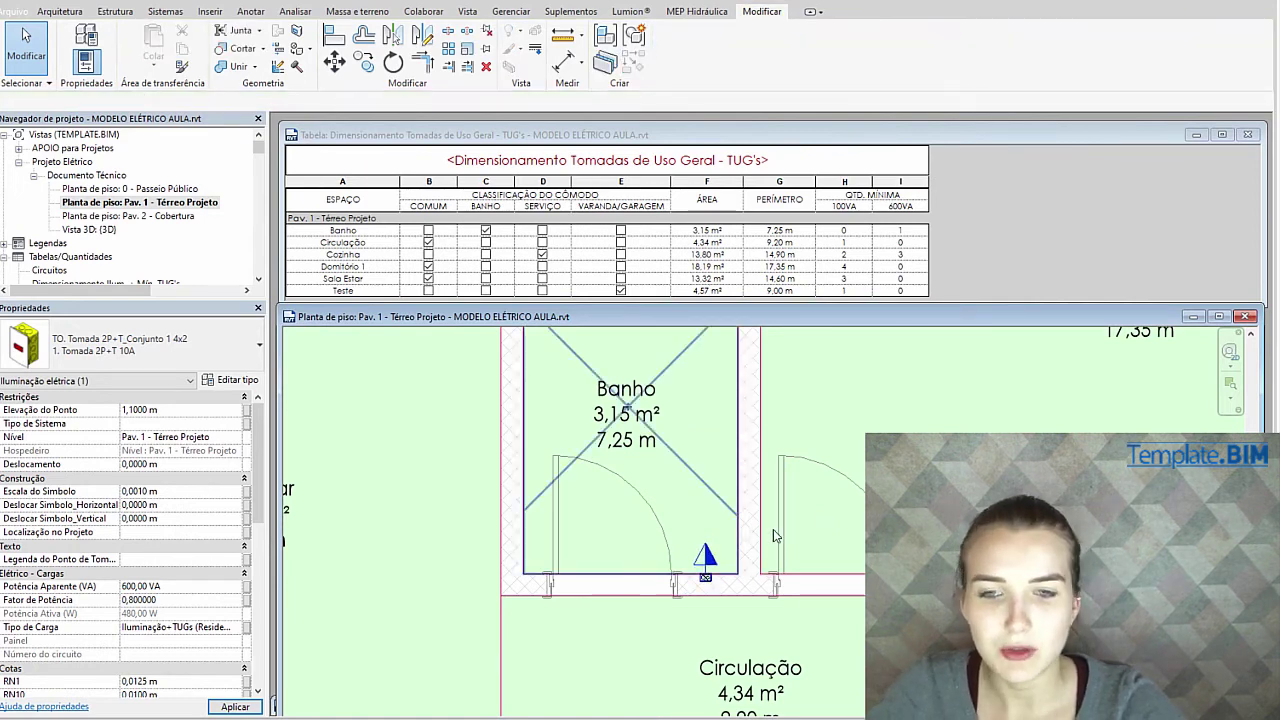
Place two Tomada 2P+T 10A outlets on the lower wall of Domitório 1, to the right of its door
middle_click_drag(790, 530, 606, 546)
scroll(606, 546, "up", 1)
scroll(606, 546, "down", 2)
key("Escape")
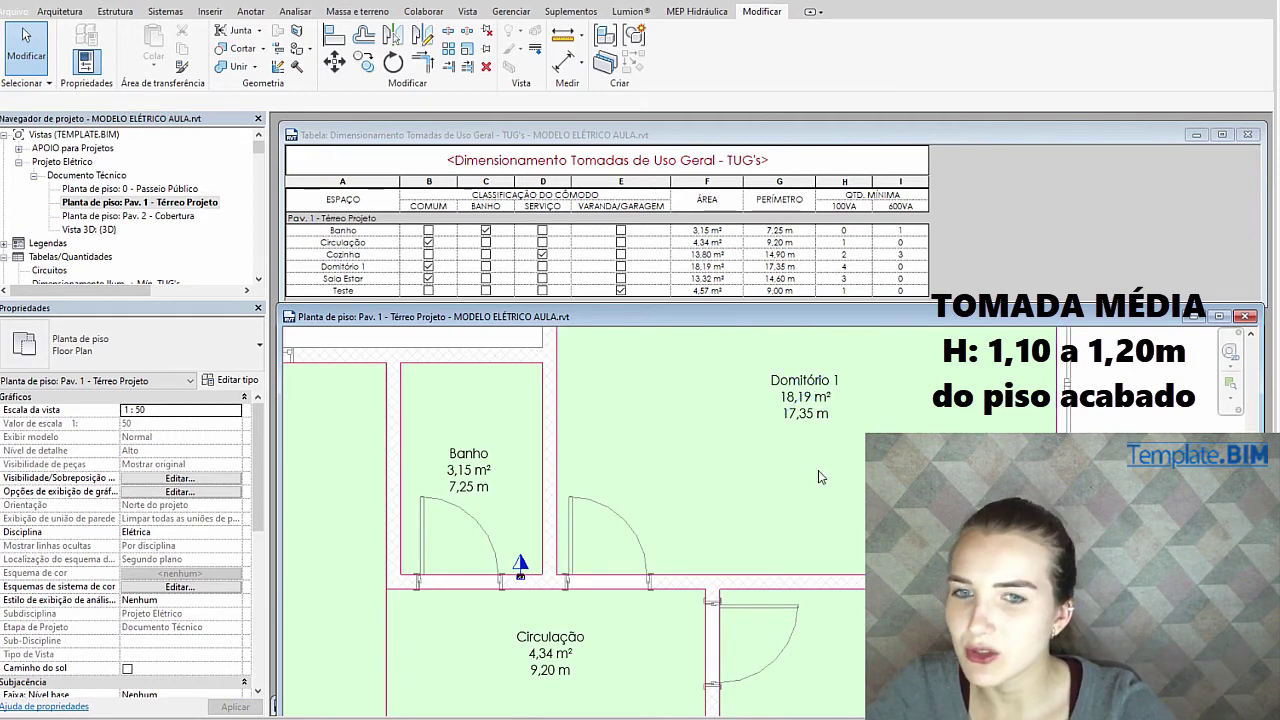
middle_click_drag(955, 467, 793, 540)
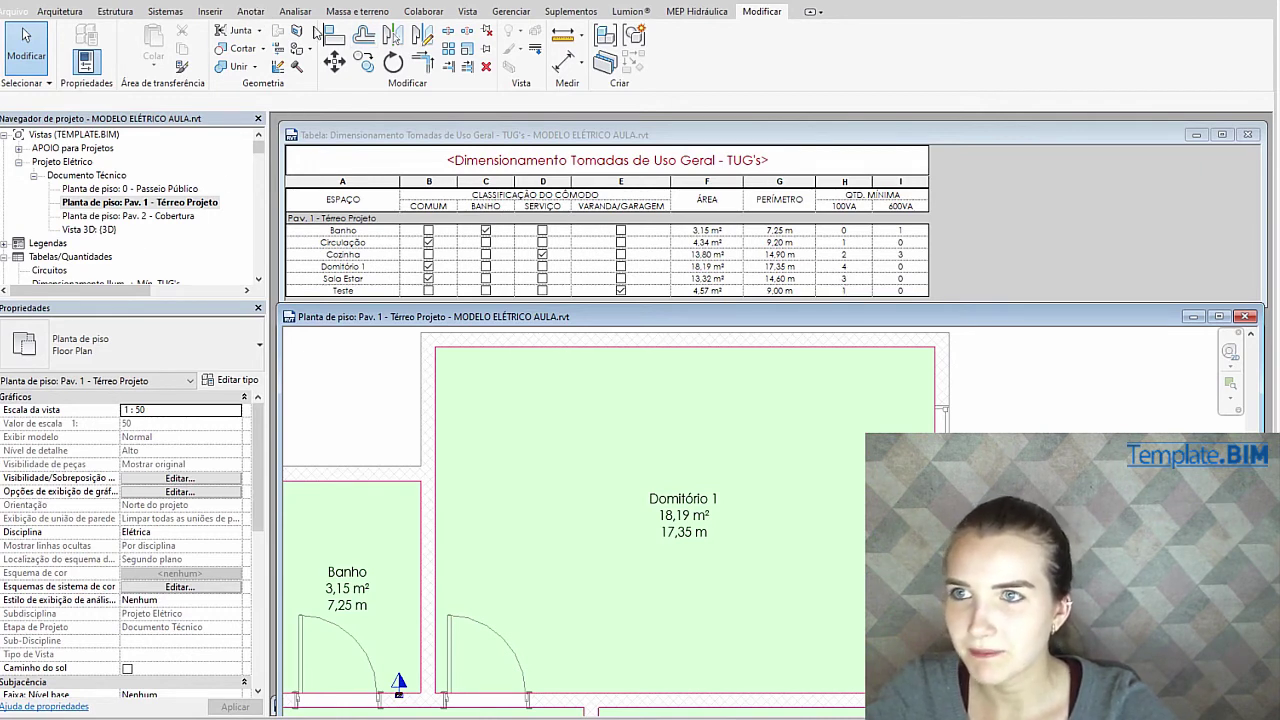
left_click(165, 11)
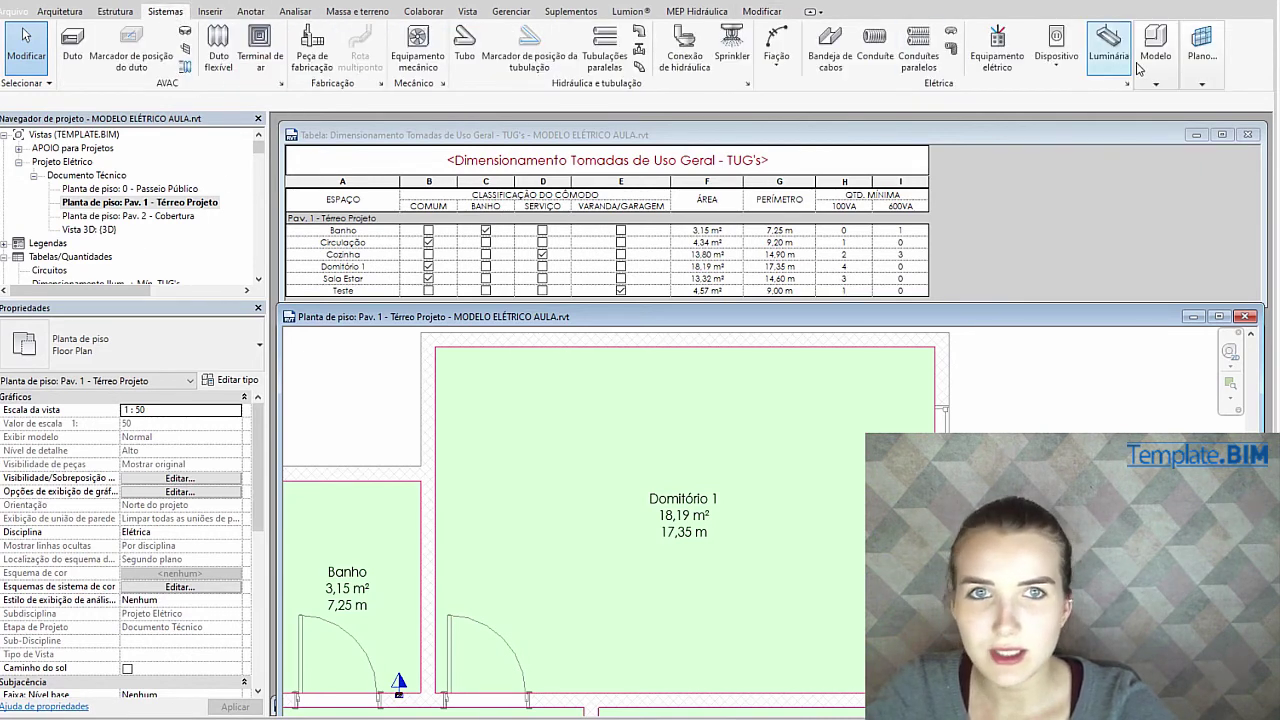
left_click(1056, 62)
left_click(1070, 92)
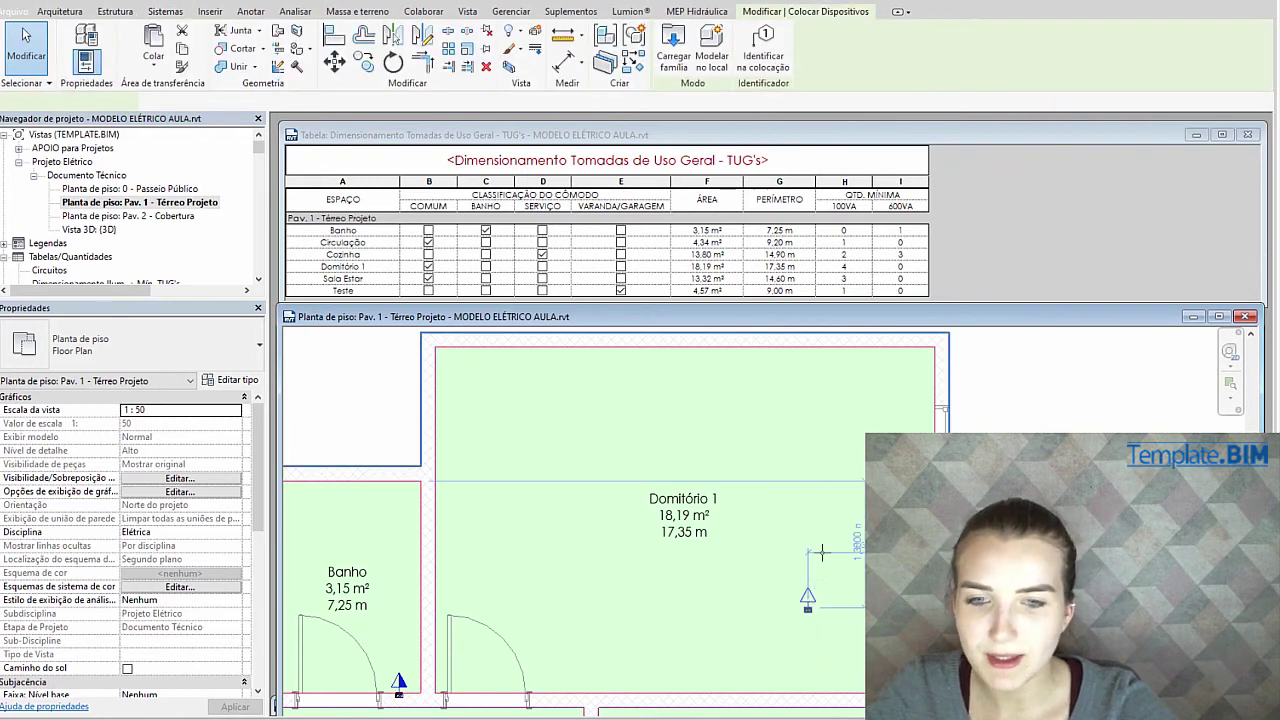
middle_click_drag(841, 655, 858, 580)
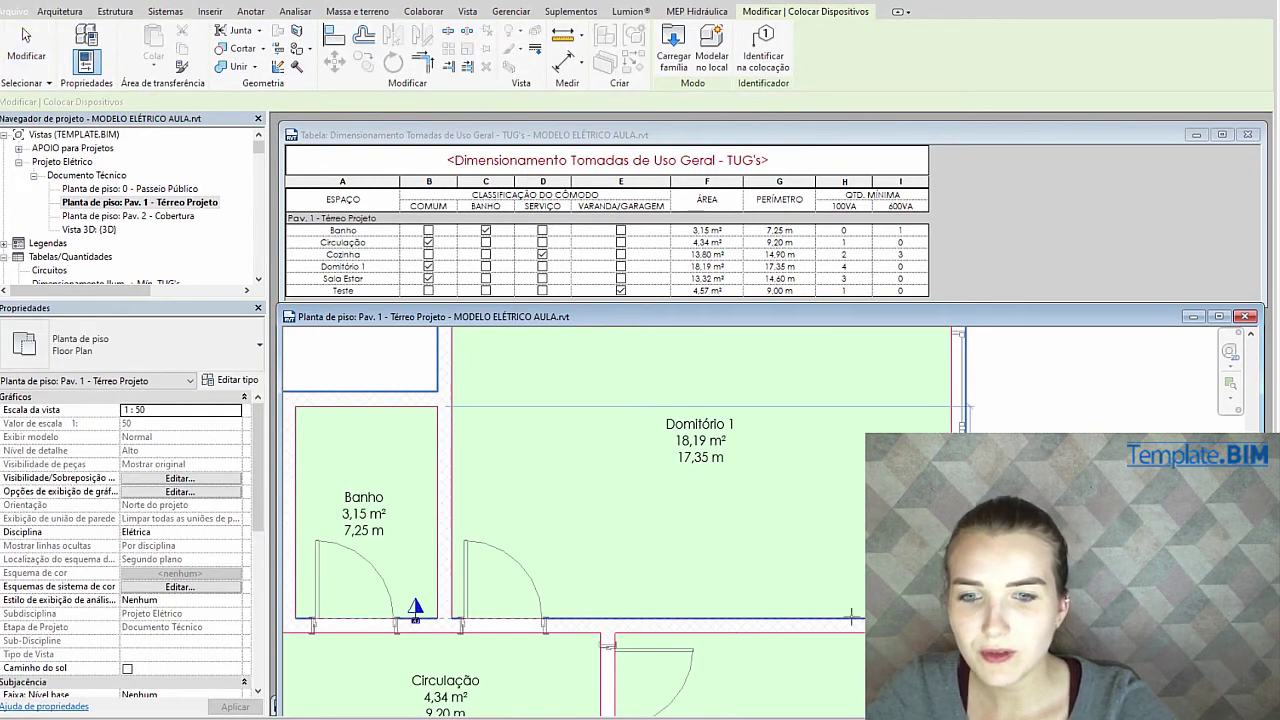
Place two more Tomada 2P+T 10A outlets on the upper wall of Domitório 1, rotating the right one to face into the room
key("space")
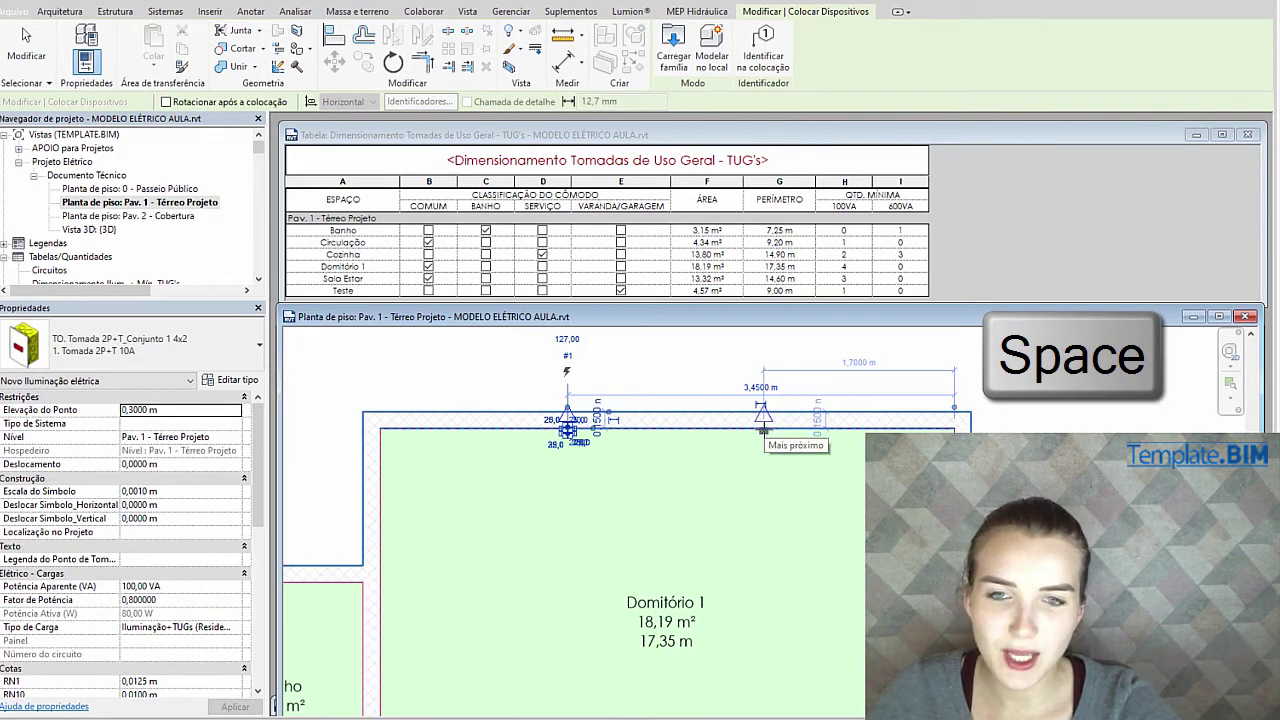
key("space")
key("space")
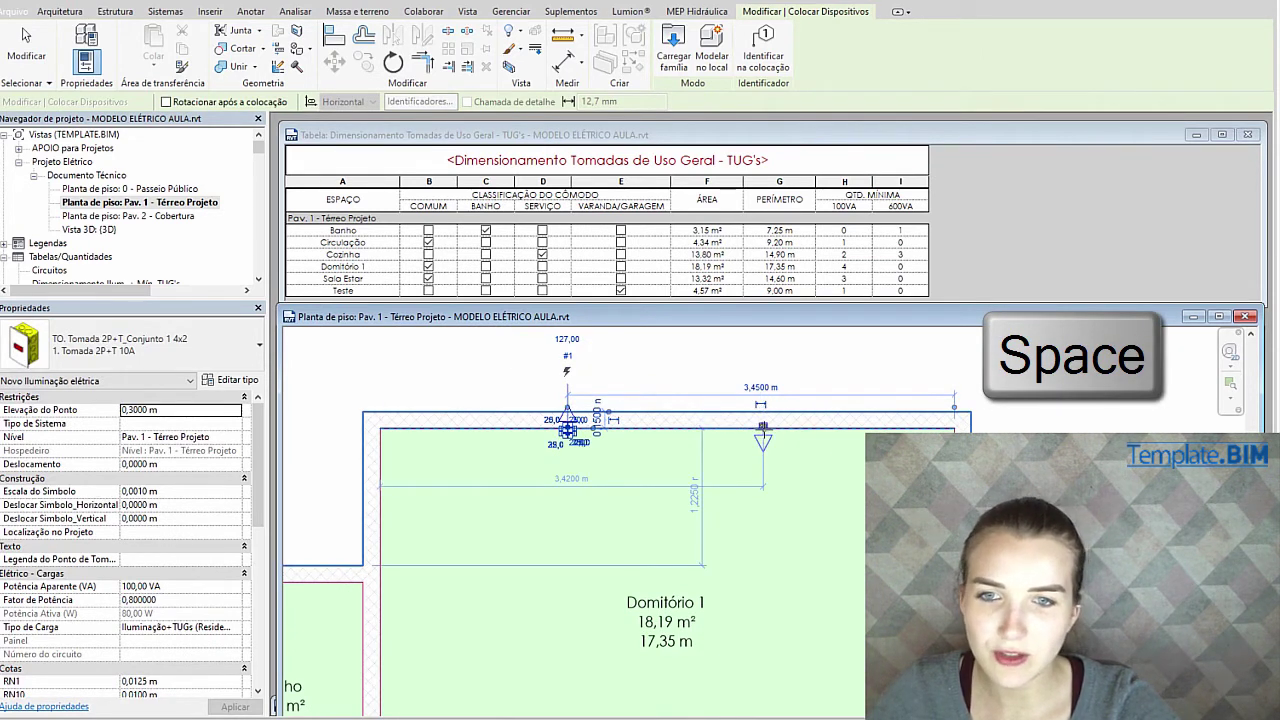
left_click(567, 425)
scroll(570, 400, "up", 2)
key("Escape")
key("Escape")
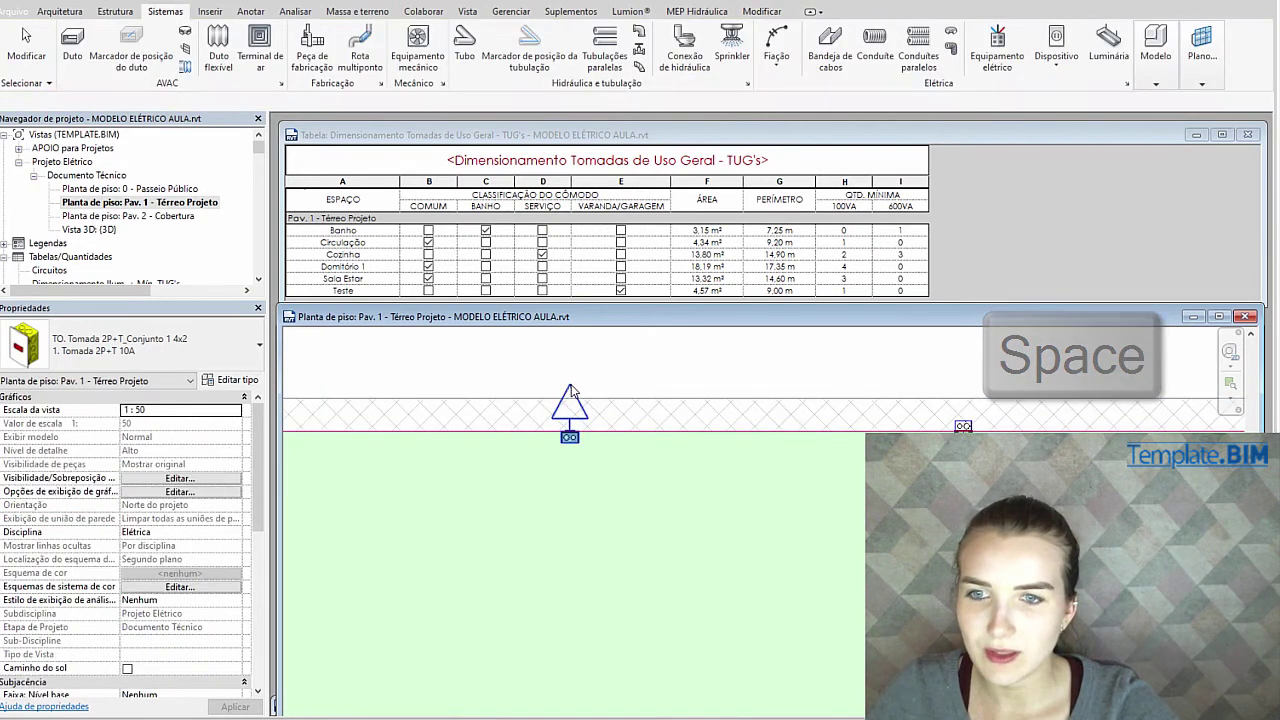
Rotate the left outlet on the upper wall so that its symbol faces into Domitório 1
left_click(570, 425)
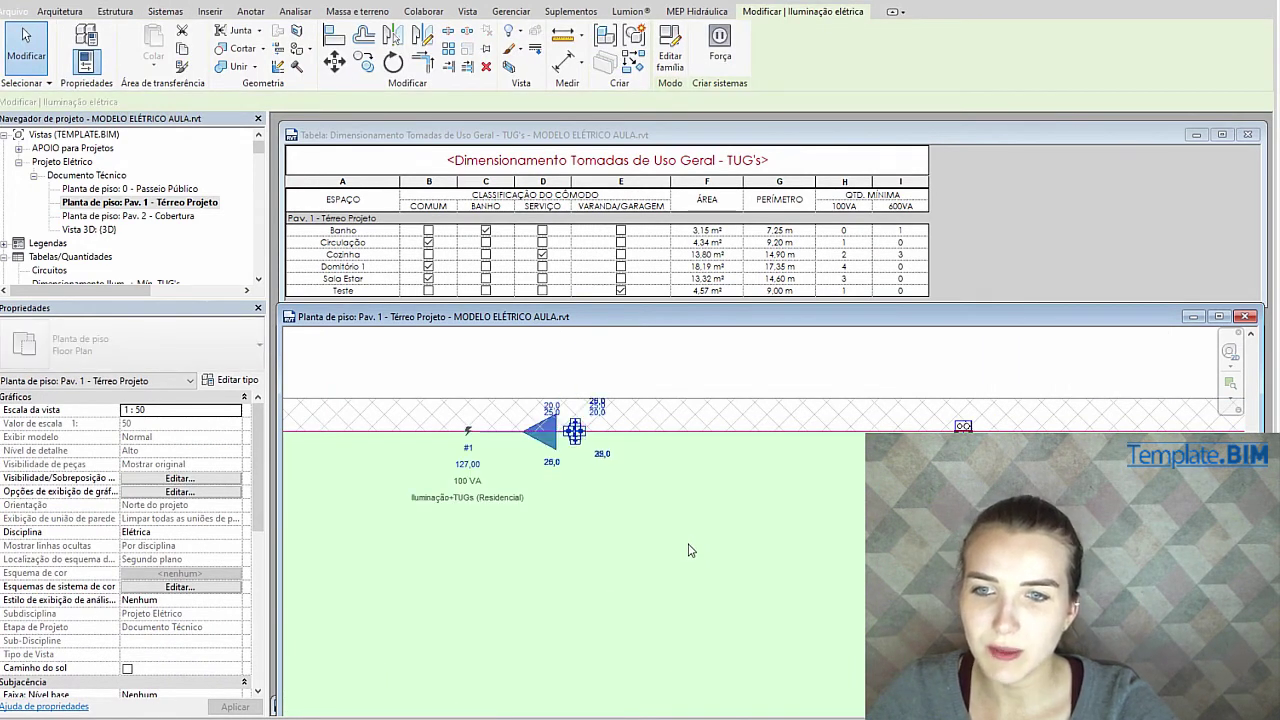
key("space")
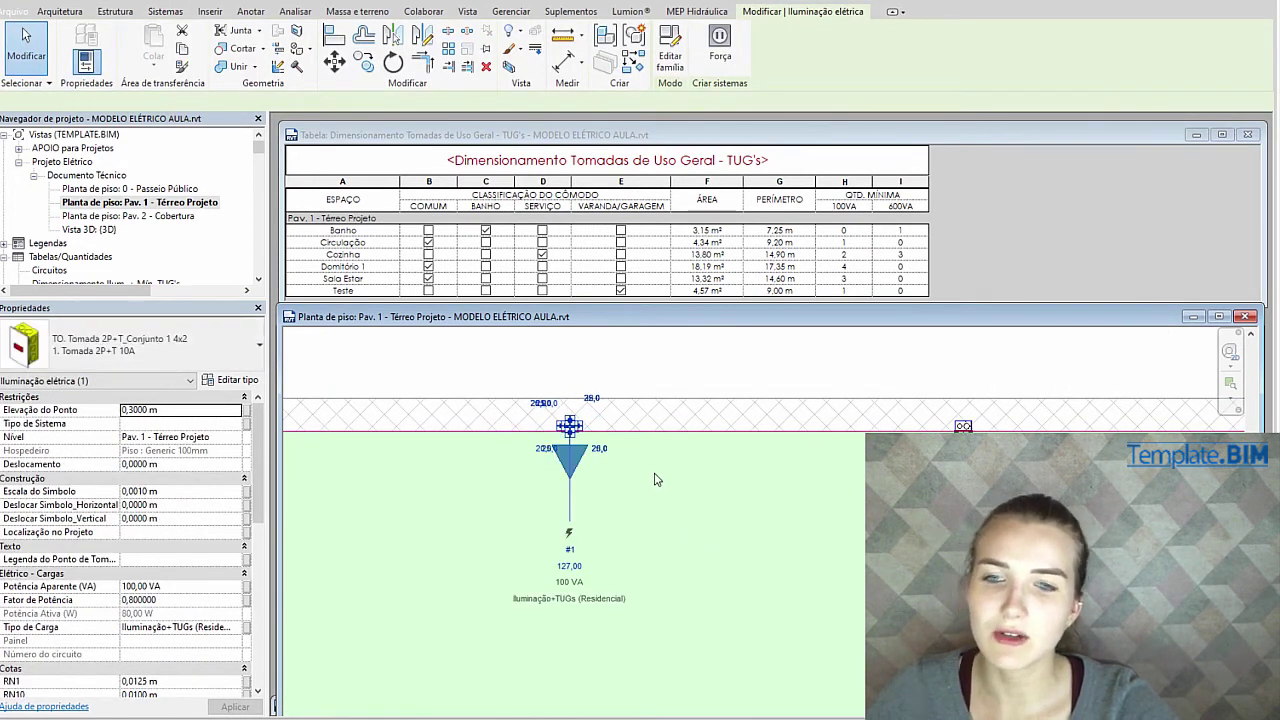
key("Escape")
scroll(655, 480, "down", 4)
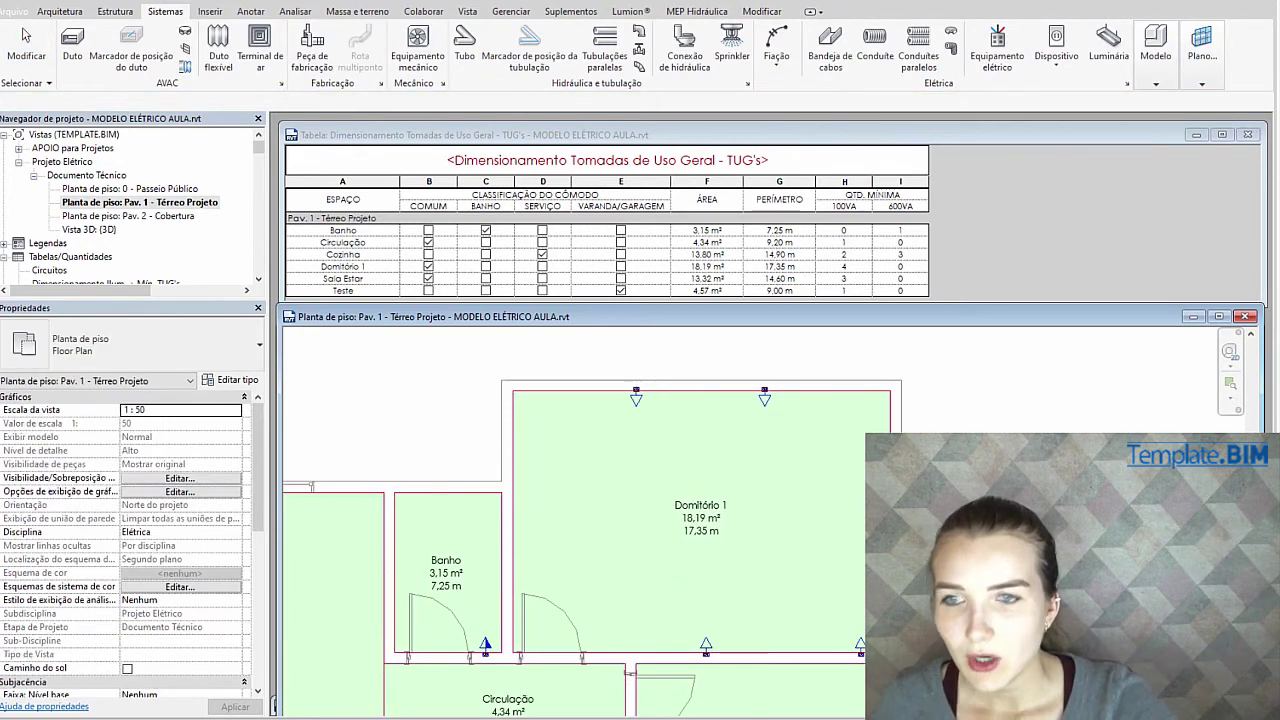
middle_click_drag(655, 560, 643, 475)
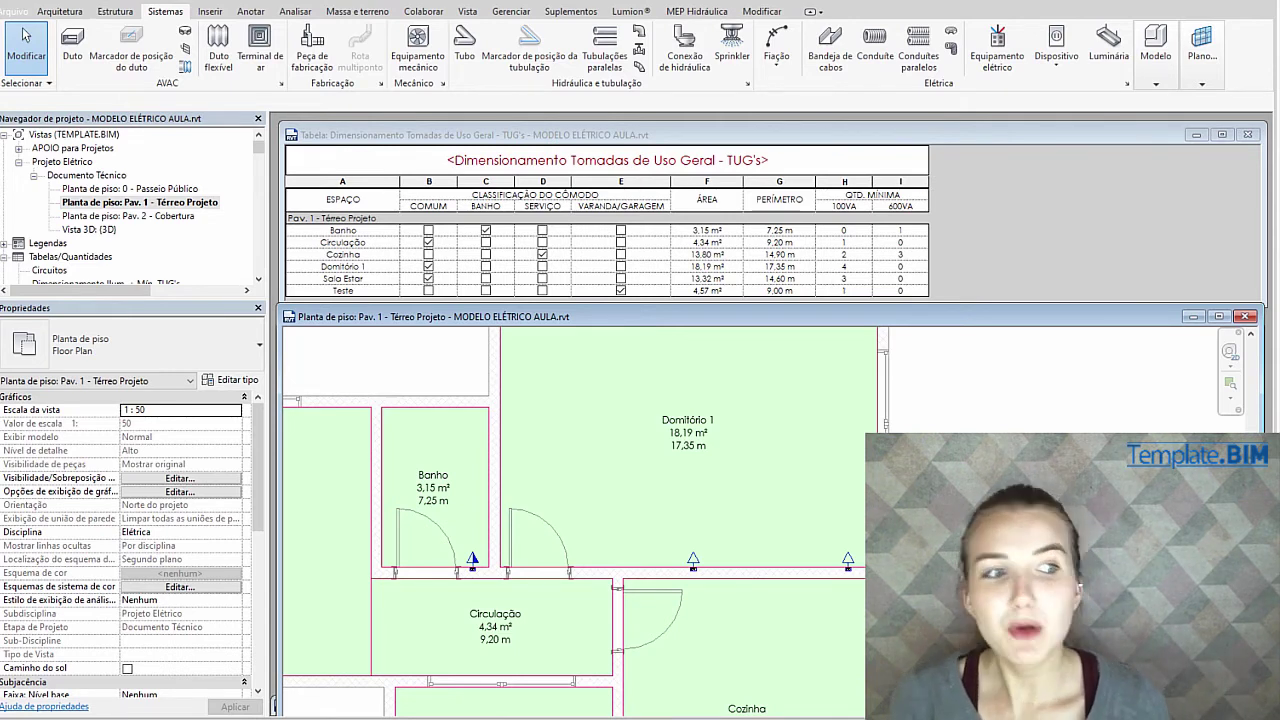
middle_click_drag(746, 548, 705, 601)
middle_click_drag(745, 505, 743, 503)
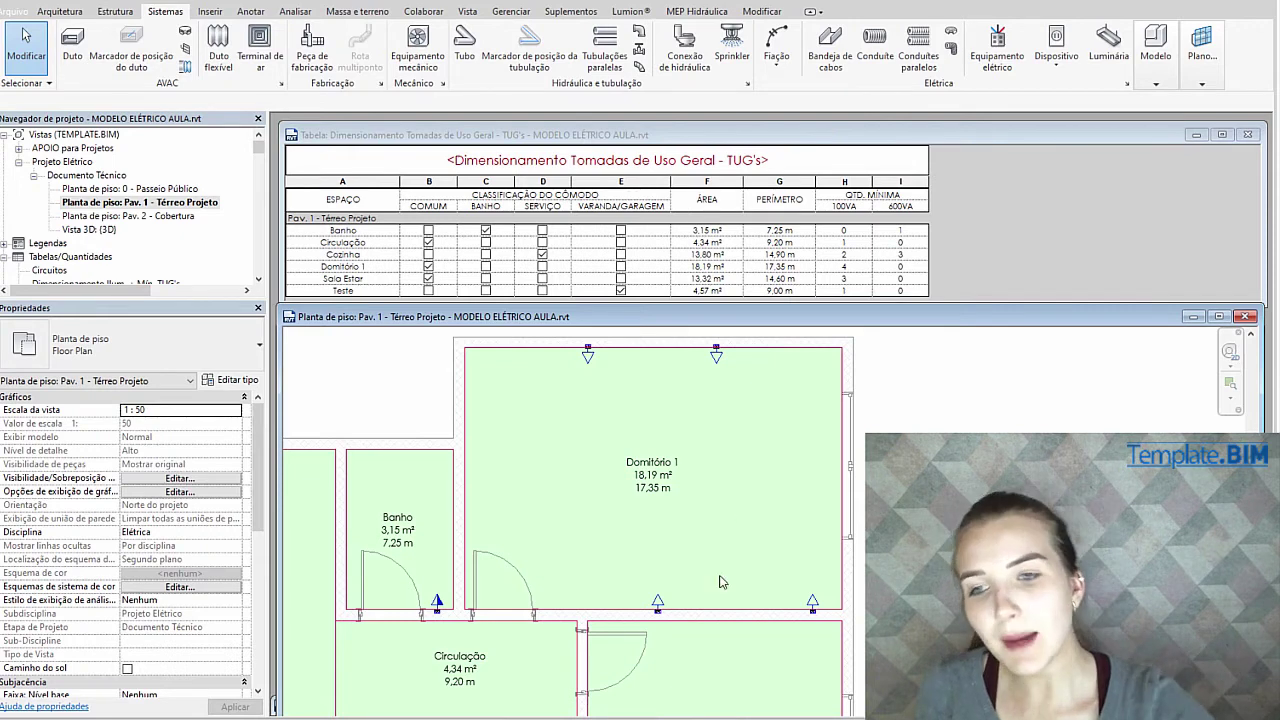
middle_click_drag(745, 501, 731, 530)
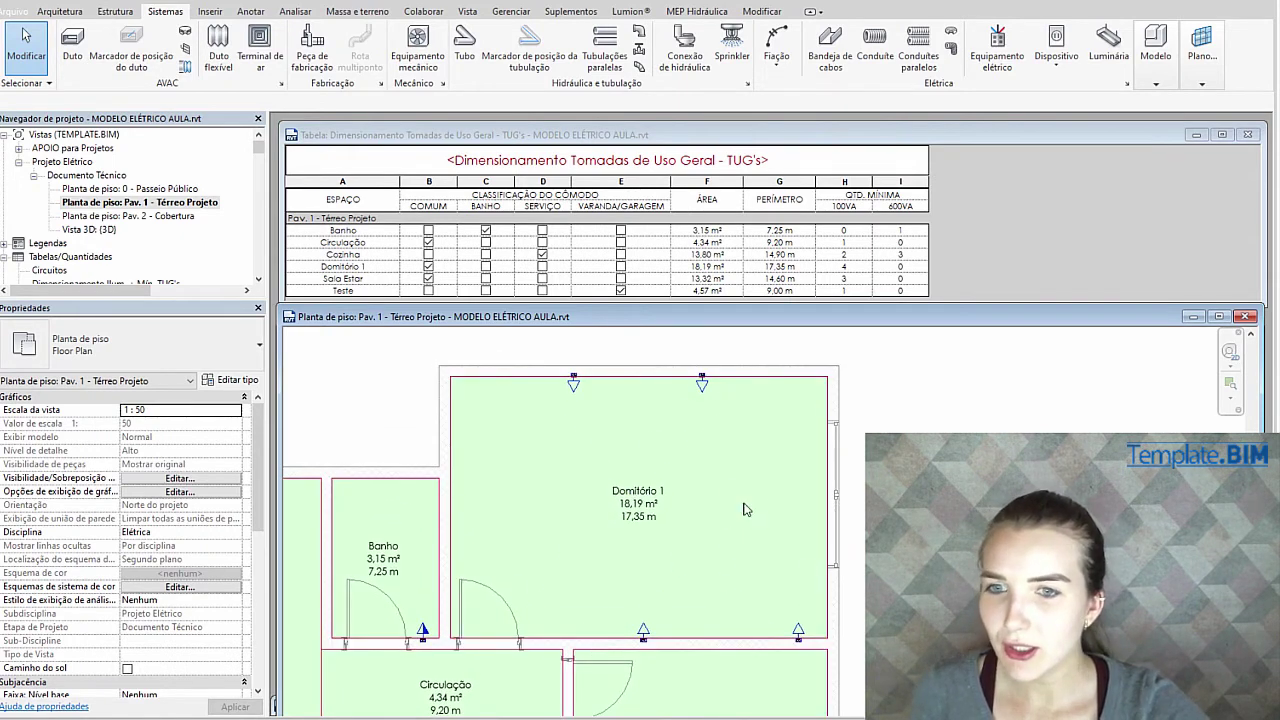
middle_click_drag(754, 488, 786, 485)
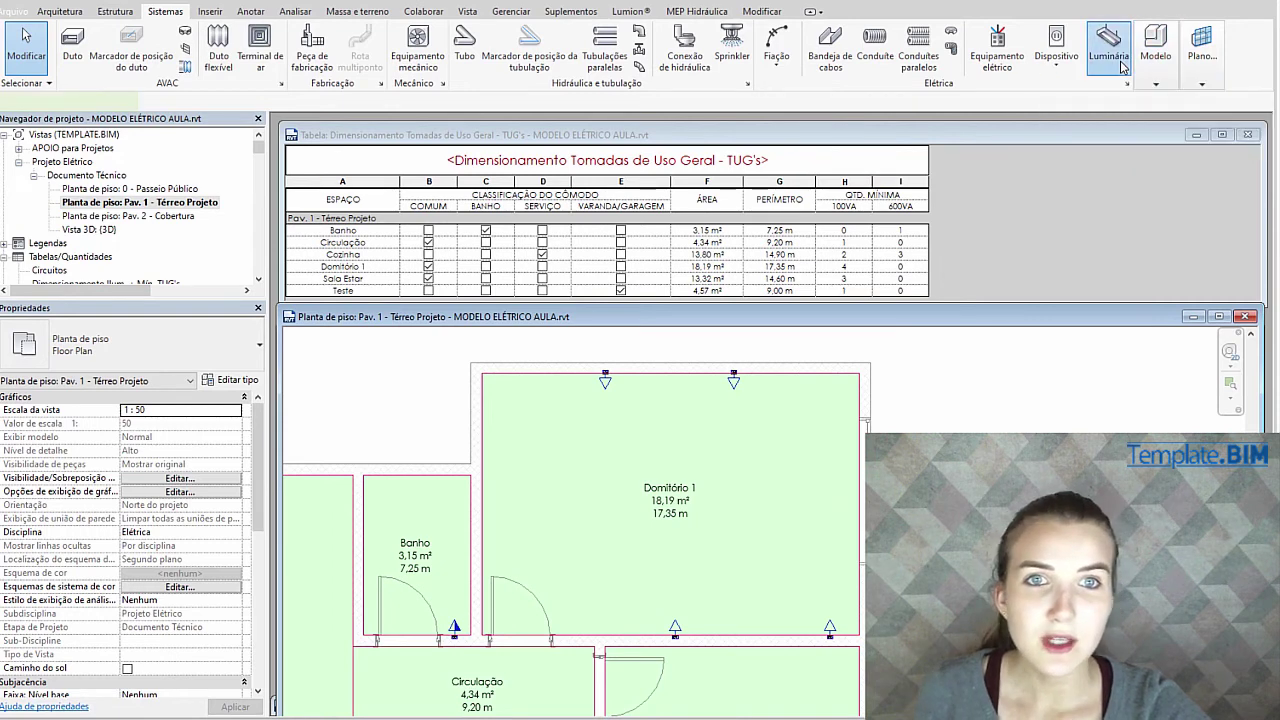
Place a Ponto de Luz no Teto com caixa octogonal Metálico 4x4 luminaire at the centre of Domitório 1
left_click(1108, 50)
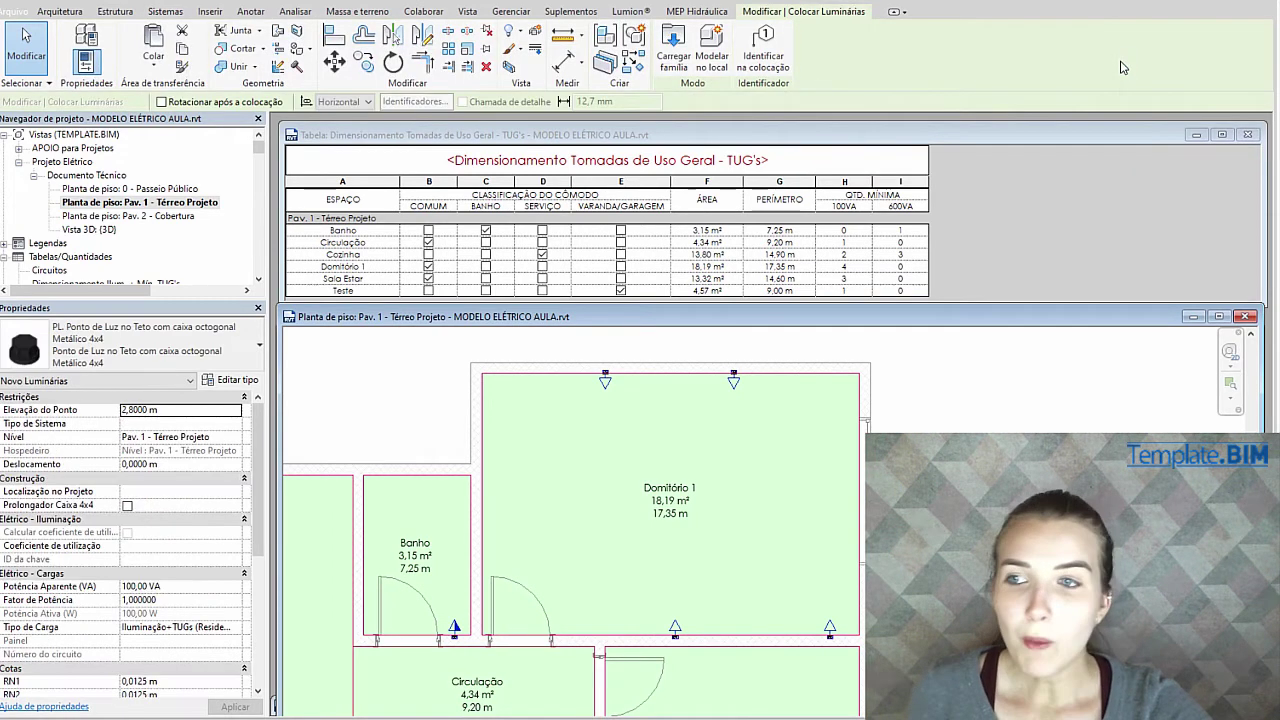
left_click(212, 358)
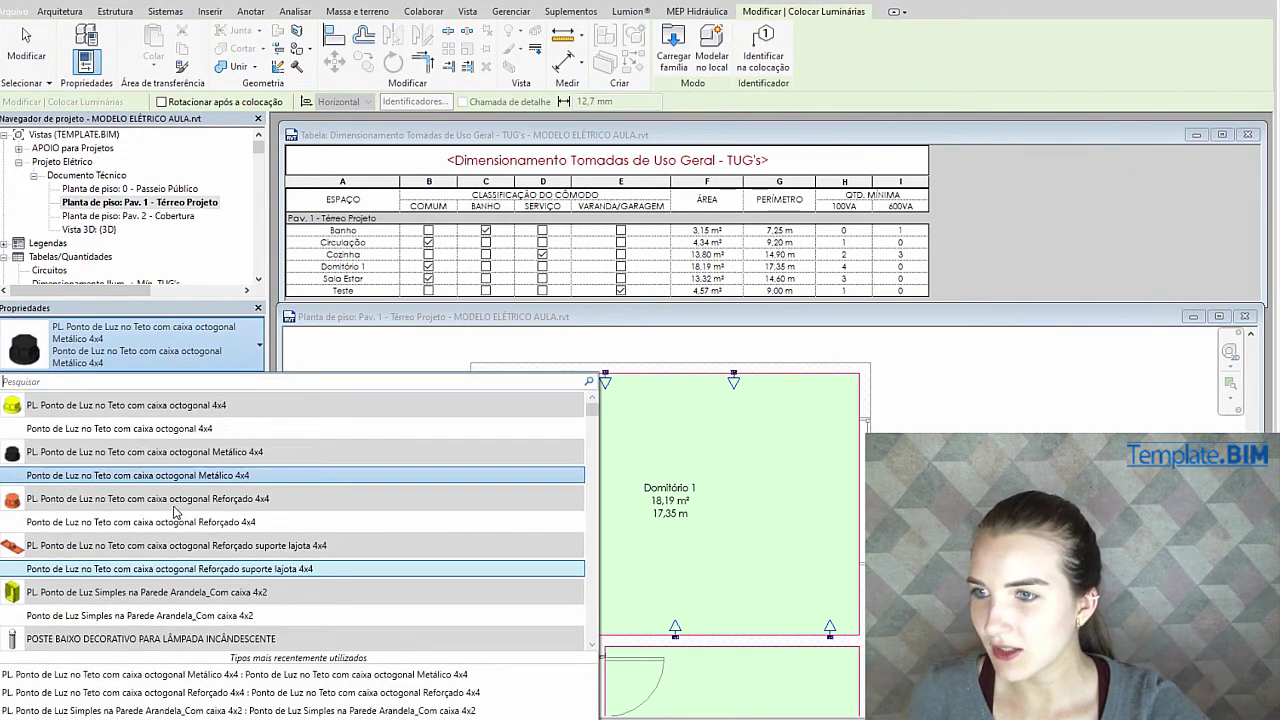
left_click(52, 478)
scroll(642, 508, "up", 4)
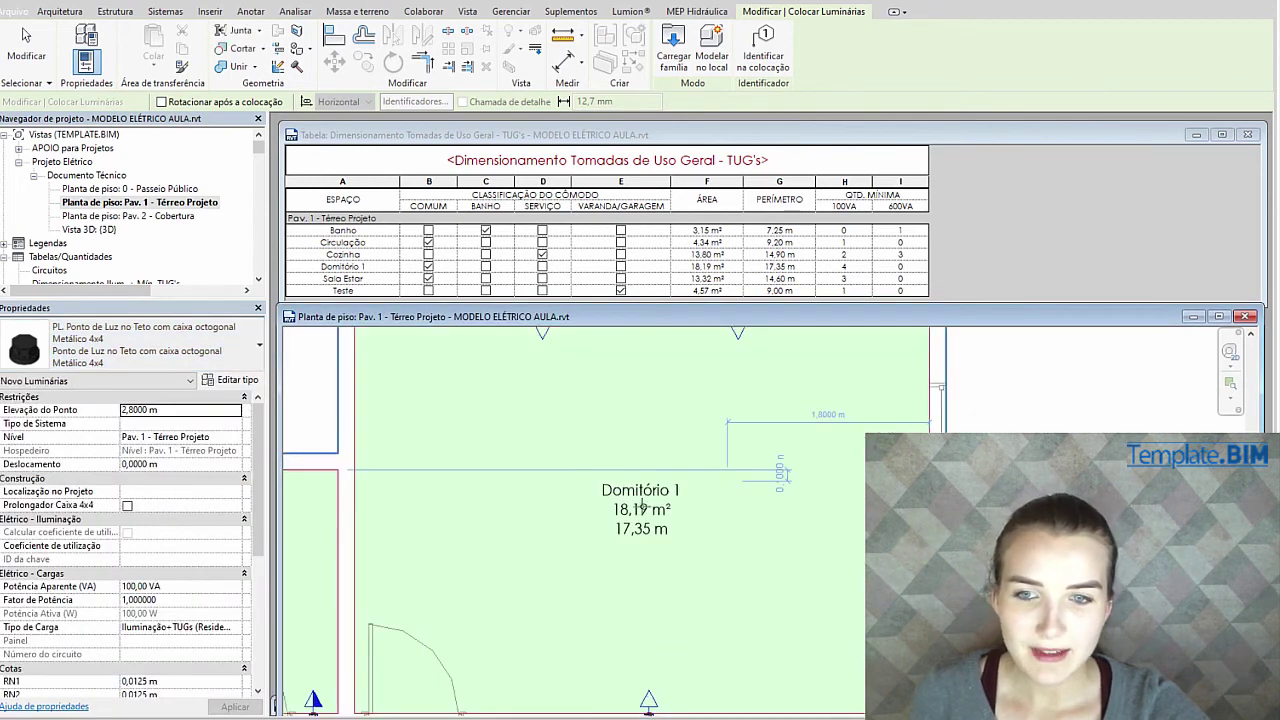
scroll(642, 508, "up", 1)
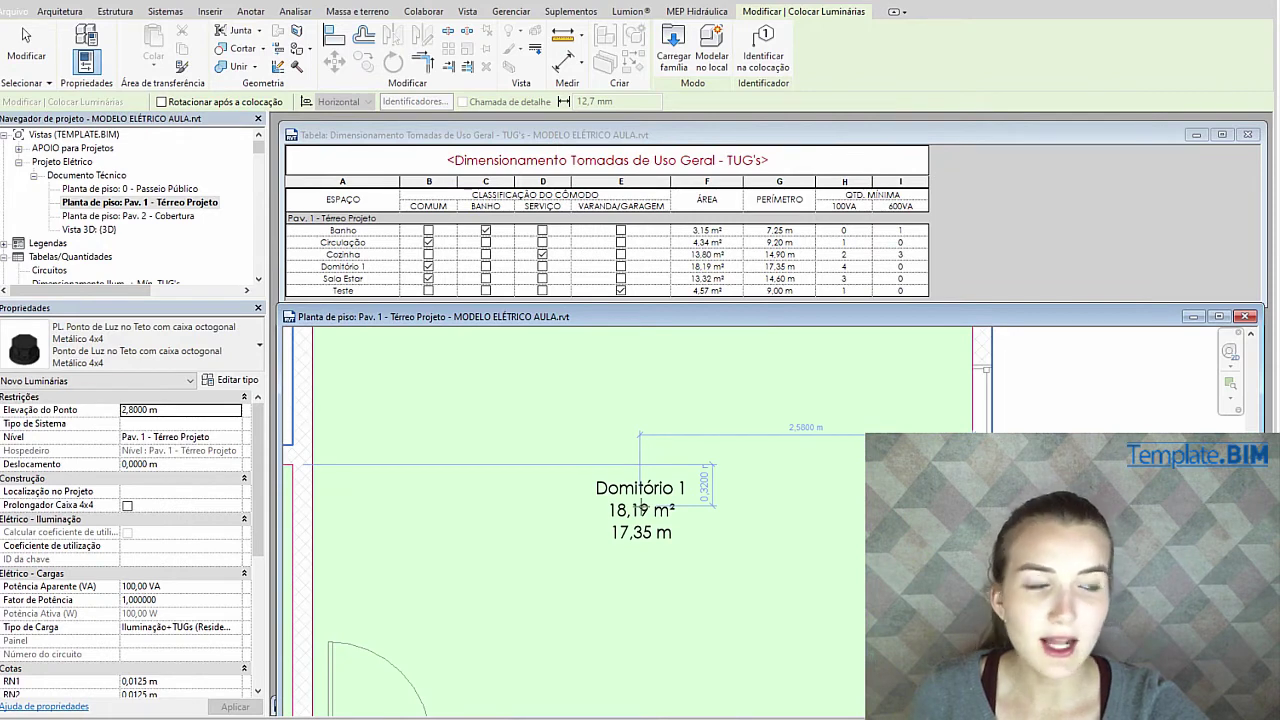
middle_click_drag(662, 537, 714, 458)
scroll(709, 436, "down", 3)
scroll(707, 431, "up", 2)
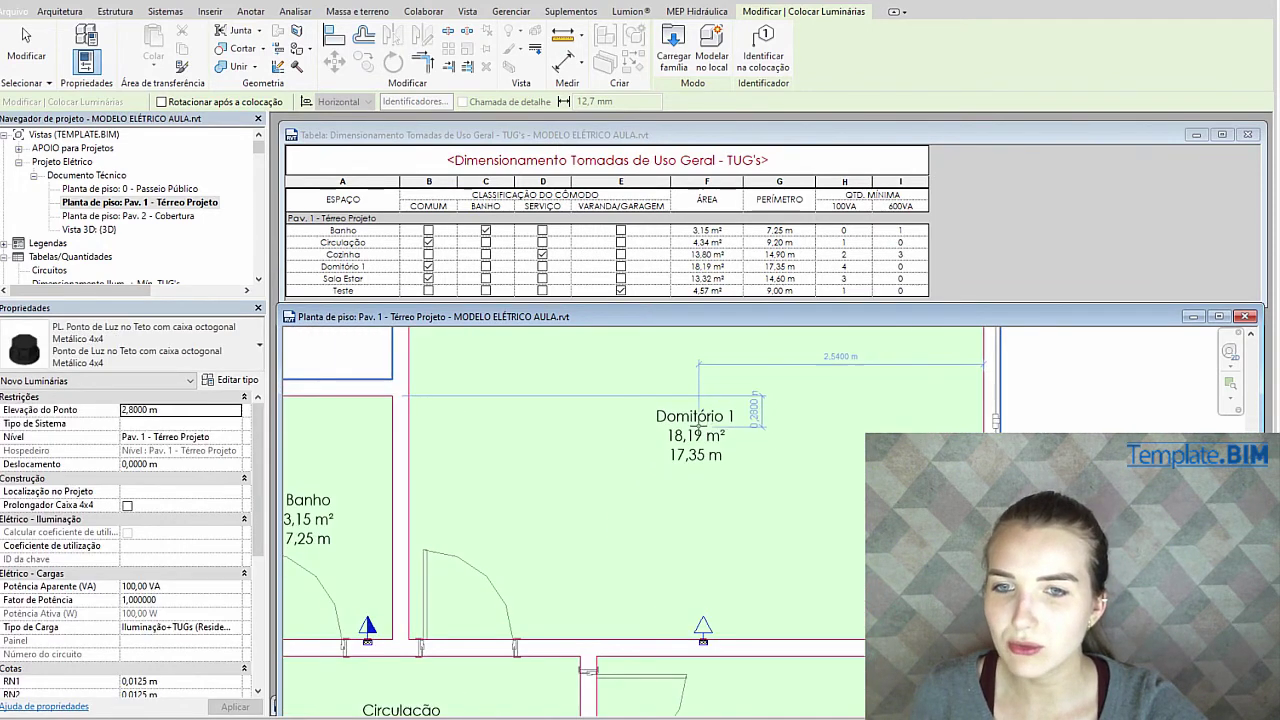
scroll(701, 424, "down", 1)
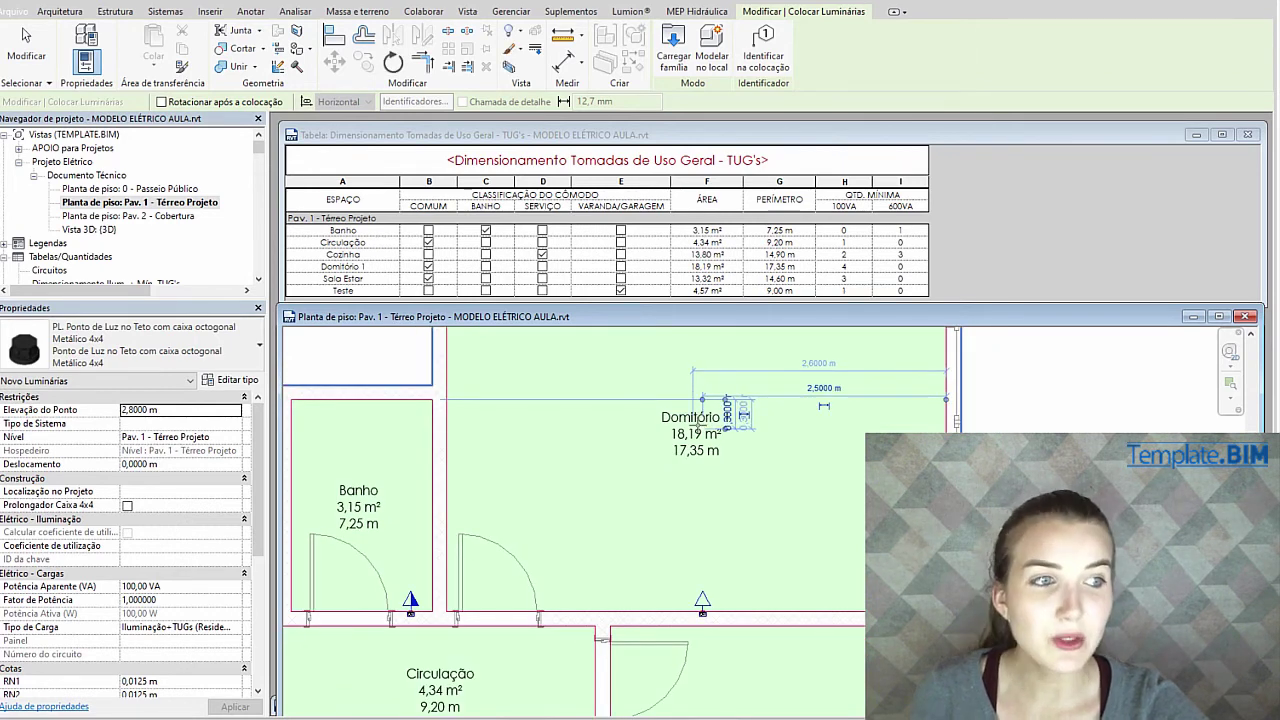
left_click(699, 420)
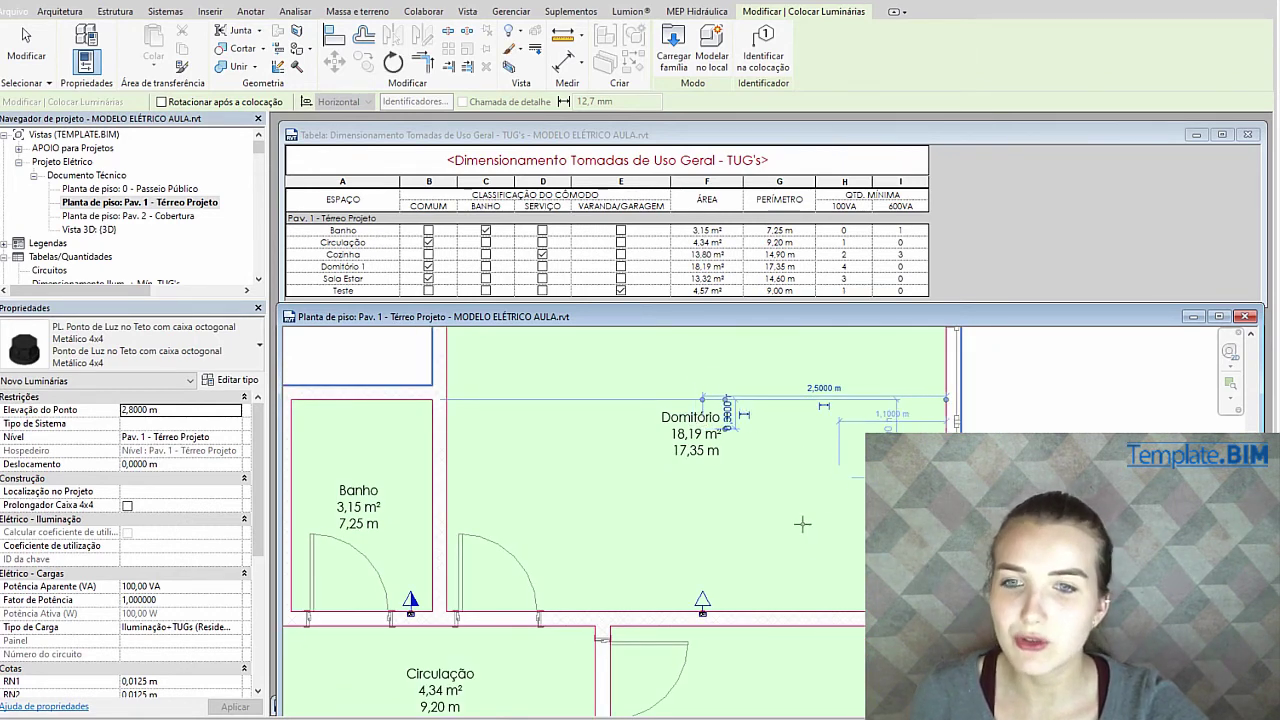
middle_click_drag(838, 501, 773, 508)
scroll(773, 508, "down", 3)
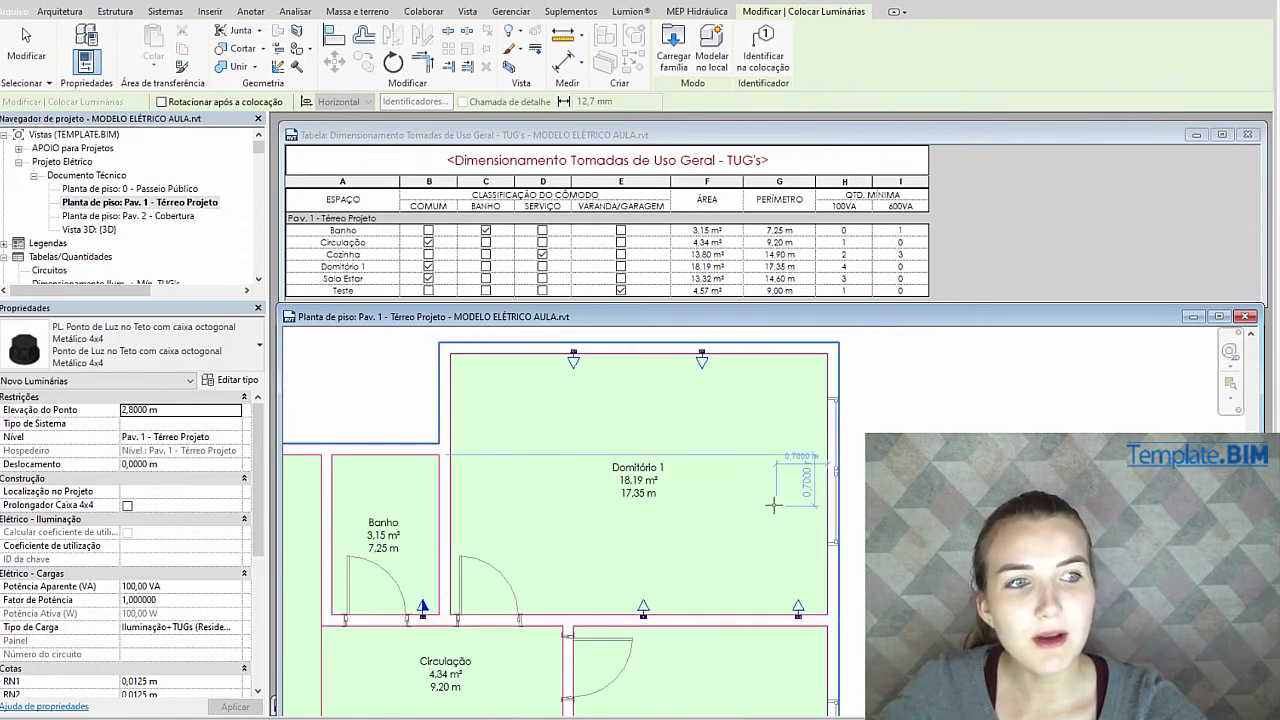
key("Escape")
key("Escape")
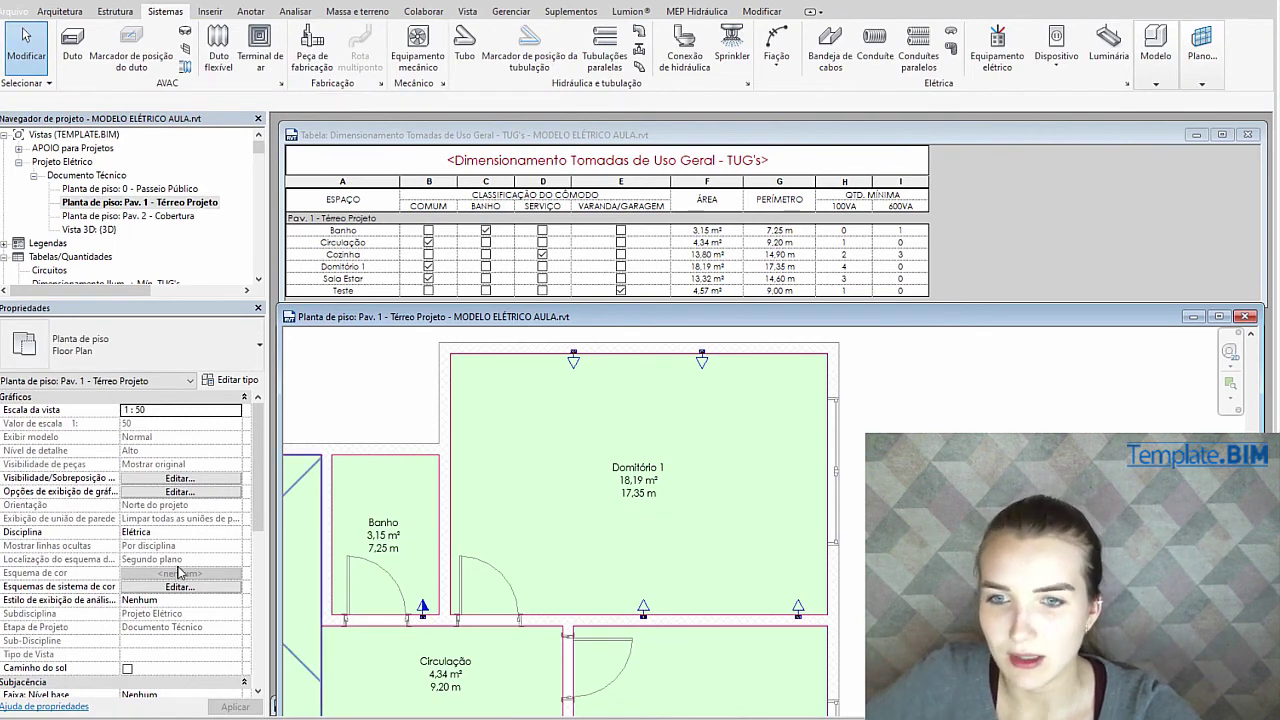
Raise the top offset (Topo) of the ground-floor plan's view range to include the ceiling light points
scroll(180, 570, "down", 7)
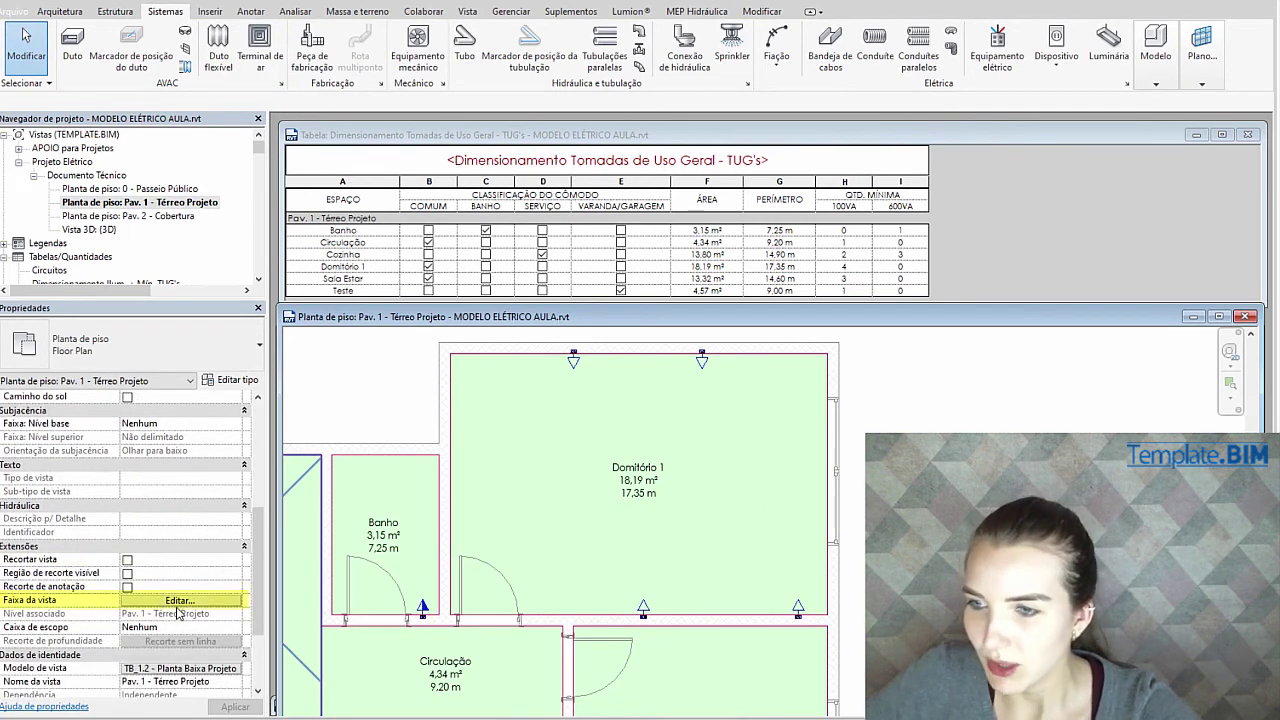
left_click(179, 600)
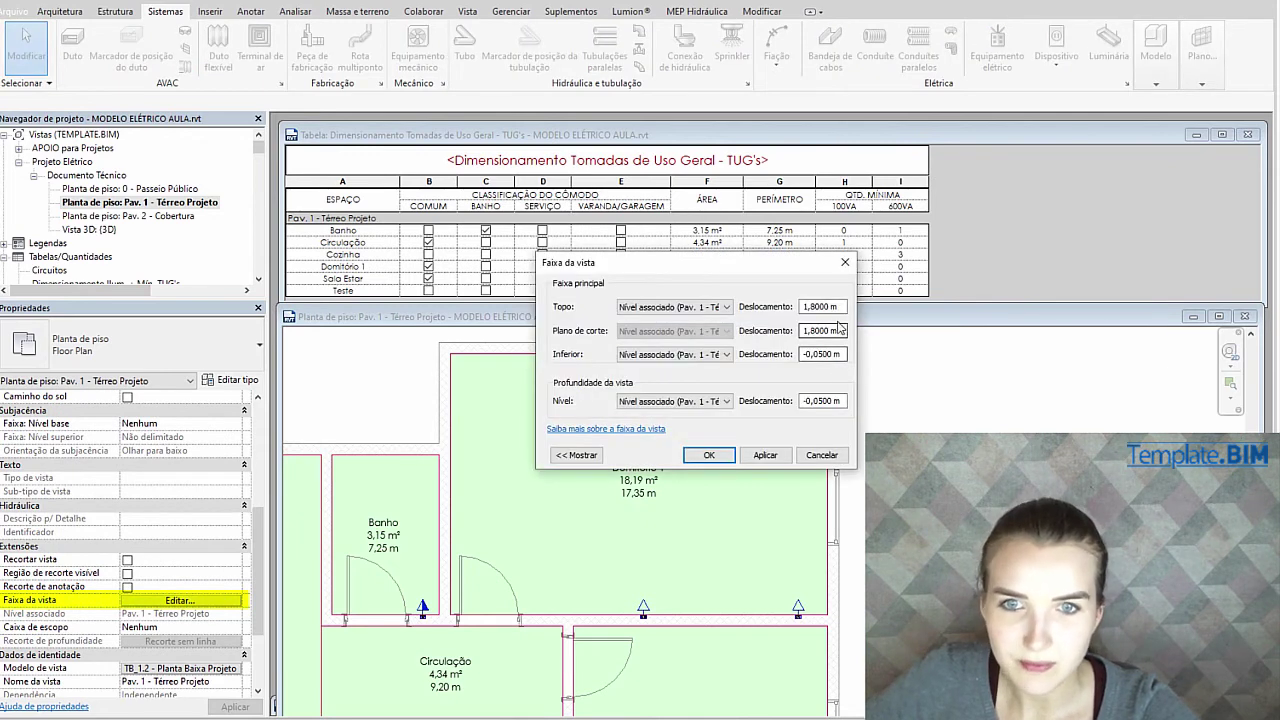
left_click_drag(840, 307, 790, 313)
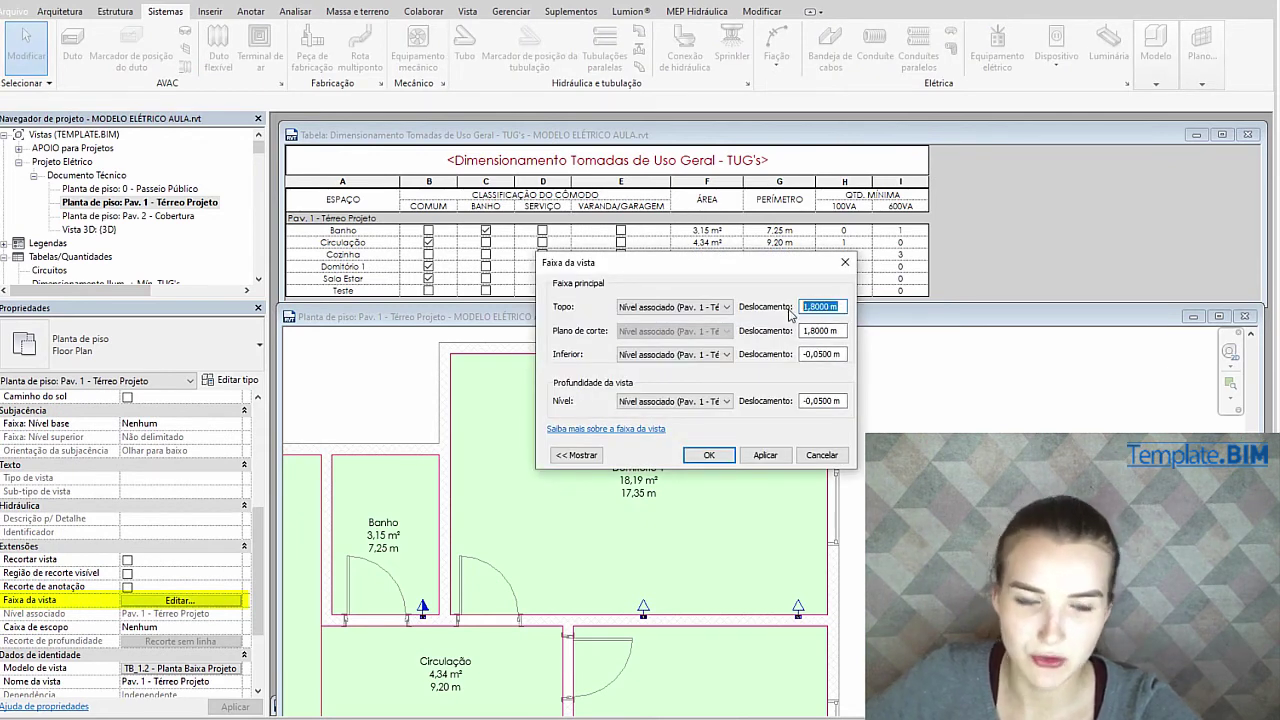
type("2,")
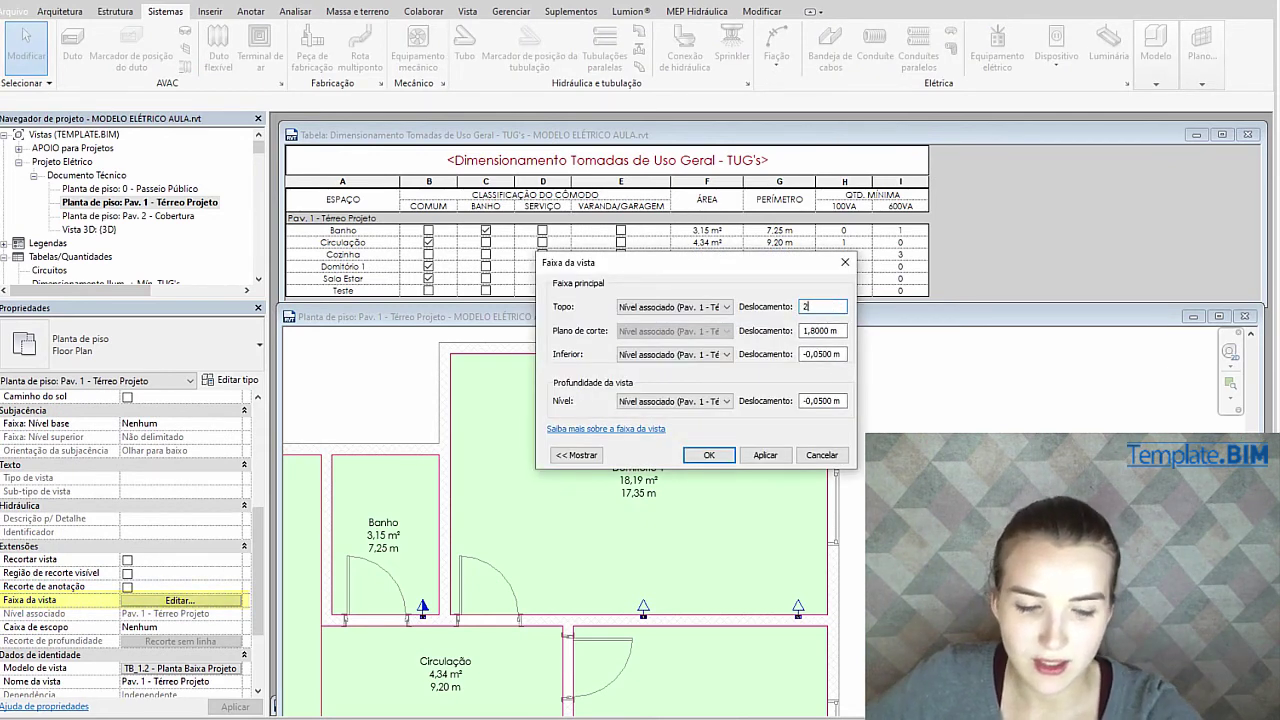
left_click(708, 455)
scroll(641, 493, "up", 5)
scroll(641, 493, "down", 5)
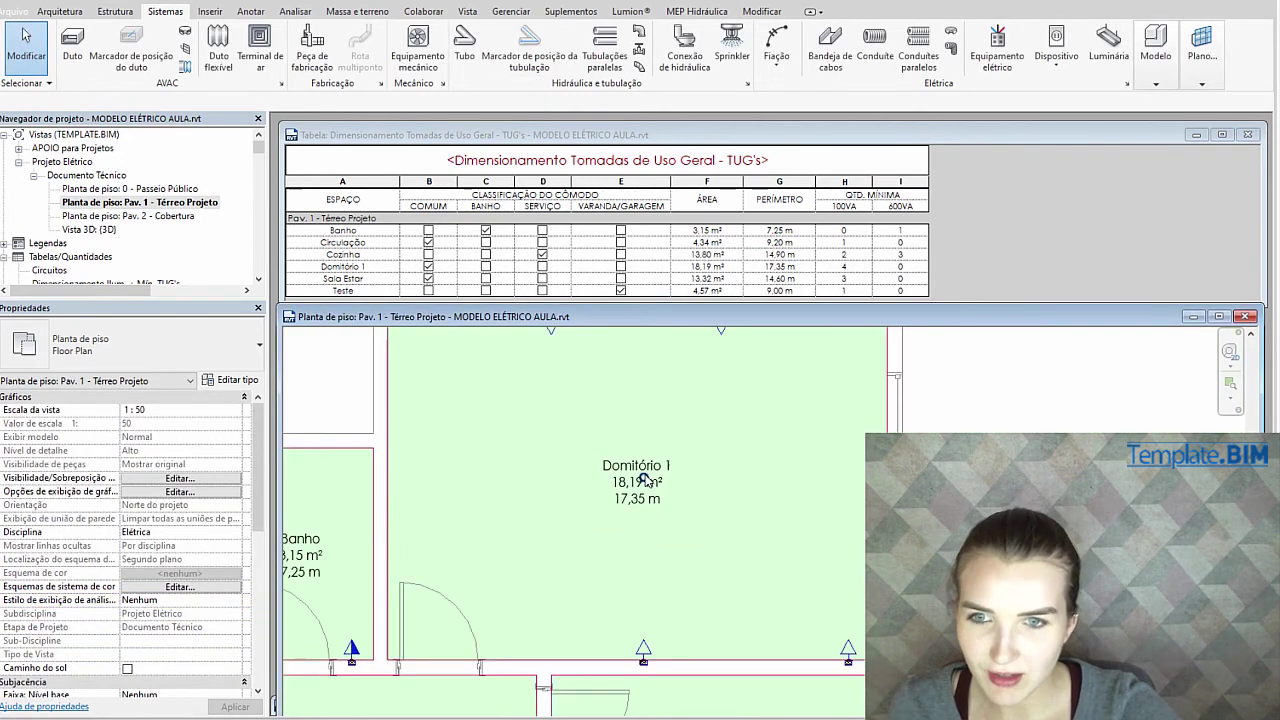
Select Domitório 1 with its outlets and light point, isolate them in a 3D section box, and enlarge the 3D window
middle_click_drag(642, 495, 618, 500)
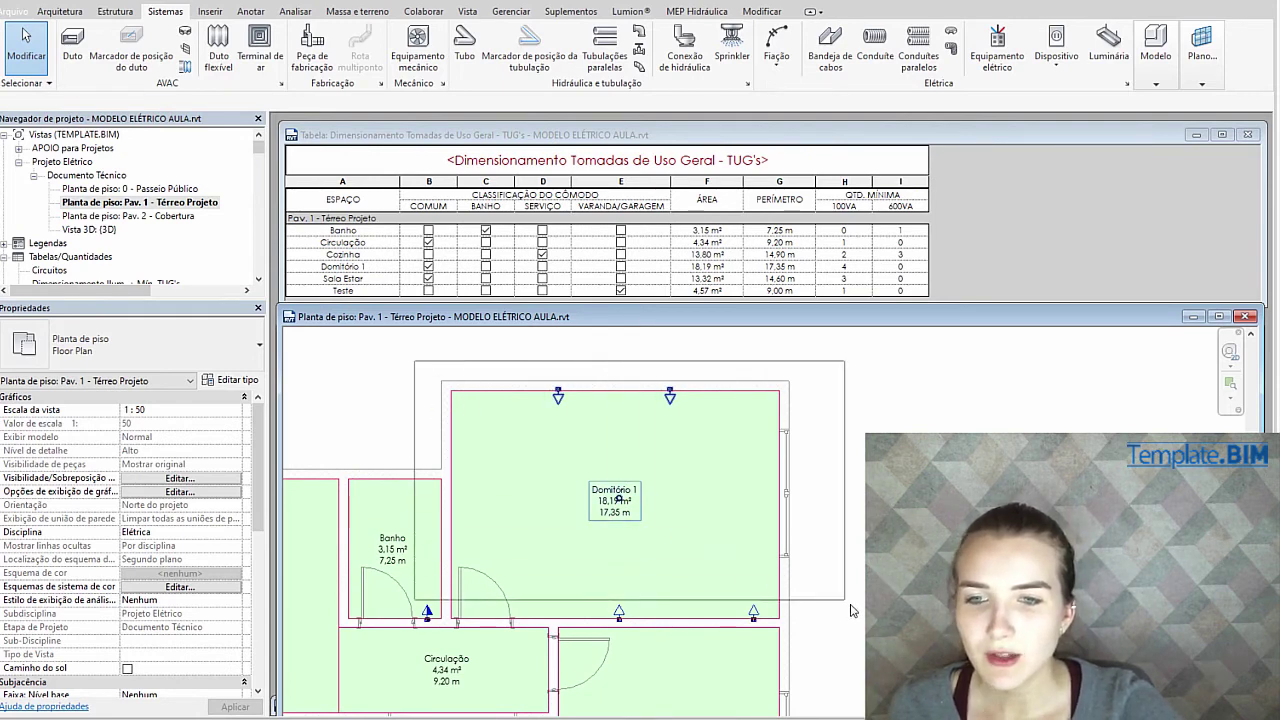
left_click(617, 497)
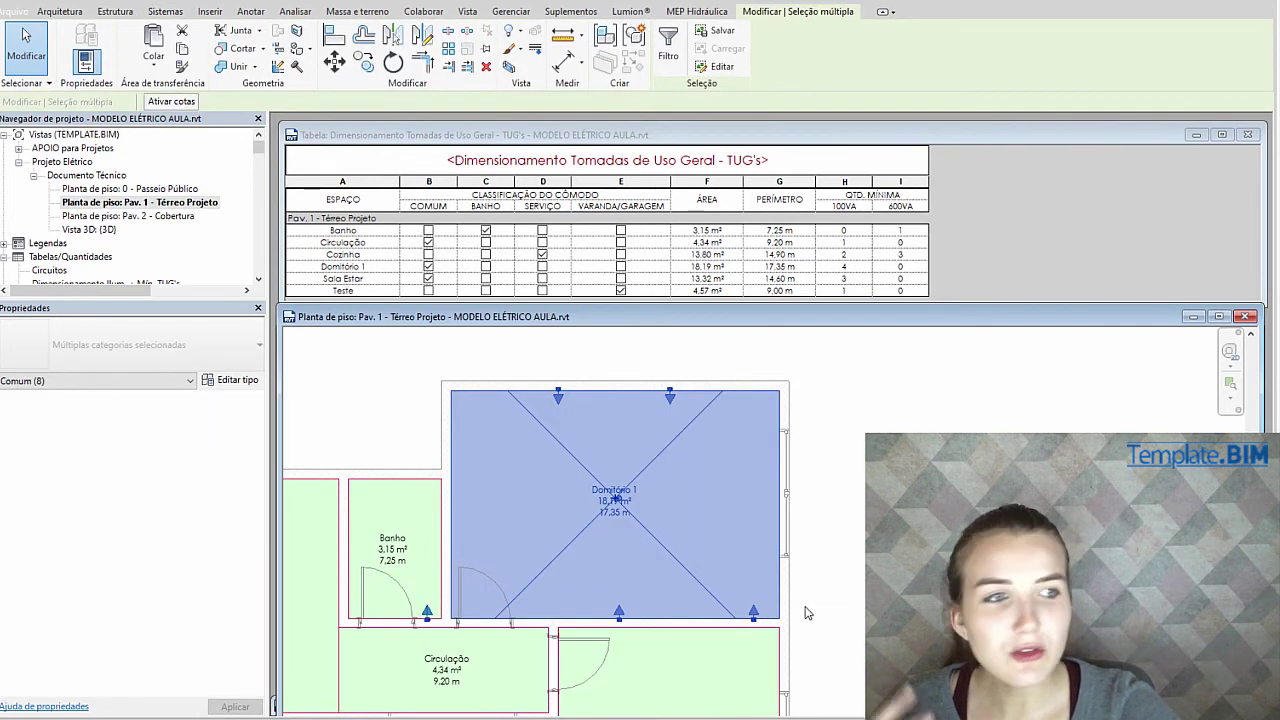
left_click(509, 68)
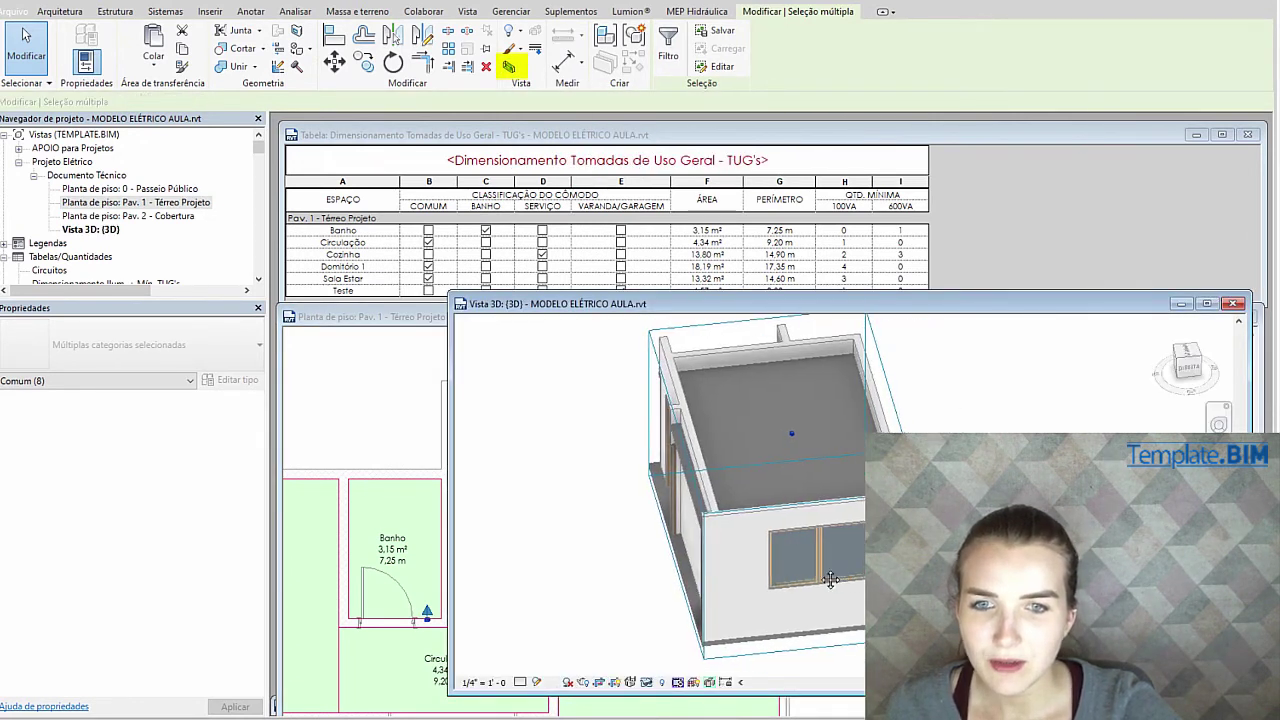
left_click_drag(803, 303, 685, 189)
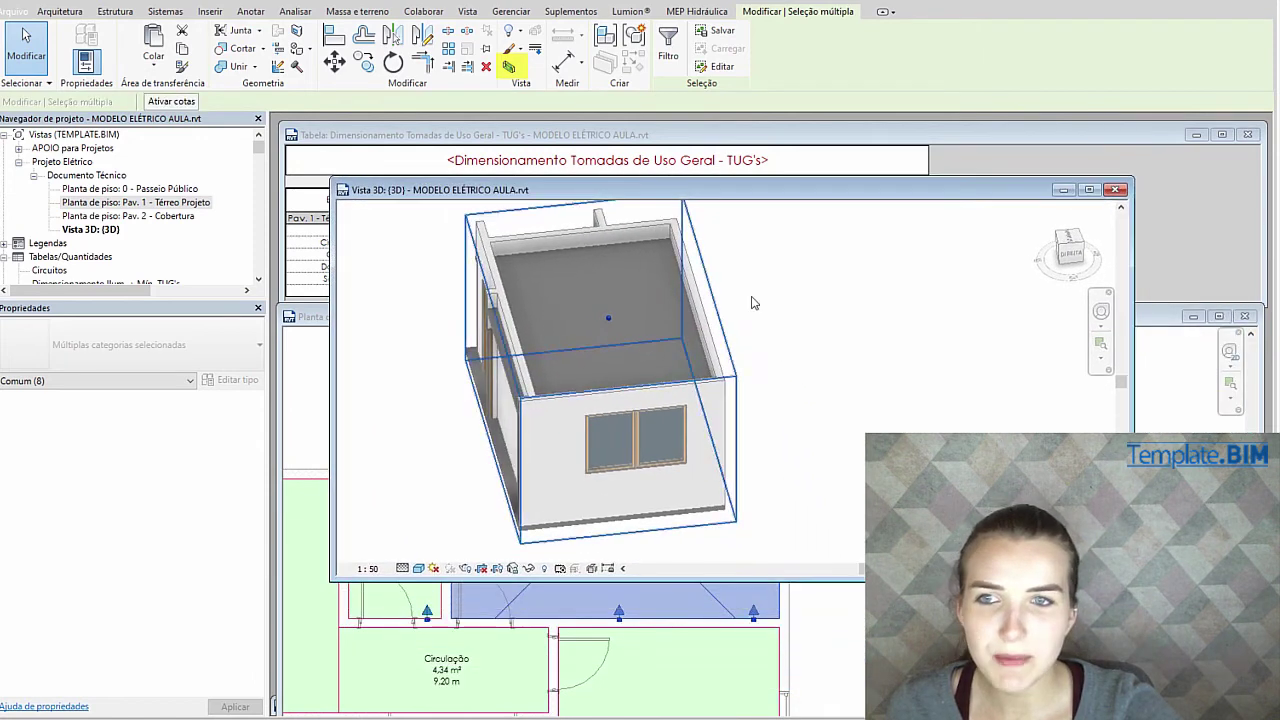
left_click_drag(843, 575, 857, 689)
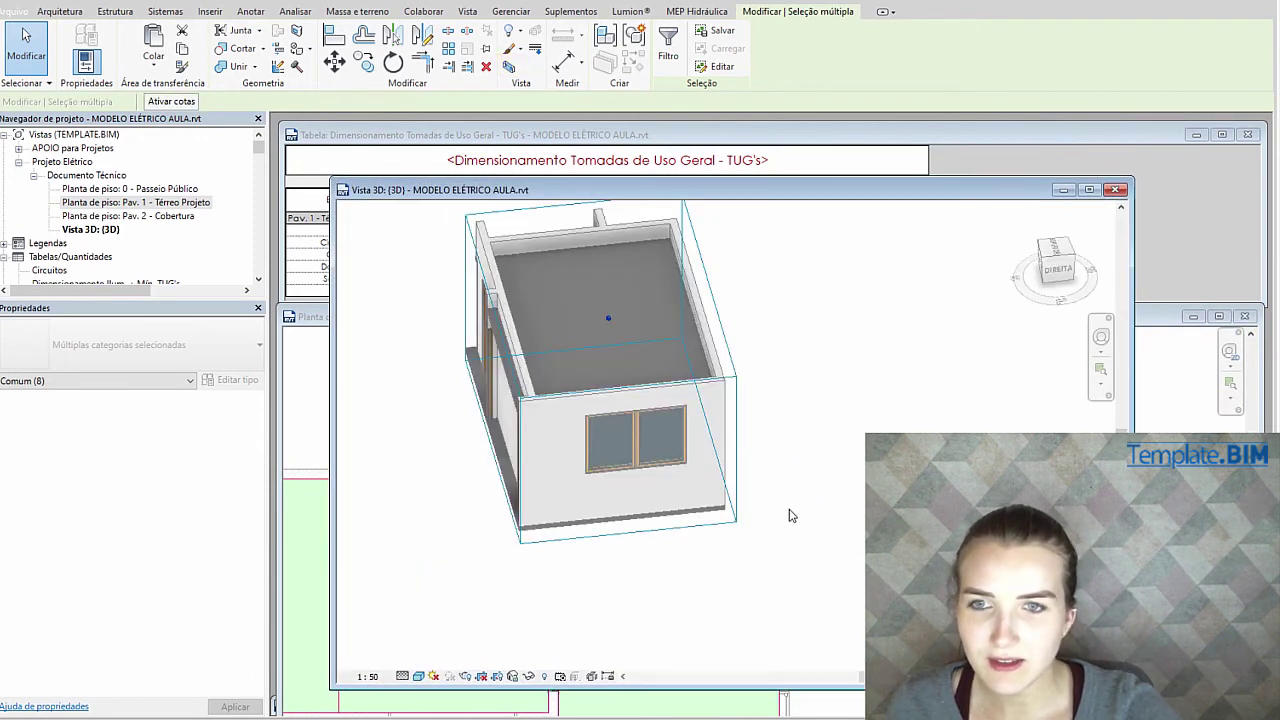
Raise the top face of the 3D section box well above the walls of Domitório 1
middle_click_drag(580, 577, 690, 420, "shift")
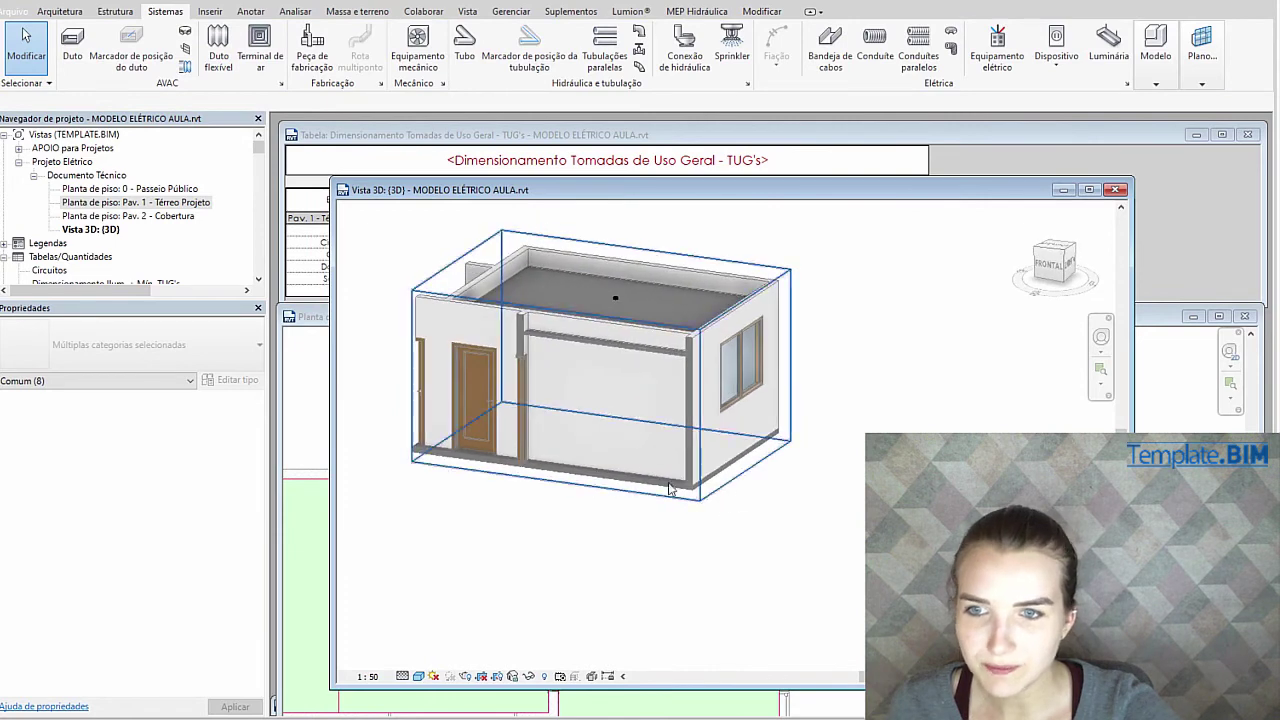
left_click(668, 328)
scroll(668, 328, "up", 4)
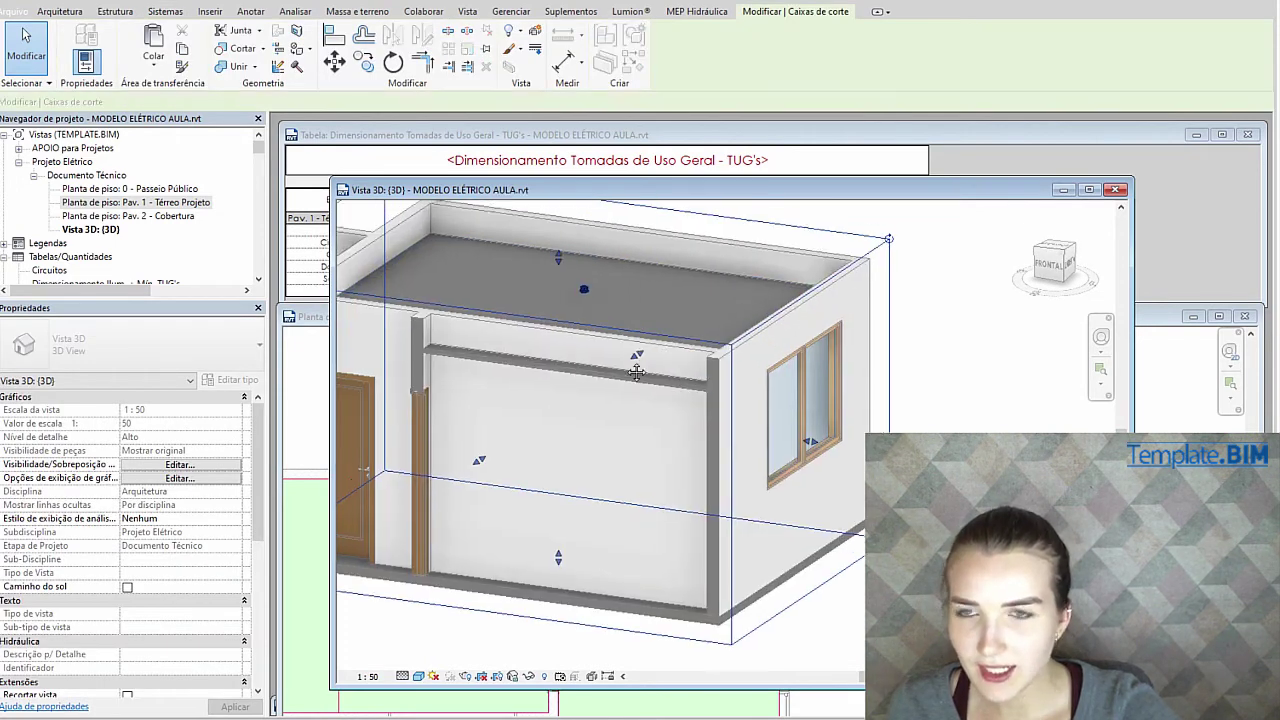
left_click_drag(626, 369, 633, 327)
scroll(668, 505, "down", 3)
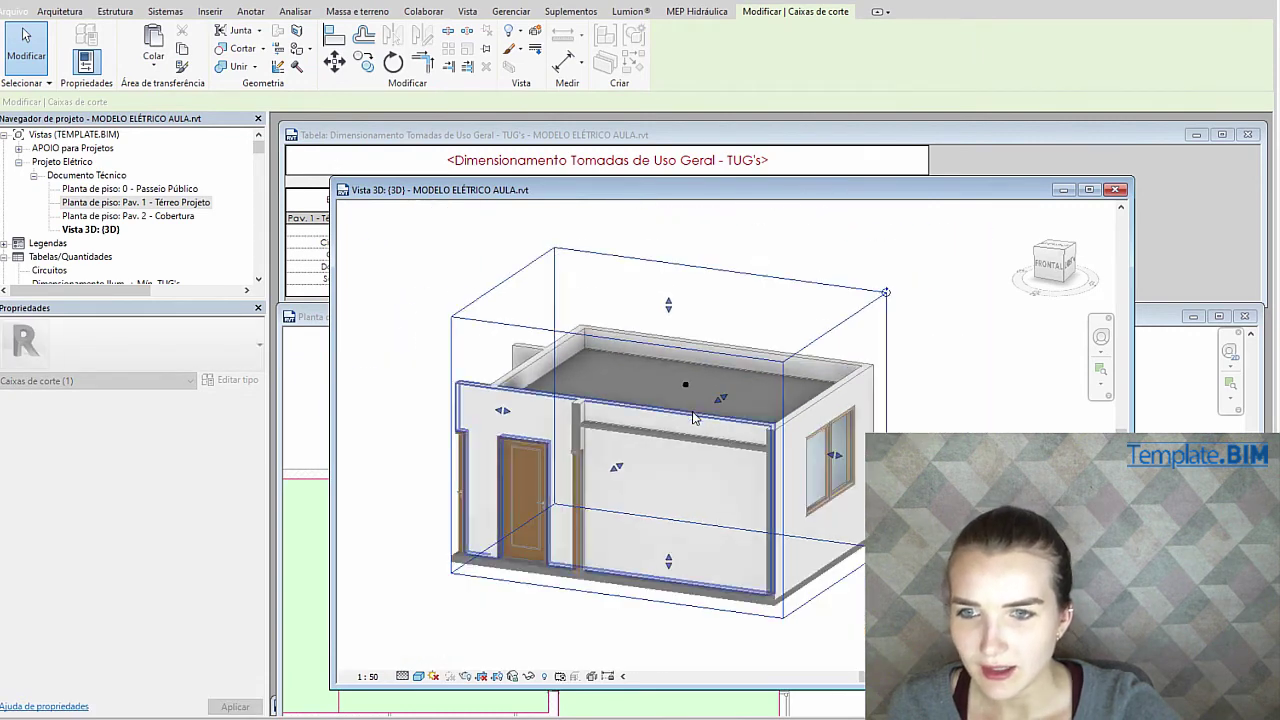
key("Escape")
Copy the Generic 100mm ground floor slab and paste it aligned to the level Pav. 2 - Cobertura
left_click(658, 592)
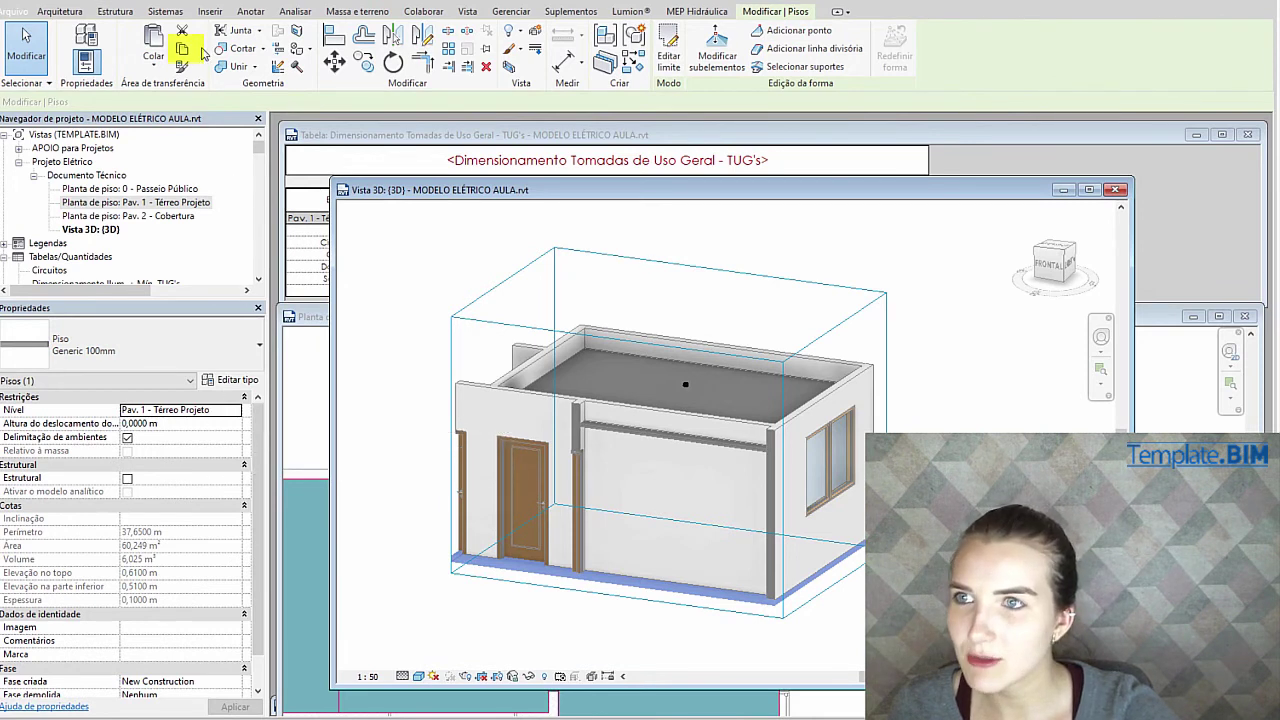
left_click(153, 62)
left_click(230, 121)
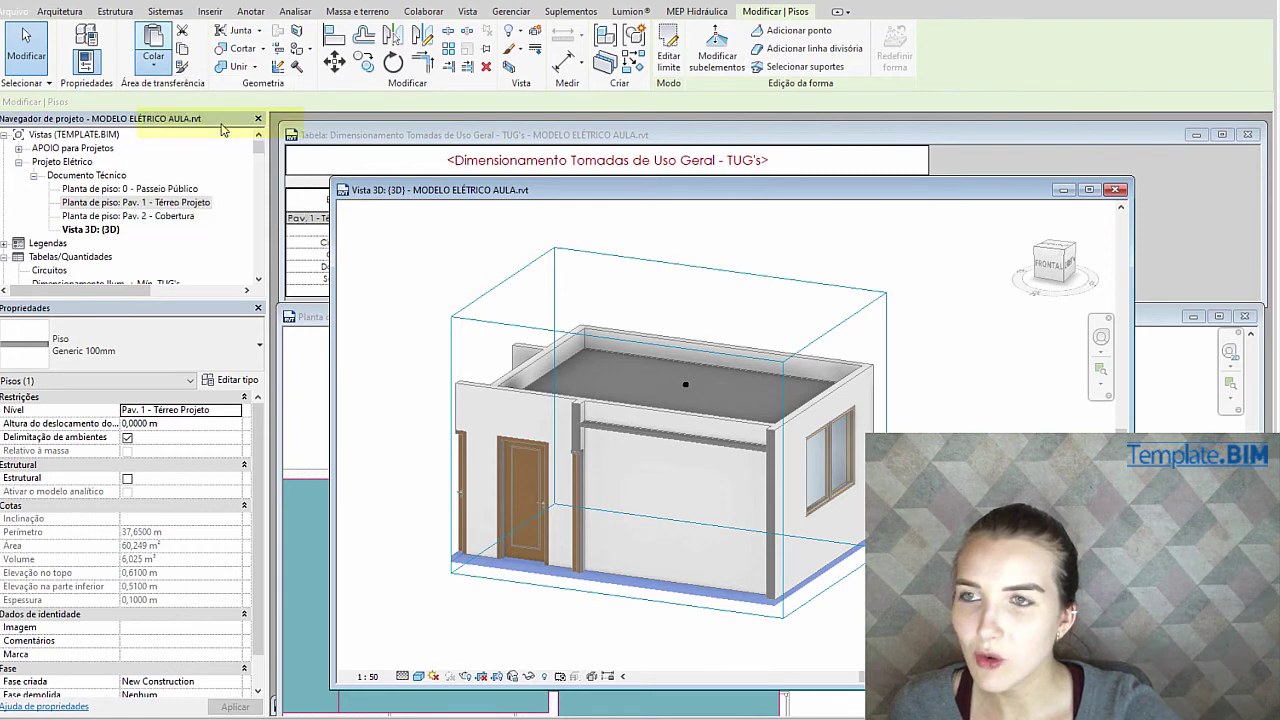
left_click_drag(383, 197, 337, 185)
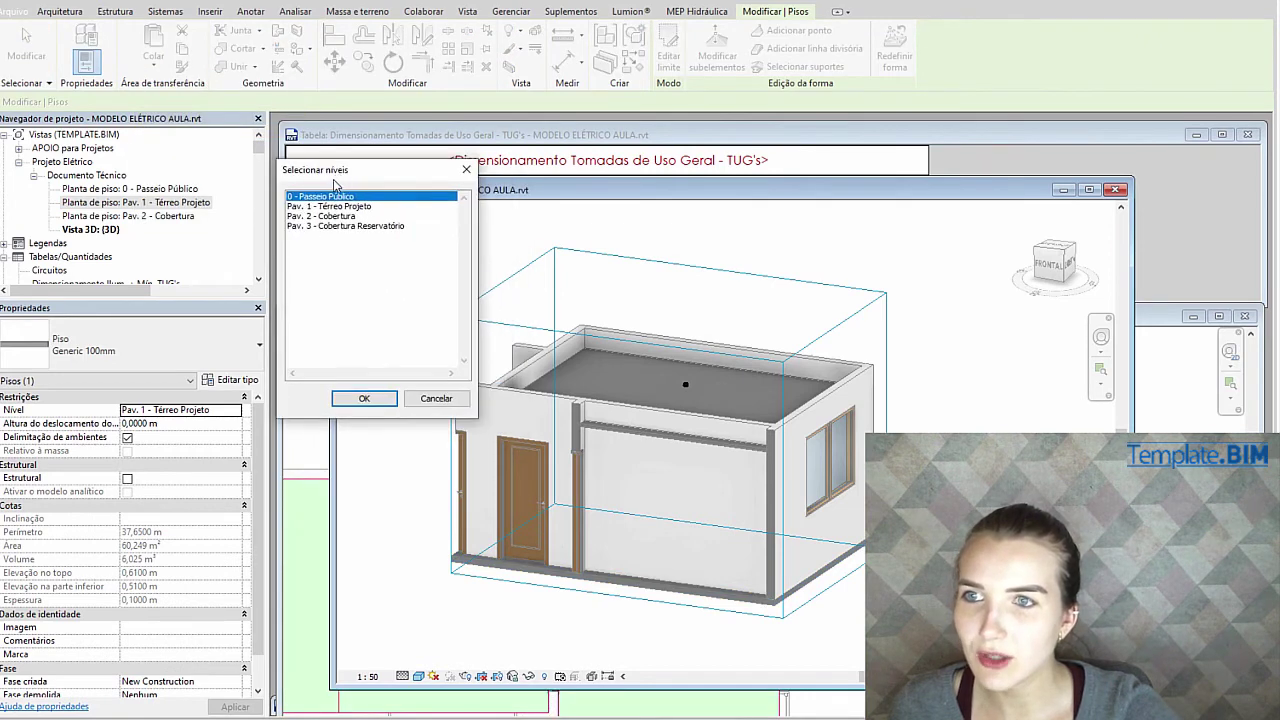
left_click(349, 217)
left_click(365, 399)
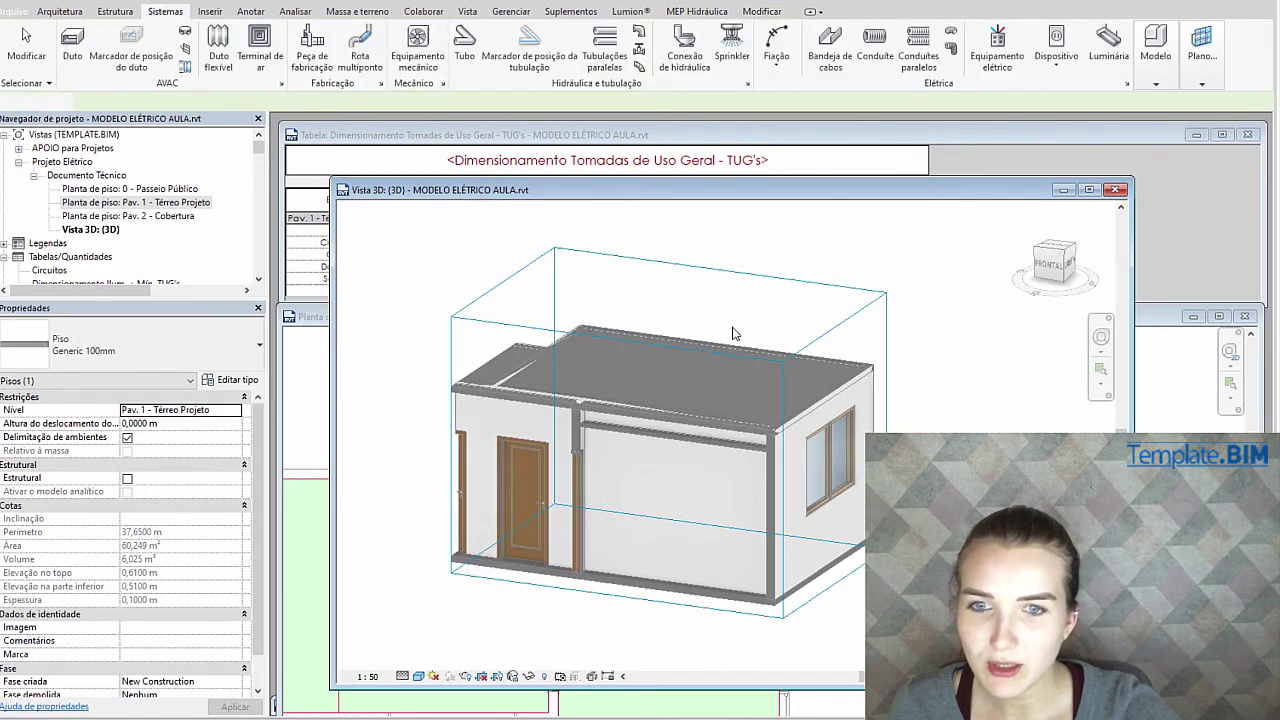
scroll(789, 500, "up", 5)
middle_click_drag(789, 500, 523, 438, "shift")
key("Escape")
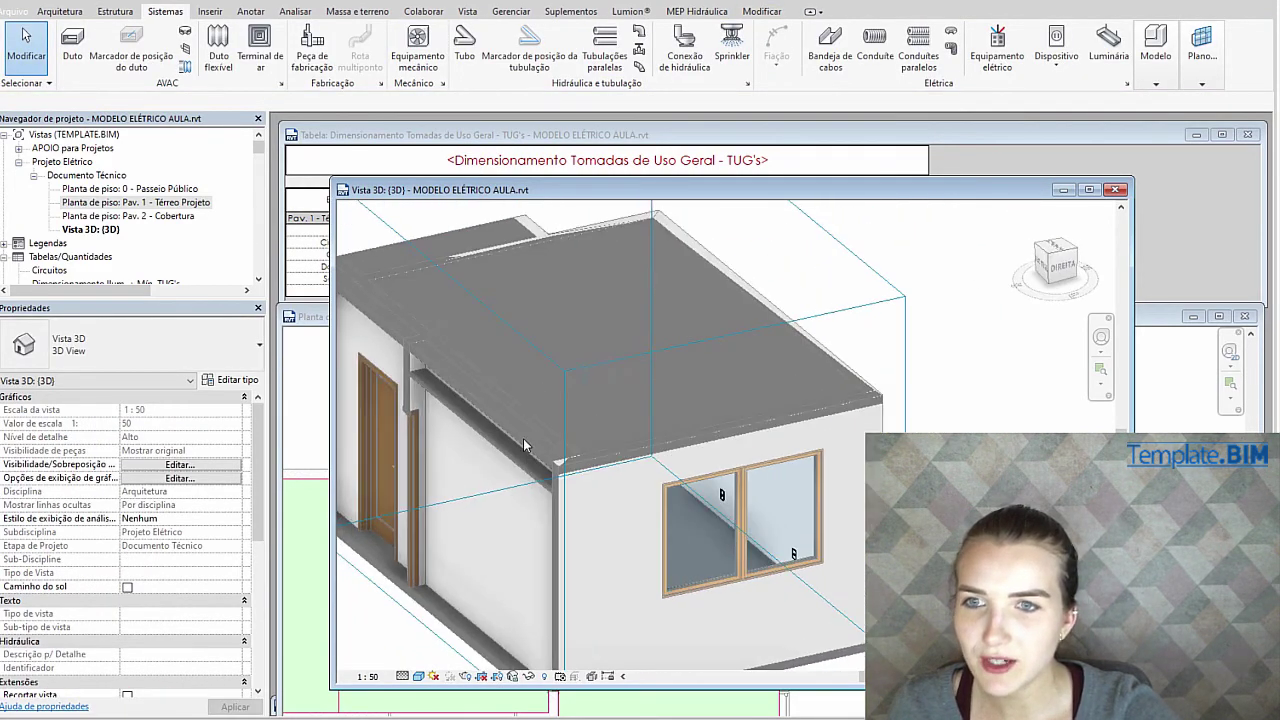
Pull the front face of the section box inward to cut open Domitório 1 and expose its interior
scroll(570, 410, "down", 3)
left_click(616, 381)
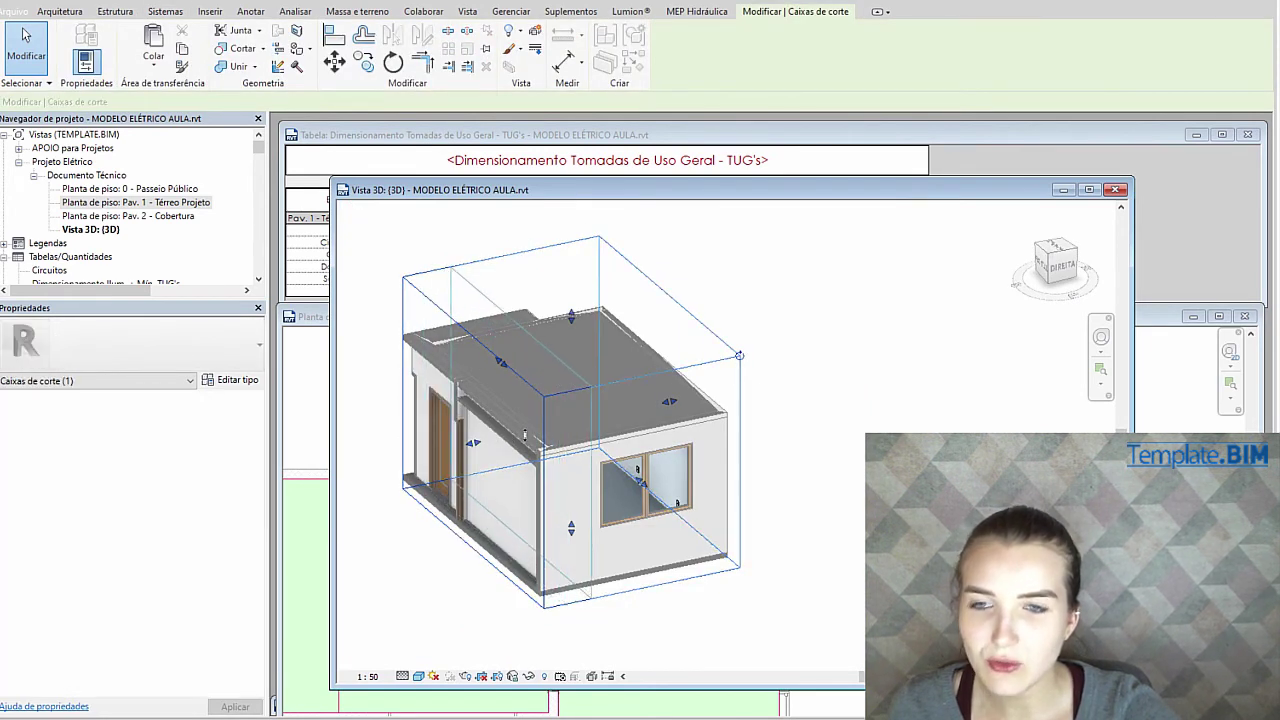
left_click_drag(484, 443, 545, 432)
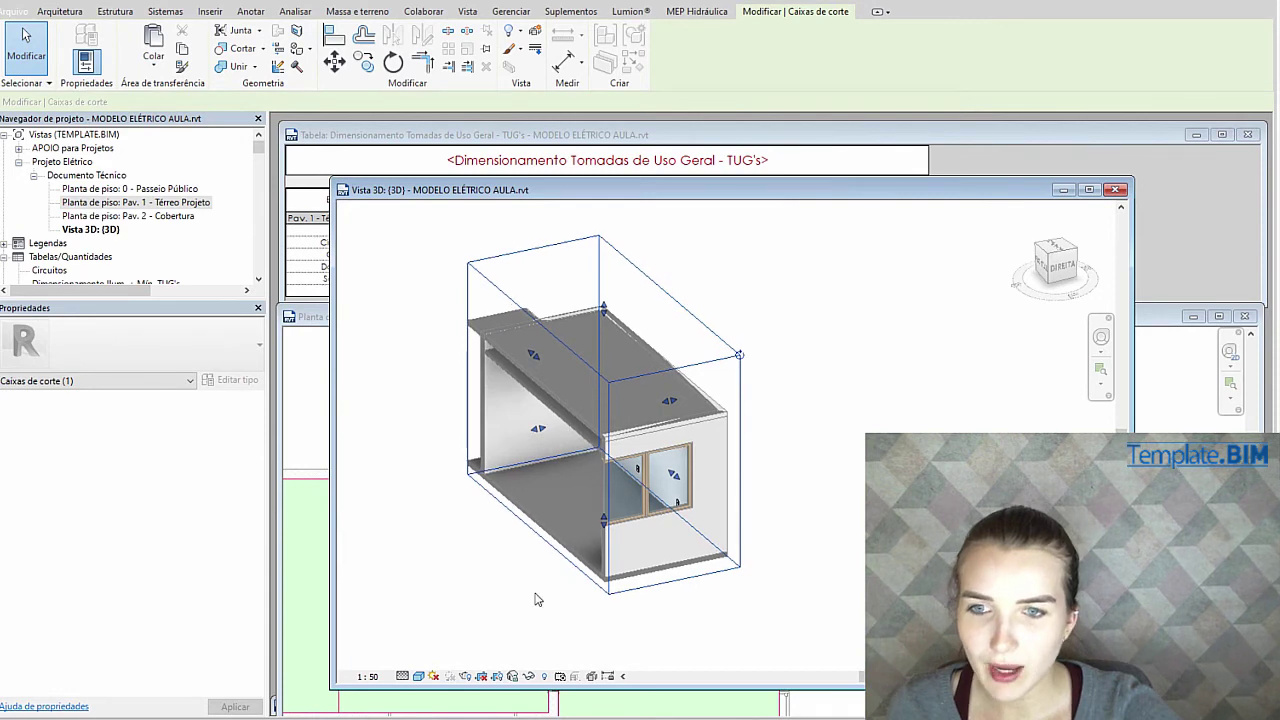
key("Escape")
In the front 3D view, move the ceiling light point up about 0,10 m so its base aligns with the slab's underside
middle_click_drag(529, 506, 678, 432, "shift")
scroll(583, 378, "up", 5)
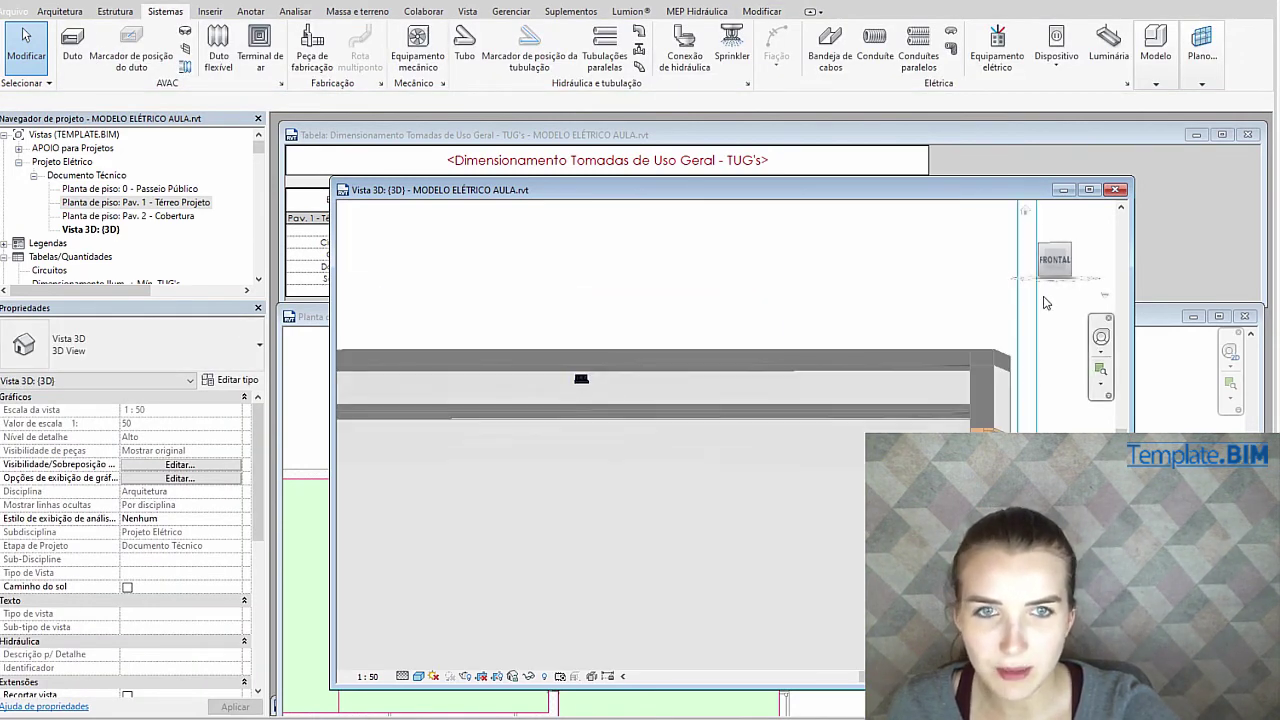
left_click(1058, 265)
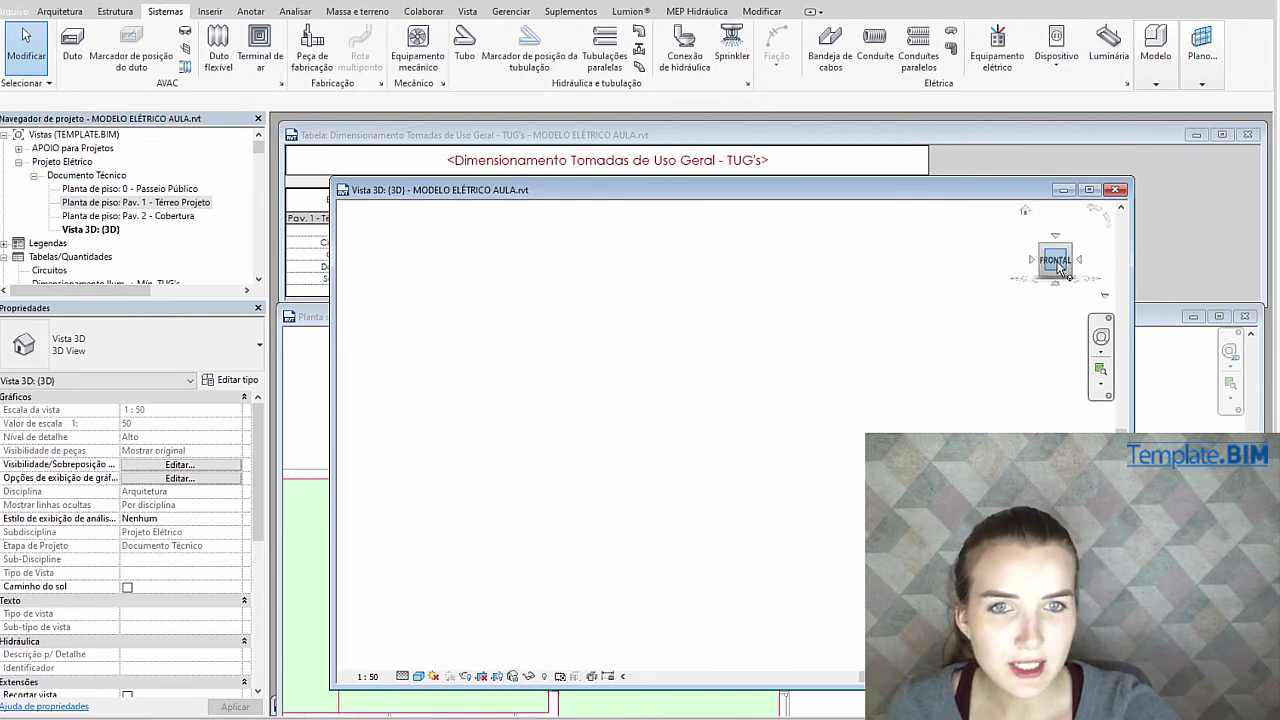
scroll(783, 366, "up", 4)
middle_click_drag(740, 317, 726, 440)
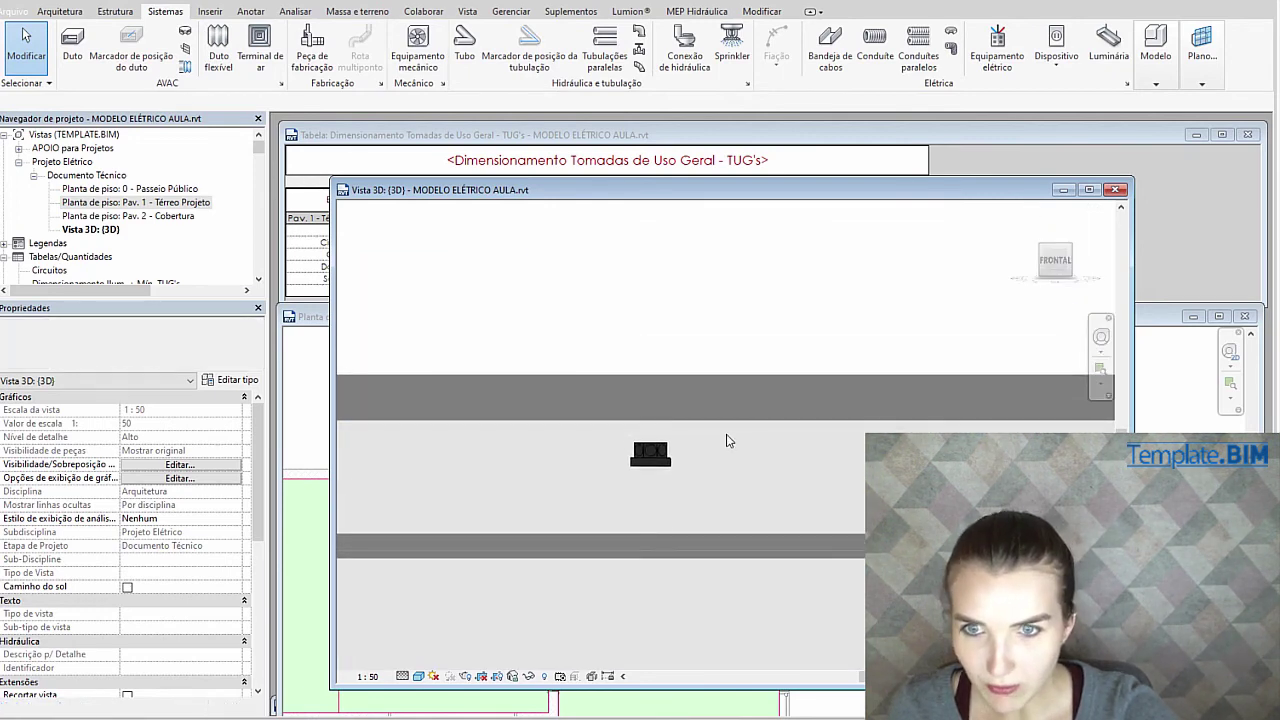
left_click(659, 470)
key("m")
key("v")
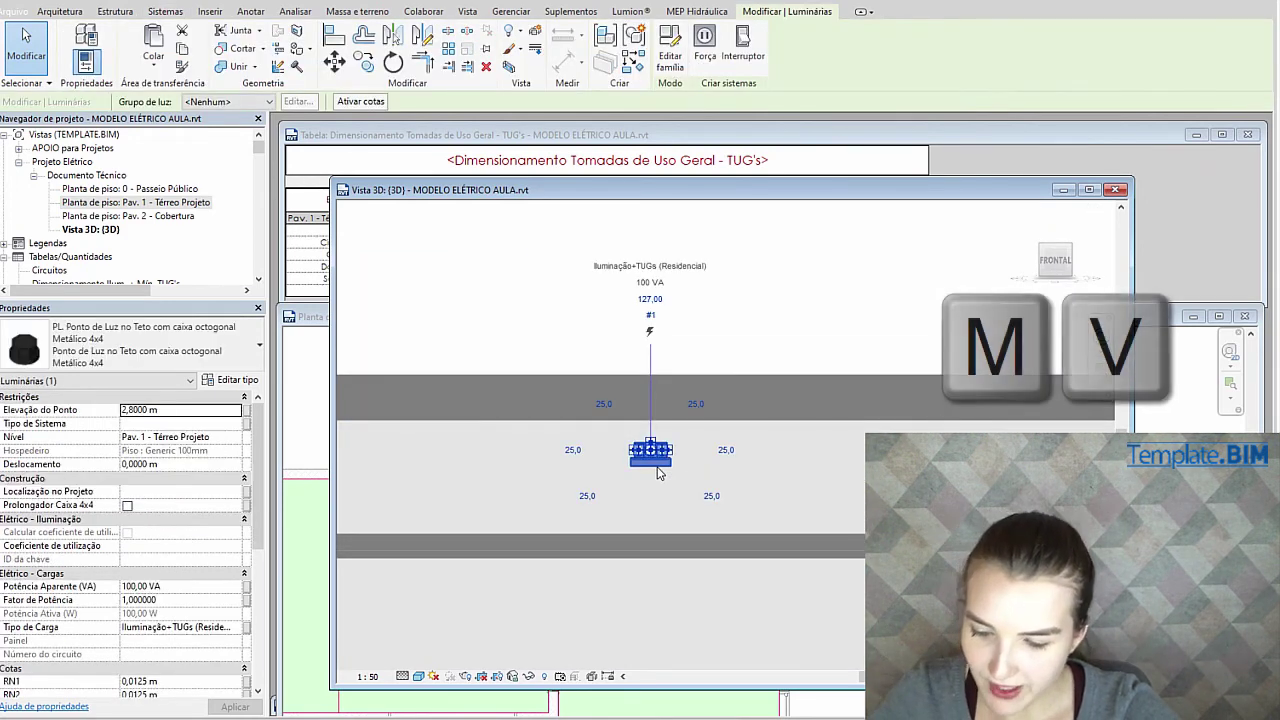
left_click(651, 470)
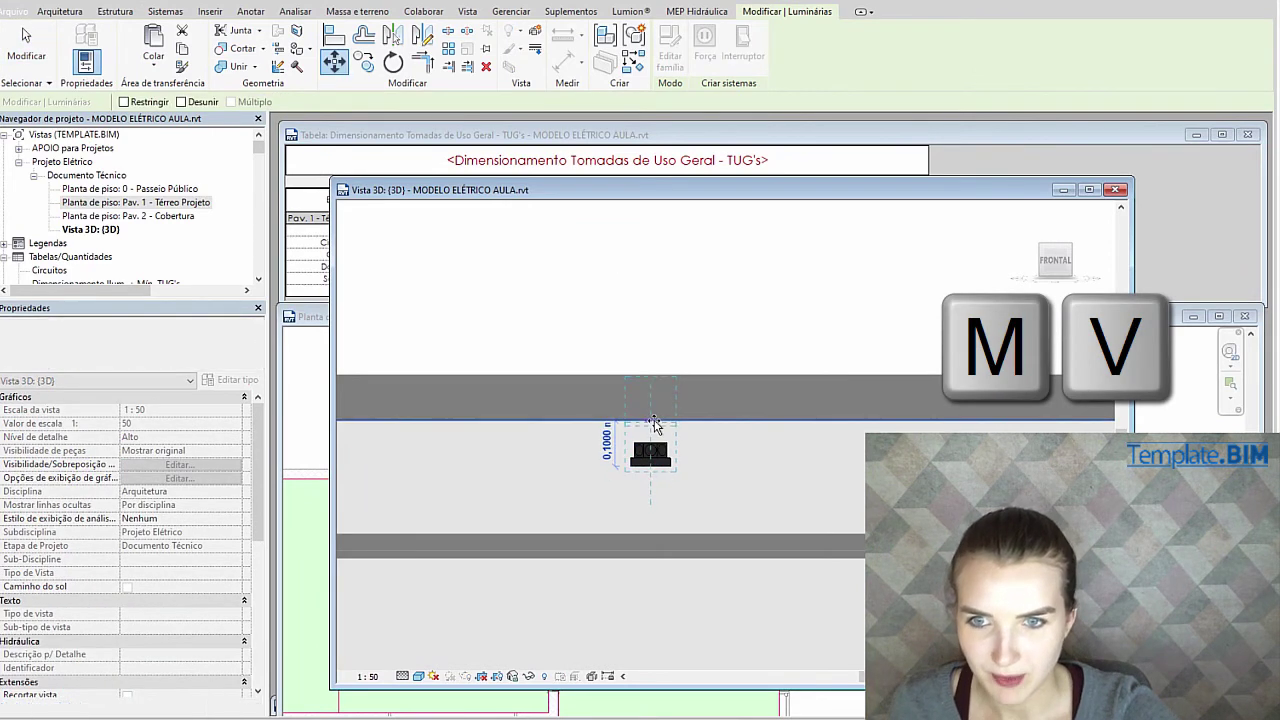
left_click(654, 405)
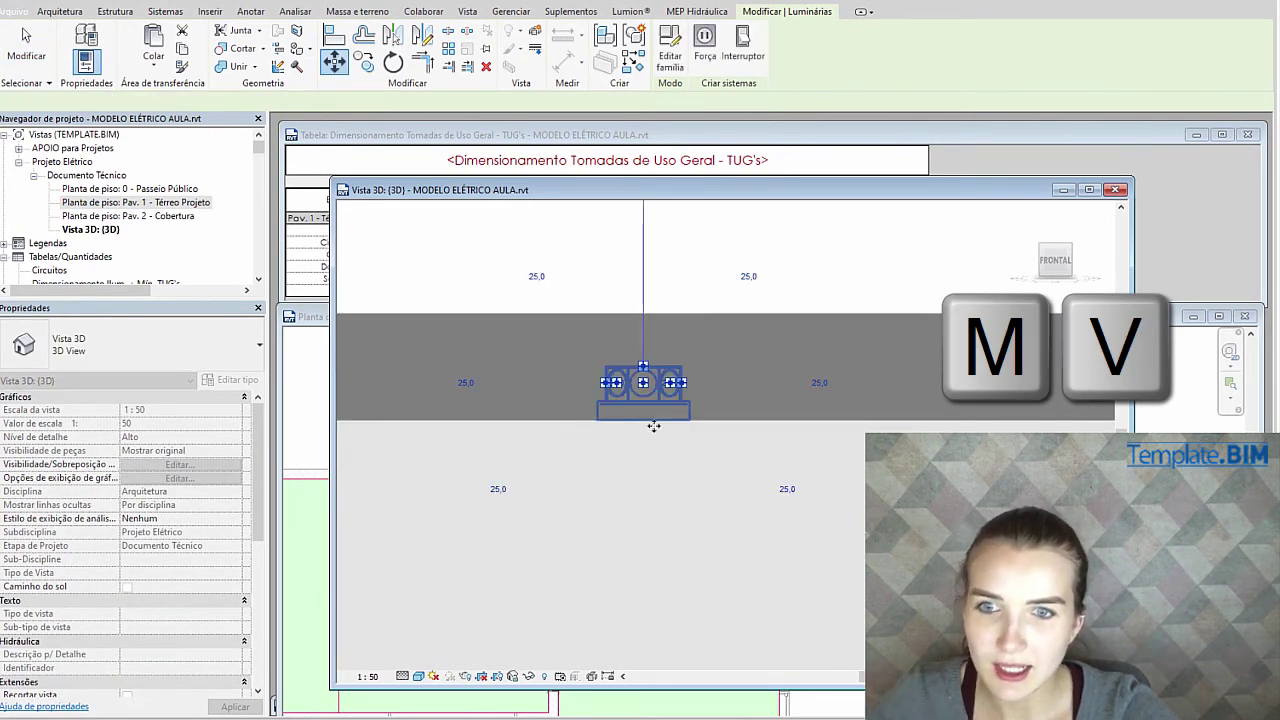
Set the ceiling light point's Deslocamento to 0 m and its Elevação do Ponto to 2,9 m
key("Escape")
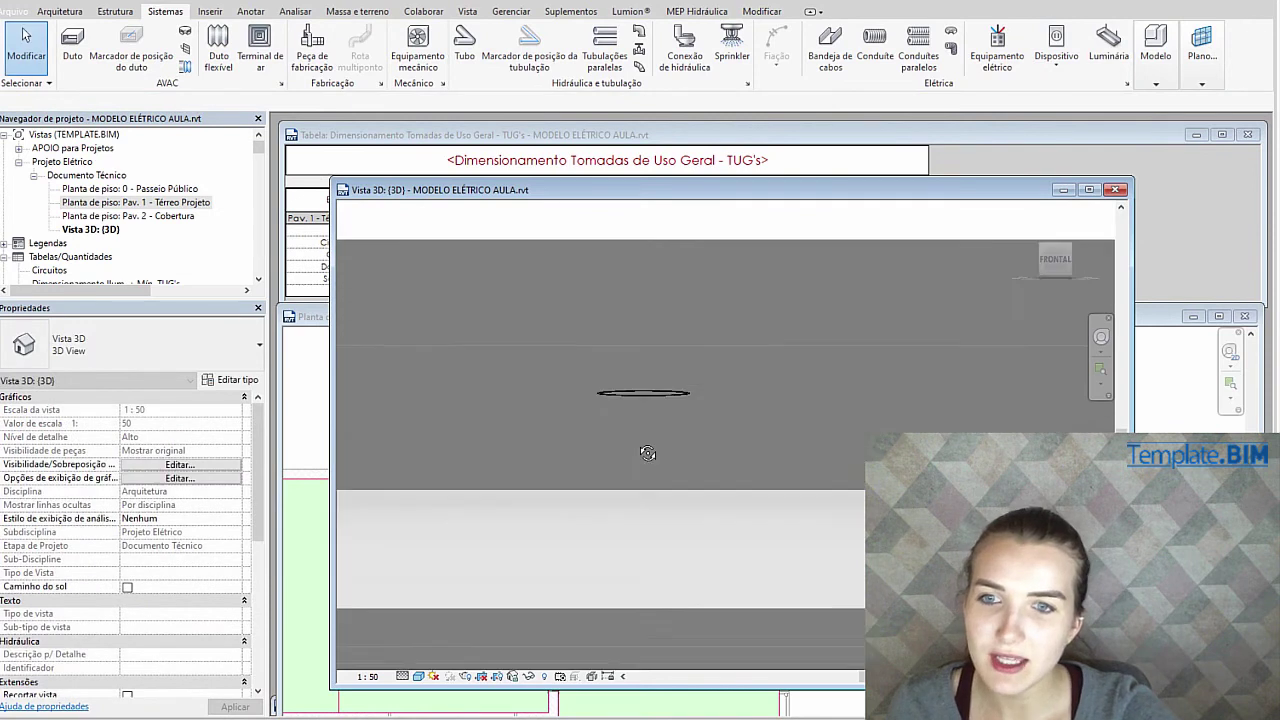
middle_click_drag(676, 388, 677, 397, "shift")
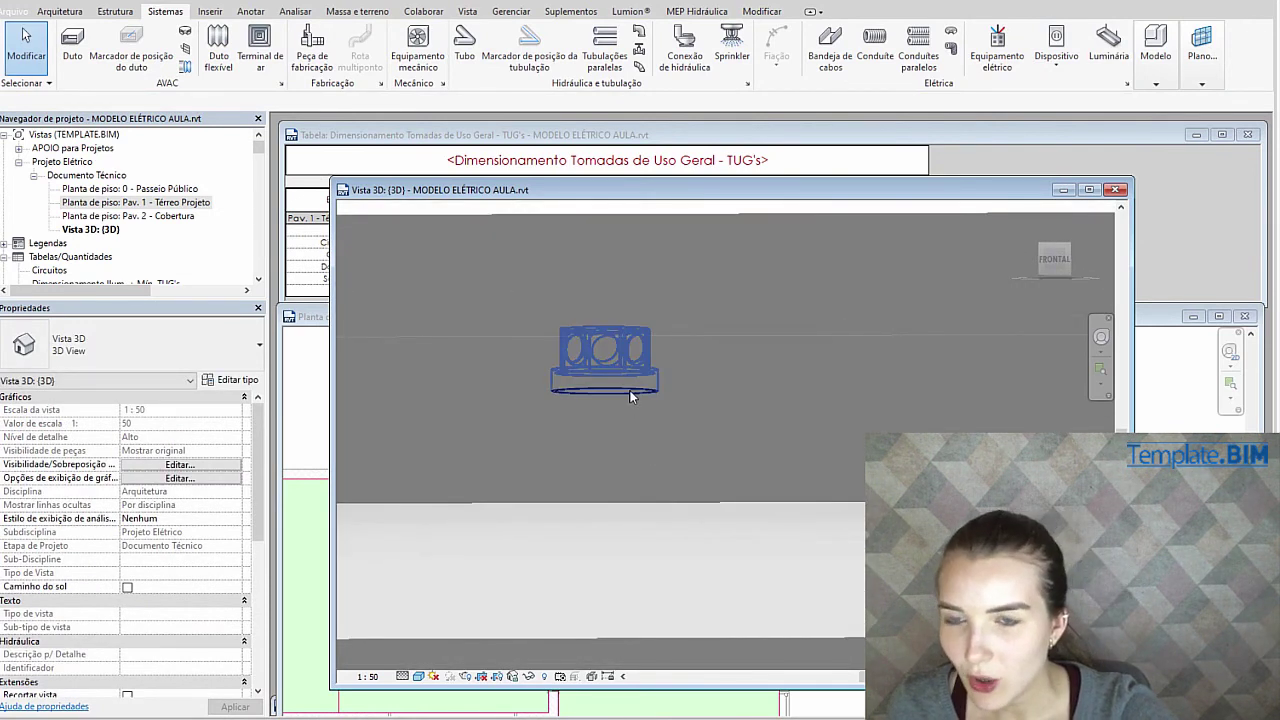
left_click(634, 396)
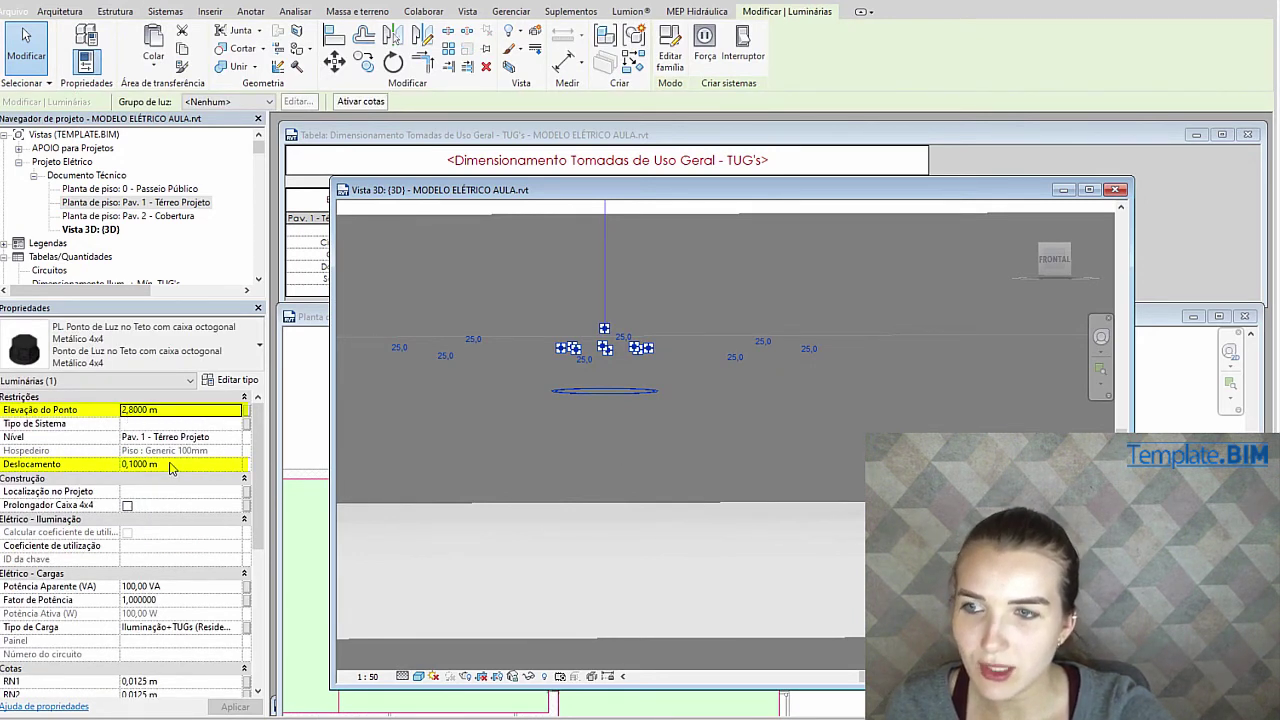
left_click(165, 464)
type("0")
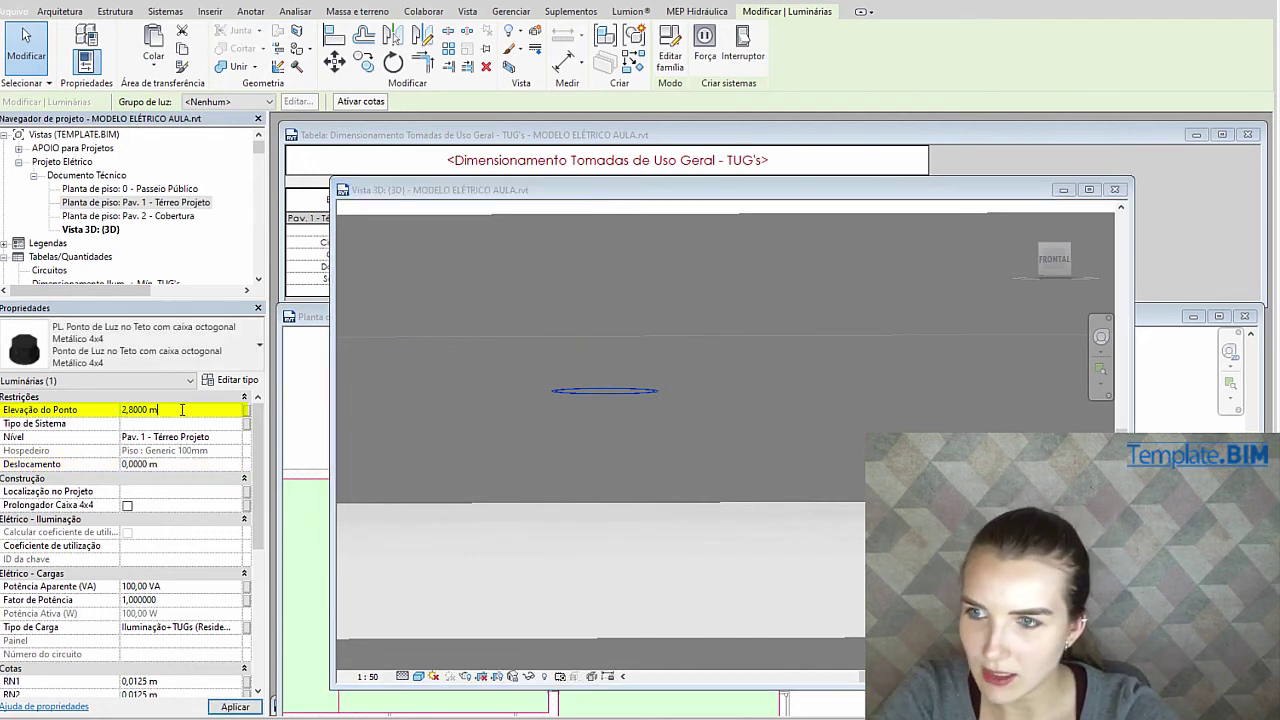
left_click(85, 414)
type("2,9")
key("Return")
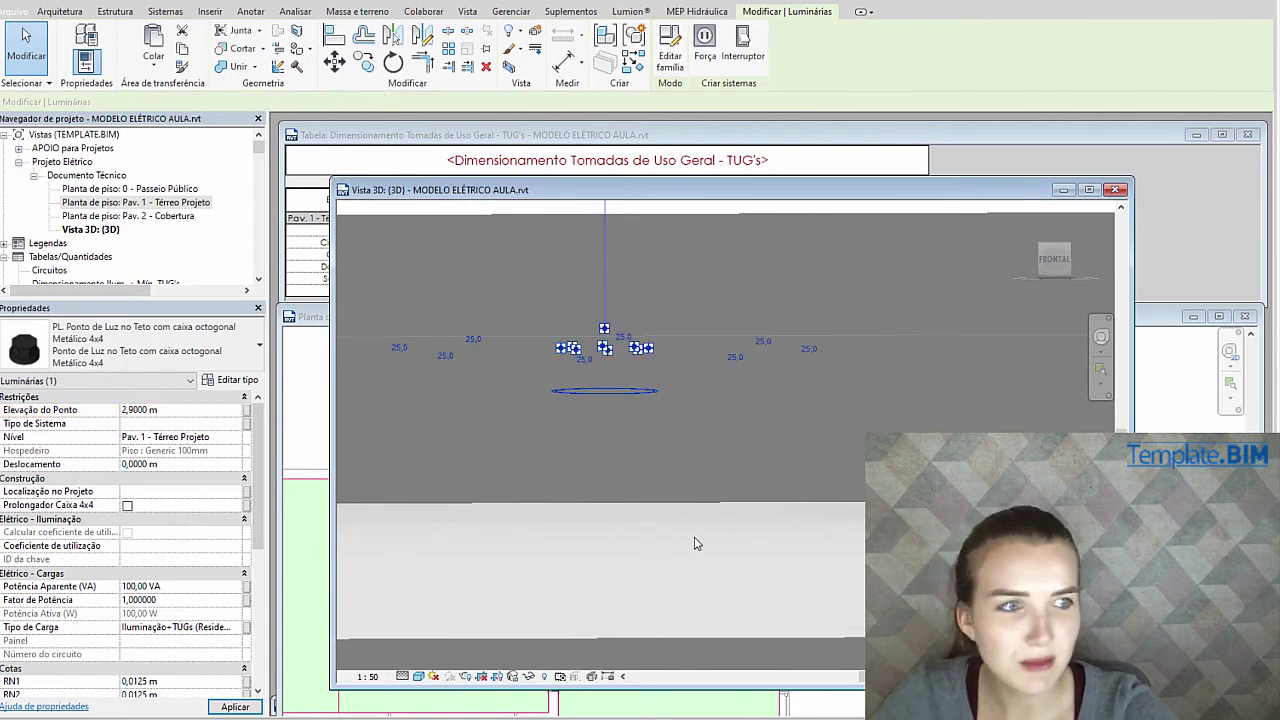
left_click(664, 554)
Extend the front face of the 3D section box outward past Domitório 1 to enclose the neighbouring rooms and their front wall
scroll(767, 350, "down", 8)
middle_click_drag(778, 358, 850, 455, "shift")
scroll(850, 415, "down", 5)
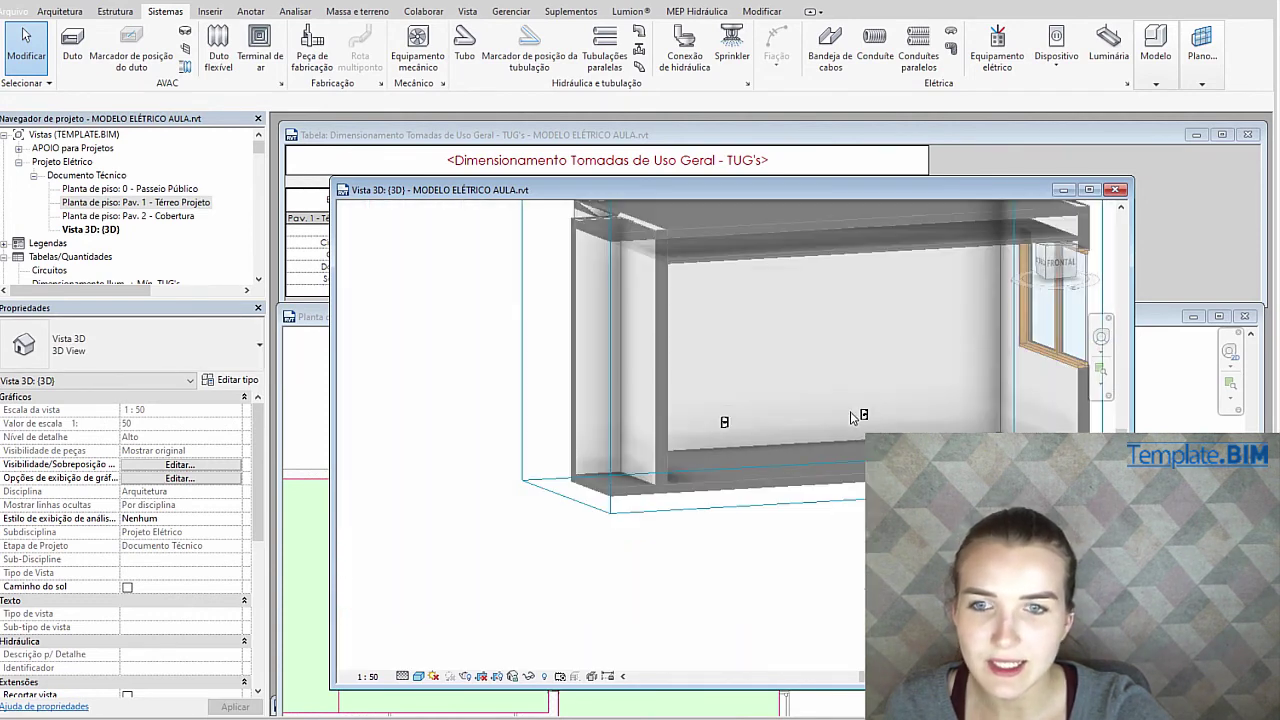
middle_click_drag(850, 411, 862, 316, "shift")
scroll(856, 260, "down", 2)
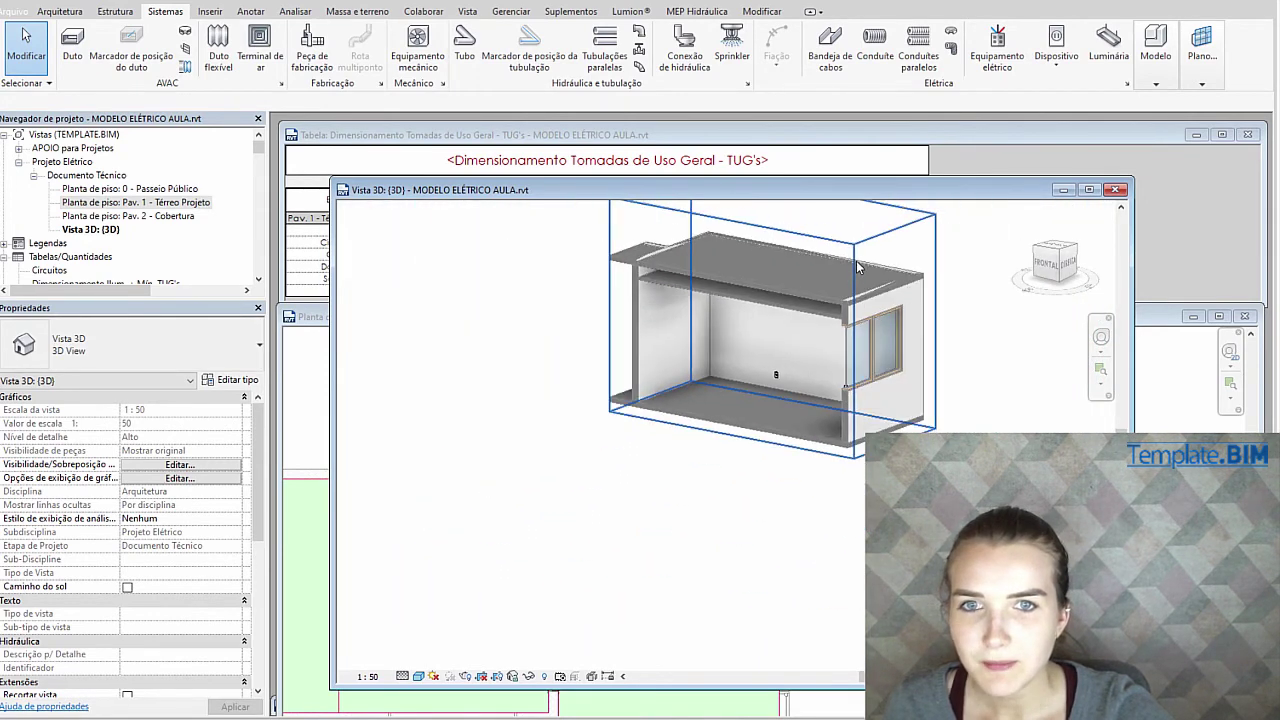
left_click(856, 260)
left_click_drag(731, 329, 592, 402)
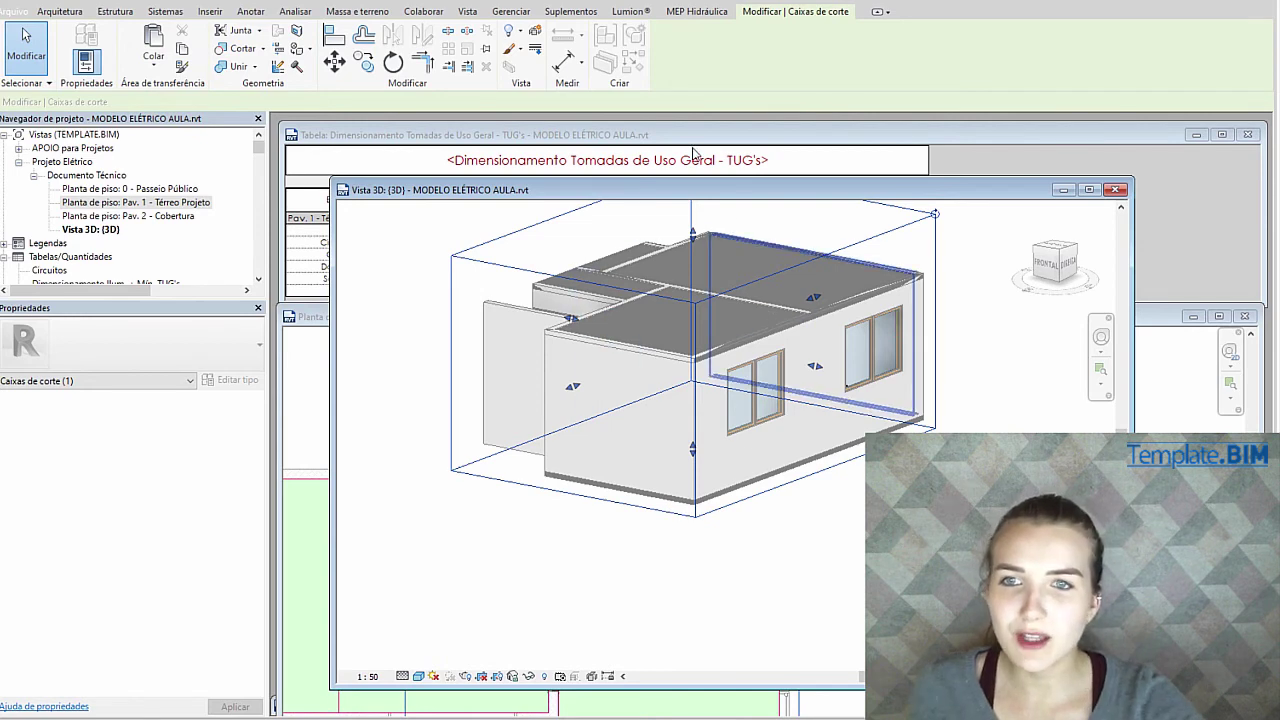
Shift the floating 3D view window slightly and activate the Dimensionamento Tomadas de Uso Geral - TUG's schedule
left_click_drag(670, 195, 650, 216)
left_click(590, 134)
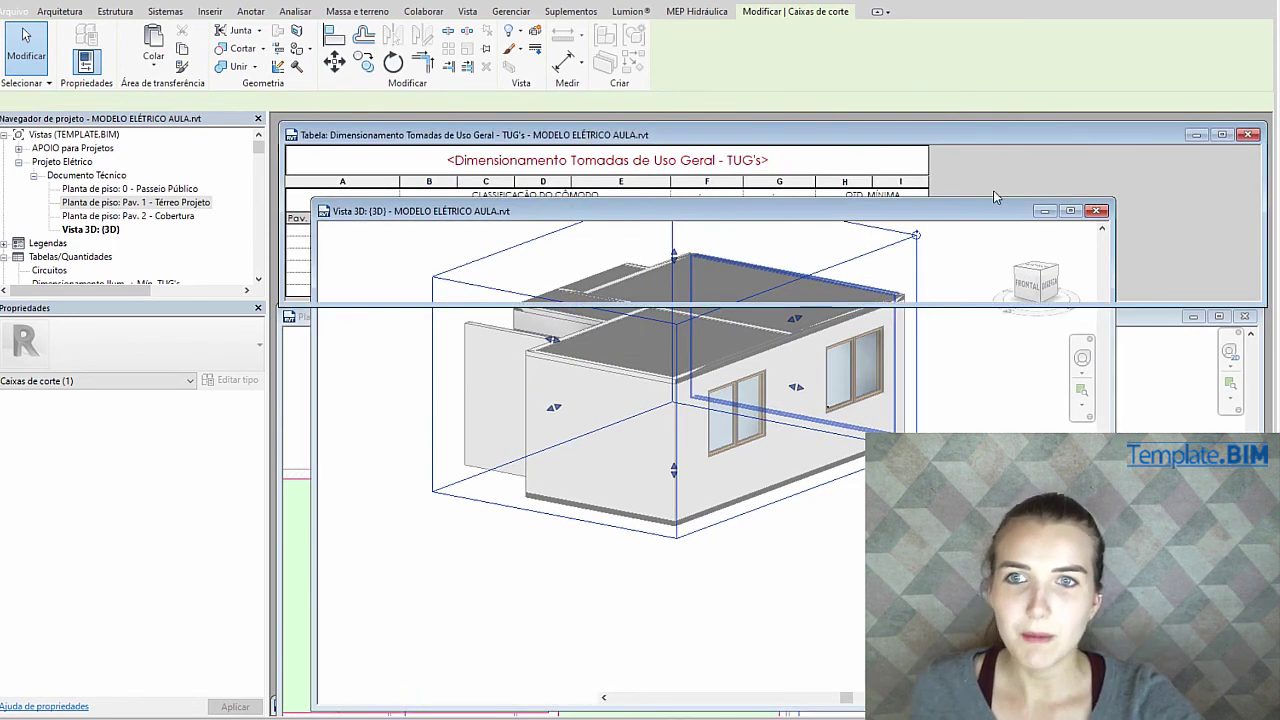